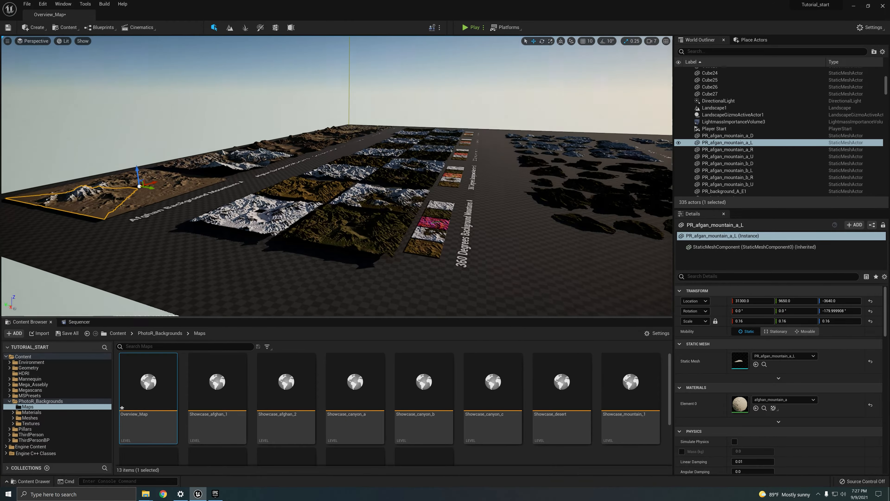
Step: Examine the Afghan background mountain landscapes in the overview map up close and from above
{"action": "right_click_drag", "start_coordinate": [336, 175], "coordinate": [273, 175]}
{"action": "left_click", "coordinate": [422, 286]}
{"action": "right_click_drag", "start_coordinate": [423, 286], "coordinate": [326, 305]}
{"action": "key", "text": "w"}
{"action": "key", "text": "s"}
{"action": "key", "text": "w"}
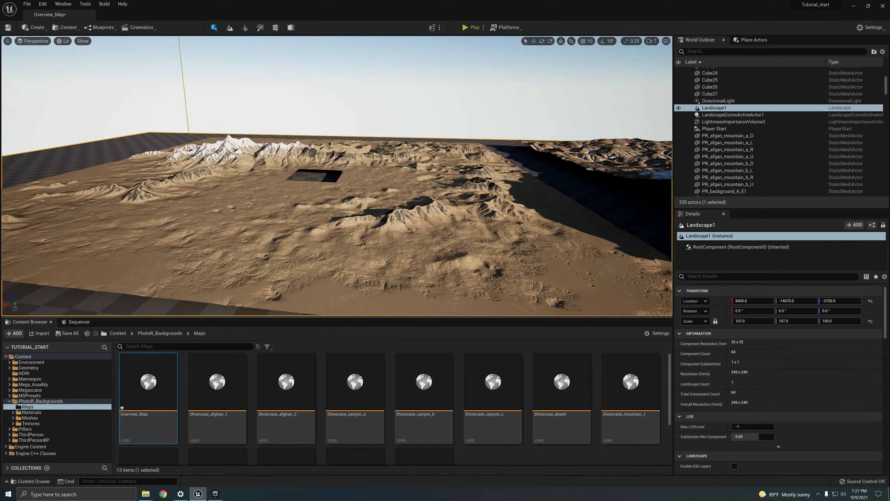
{"action": "right_click_drag", "start_coordinate": [309, 209], "coordinate": [308, 234]}
{"action": "key", "text": "w"}
{"action": "key", "text": "s"}
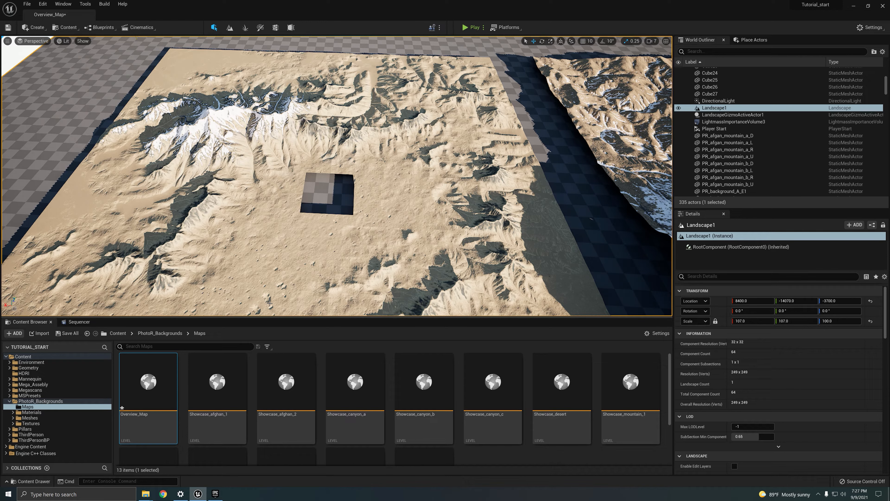
{"action": "key", "text": "s"}
{"action": "mouse_move", "coordinate": [306, 184]}
{"action": "right_mouse_down"}
{"action": "mouse_move", "coordinate": [306, 165]}
{"action": "mouse_move", "coordinate": [306, 200]}
{"action": "right_mouse_up"}
{"action": "key", "text": "d"}
{"action": "key", "text": "w"}
Step: Examine the canyon and desert backgrounds and the modular seasonal mountain sets in the overview map
{"action": "mouse_move", "coordinate": [491, 151]}
{"action": "right_mouse_down"}
{"action": "mouse_move", "coordinate": [500, 183]}
{"action": "mouse_move", "coordinate": [557, 188]}
{"action": "mouse_move", "coordinate": [498, 178]}
{"action": "mouse_move", "coordinate": [482, 149]}
{"action": "right_mouse_up"}
{"action": "key", "text": "s"}
{"action": "key", "text": "w"}
{"action": "right_click_drag", "start_coordinate": [373, 255], "coordinate": [402, 221]}
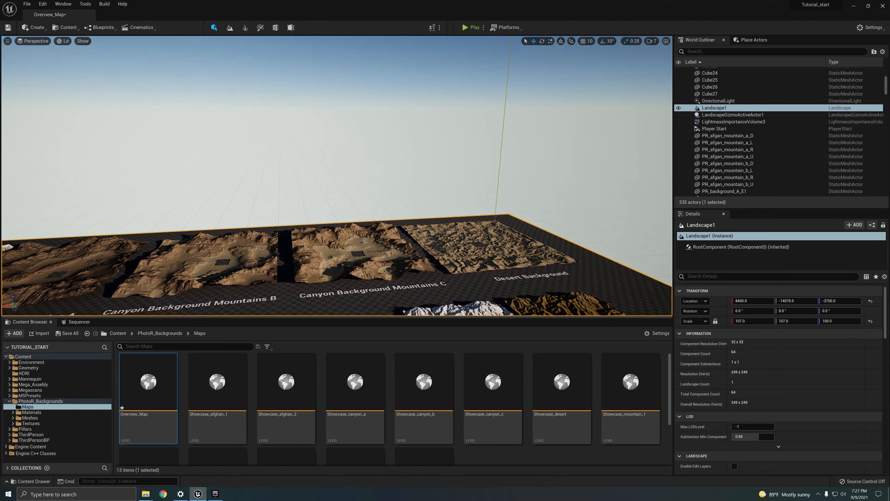
{"action": "left_click", "coordinate": [340, 242]}
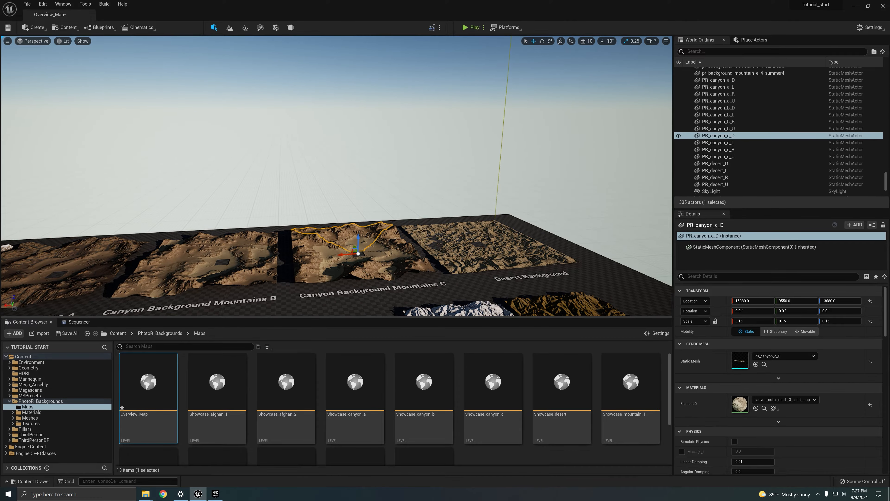
{"action": "key", "text": "s"}
{"action": "right_click_drag", "start_coordinate": [426, 272], "coordinate": [241, 269]}
{"action": "key", "text": "w"}
{"action": "key", "text": "w"}
{"action": "key", "text": "s"}
{"action": "key", "text": "s"}
{"action": "key", "text": "w"}
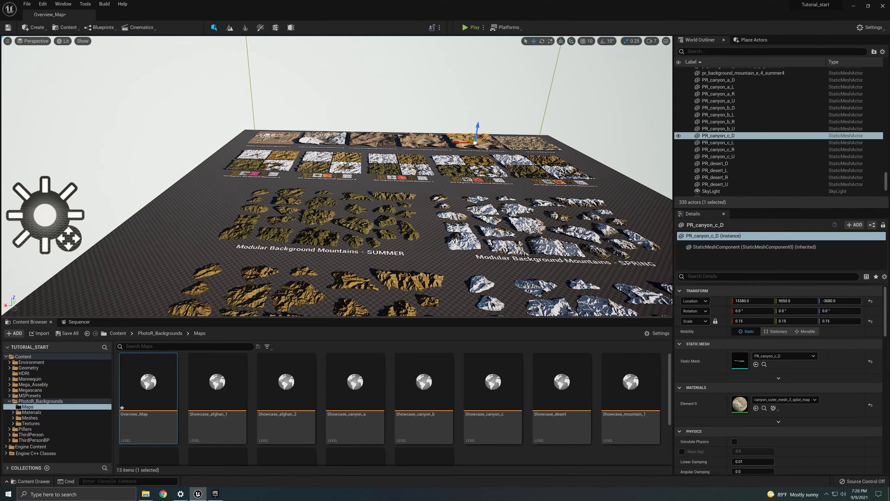
{"action": "right_click", "coordinate": [327, 191]}
{"action": "right_click_drag", "start_coordinate": [315, 197], "coordinate": [326, 195]}
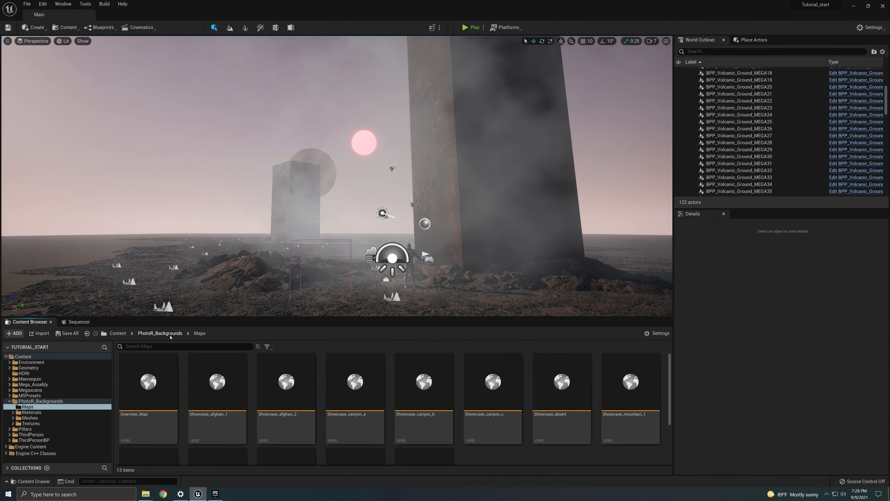
Step: Browse the PhotoR_Backgrounds meshes, including 360d_Horizon, and open the Mountain_C folder inside Modular_Fall
{"action": "left_click", "coordinate": [160, 333]}
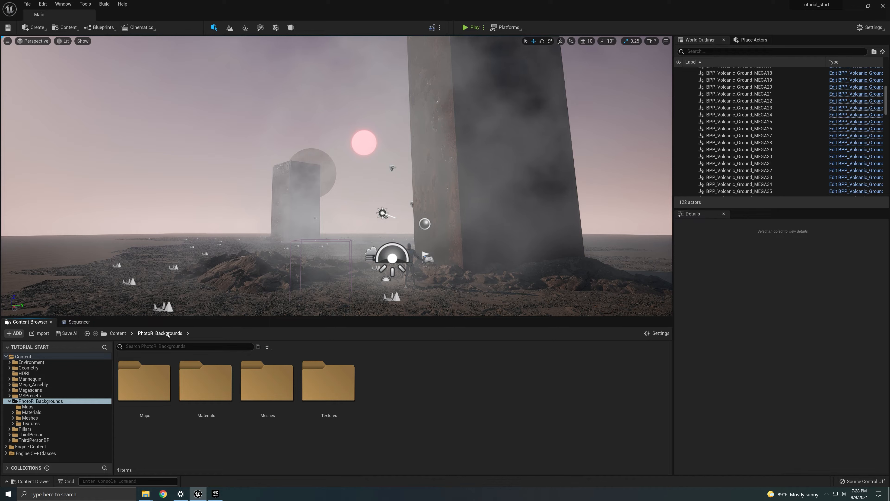
{"action": "double_click", "coordinate": [281, 397]}
{"action": "scroll", "coordinate": [392, 400], "scroll_direction": "down", "scroll_amount": 2}
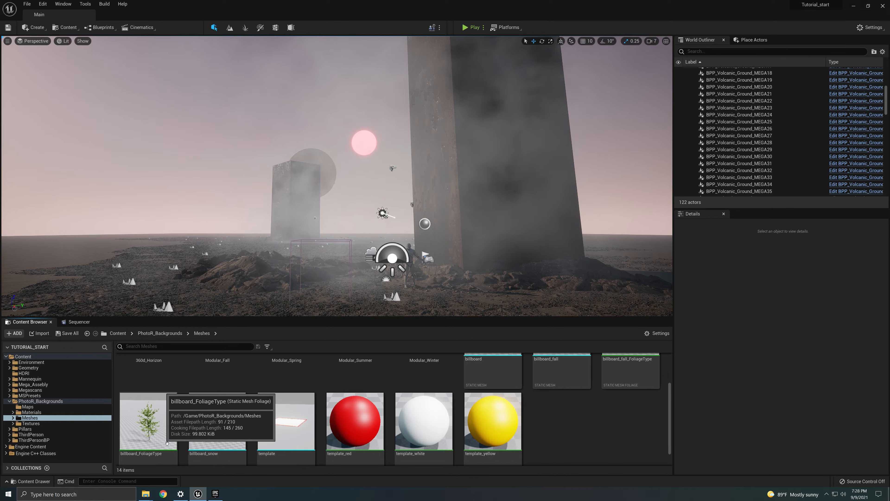
{"action": "scroll", "coordinate": [470, 395], "scroll_direction": "up", "scroll_amount": 2}
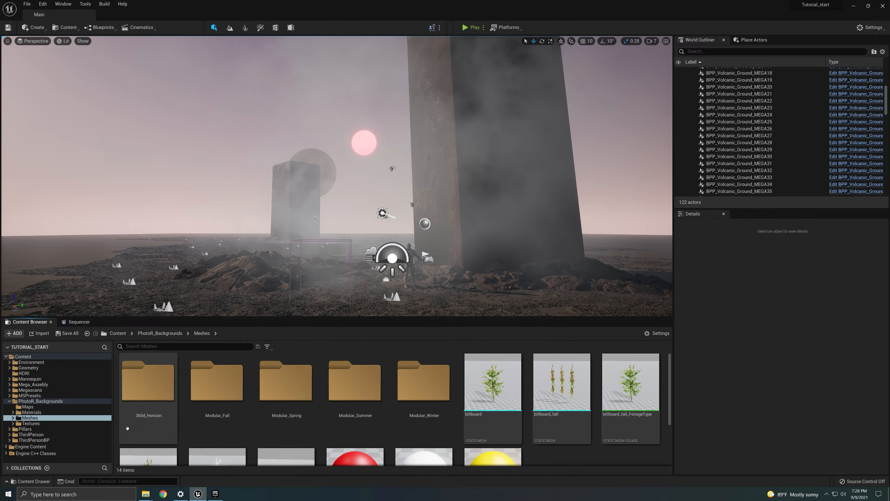
{"action": "double_click", "coordinate": [147, 397]}
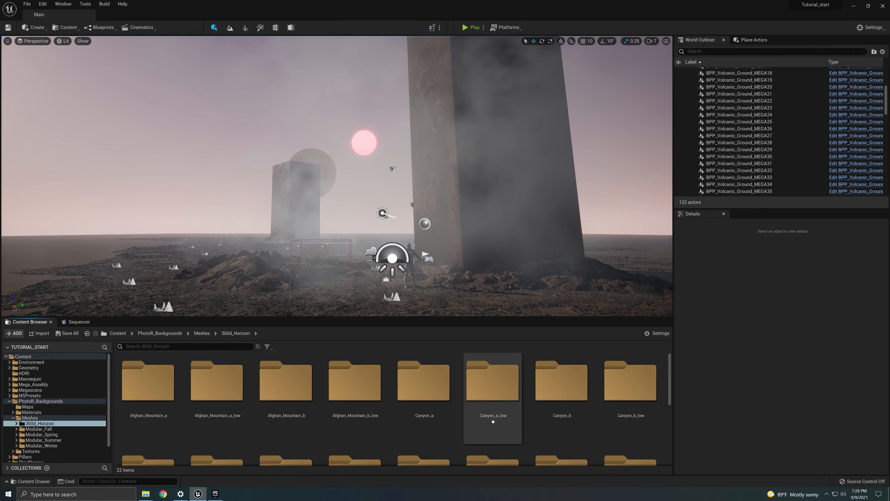
{"action": "left_click", "coordinate": [204, 335]}
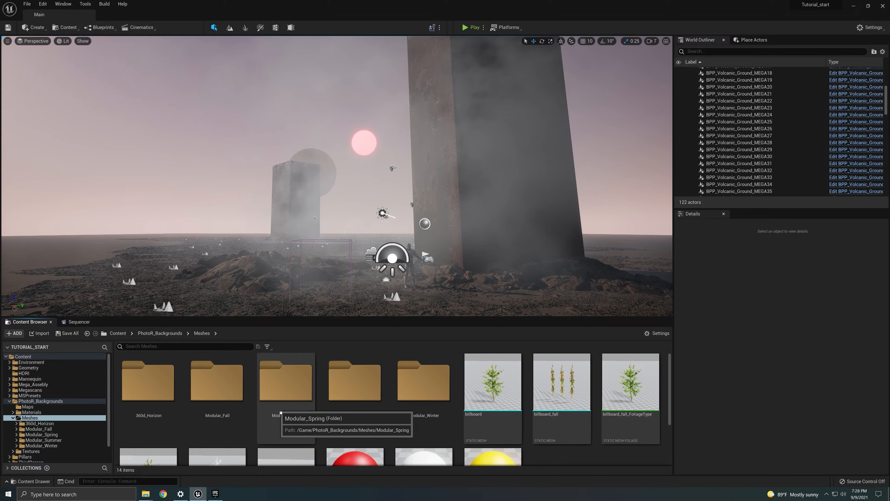
{"action": "double_click", "coordinate": [217, 389]}
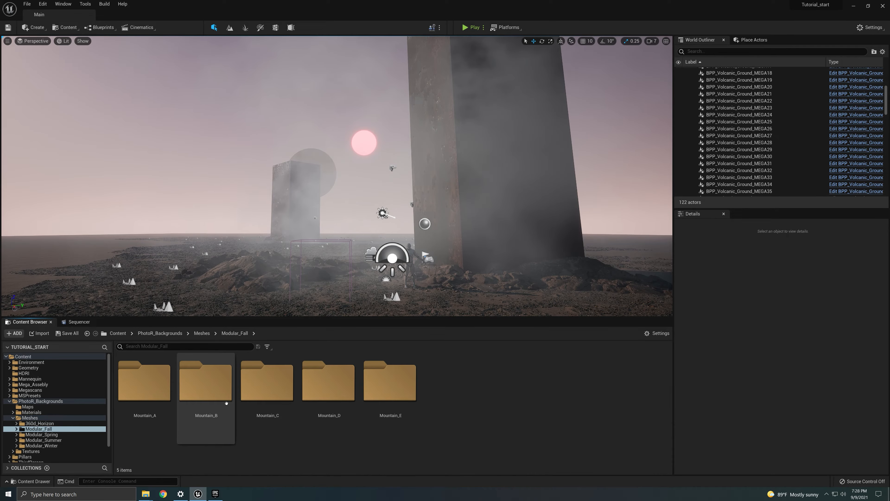
{"action": "double_click", "coordinate": [277, 394]}
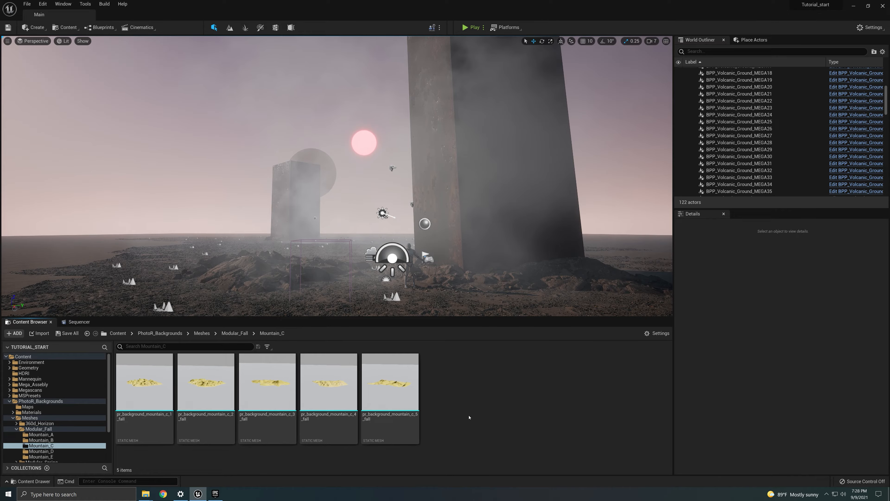
Step: Place the pr_background_mountain_c_3_fall mesh in the Main level around the pillars
{"action": "key", "text": "e"}
{"action": "right_click_drag", "start_coordinate": [422, 241], "coordinate": [425, 260]}
{"action": "key", "text": "s"}
{"action": "left_click_drag", "start_coordinate": [267, 383], "coordinate": [372, 184]}
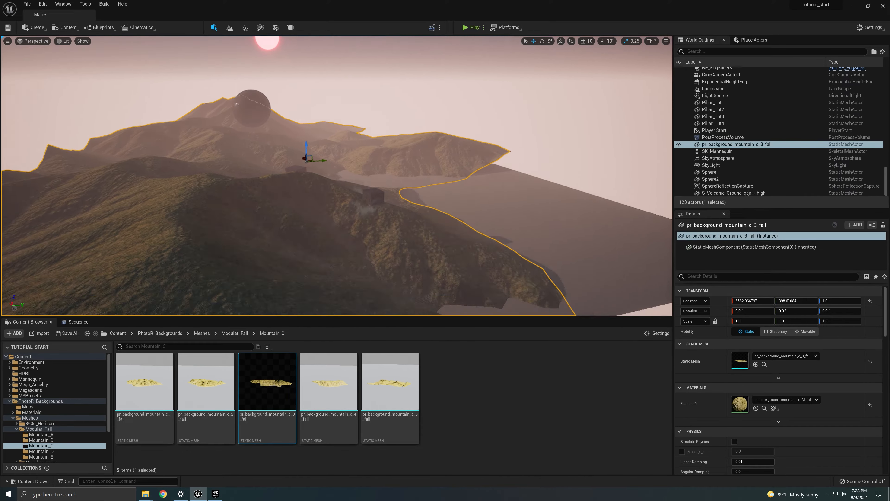
Step: Rotate the placed mountain to about 89.65° around the Z axis
{"action": "key", "text": "f"}
{"action": "mouse_move", "coordinate": [398, 247]}
{"action": "right_mouse_down"}
{"action": "mouse_move", "coordinate": [390, 237]}
{"action": "mouse_move", "coordinate": [399, 246]}
{"action": "right_mouse_up"}
{"action": "key", "text": "d"}
{"action": "left_click_drag", "start_coordinate": [340, 185], "coordinate": [385, 185]}
Step: Move the mountain back behind the pillars near the large sphere, to about X 25402 and Z -841
{"action": "key", "text": "a"}
{"action": "right_click_drag", "start_coordinate": [301, 201], "coordinate": [347, 213]}
{"action": "key", "text": "w"}
{"action": "key", "text": "w"}
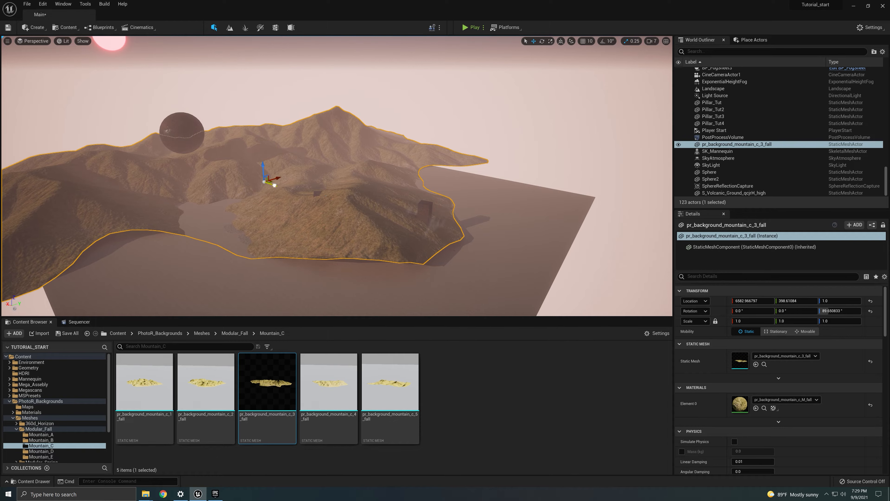
{"action": "left_click_drag", "start_coordinate": [274, 184], "coordinate": [174, 146]}
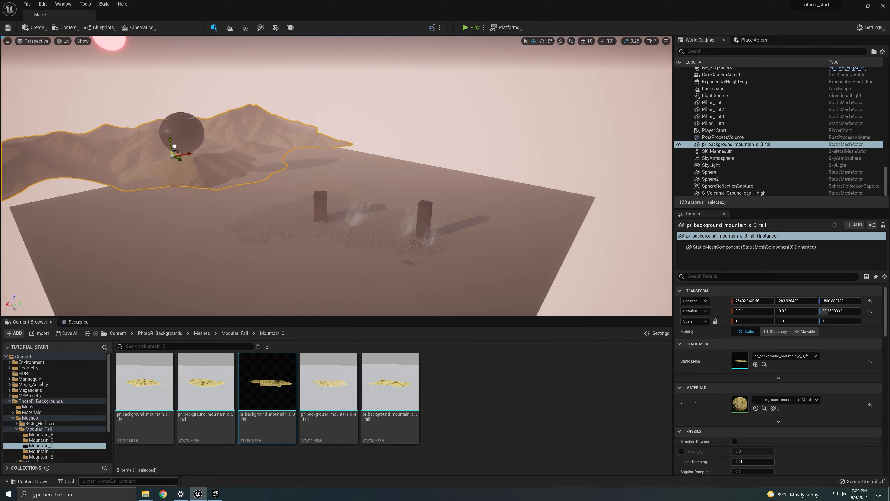
{"action": "right_click_drag", "start_coordinate": [179, 154], "coordinate": [214, 166]}
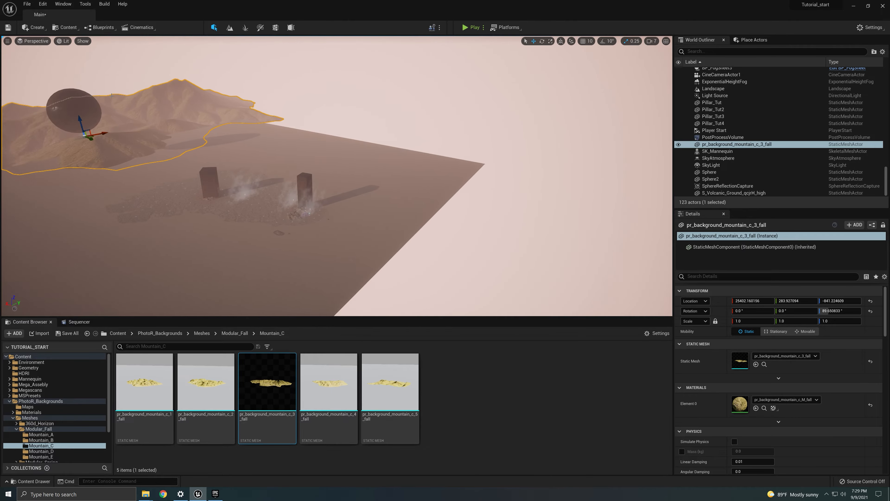
Step: Look through CineCameraActor1, lower the mountain to about Z -936, and hide the editor icons
{"action": "left_click", "coordinate": [34, 41]}
{"action": "mouse_move", "coordinate": [52, 119]}
{"action": "left_click", "coordinate": [116, 127]}
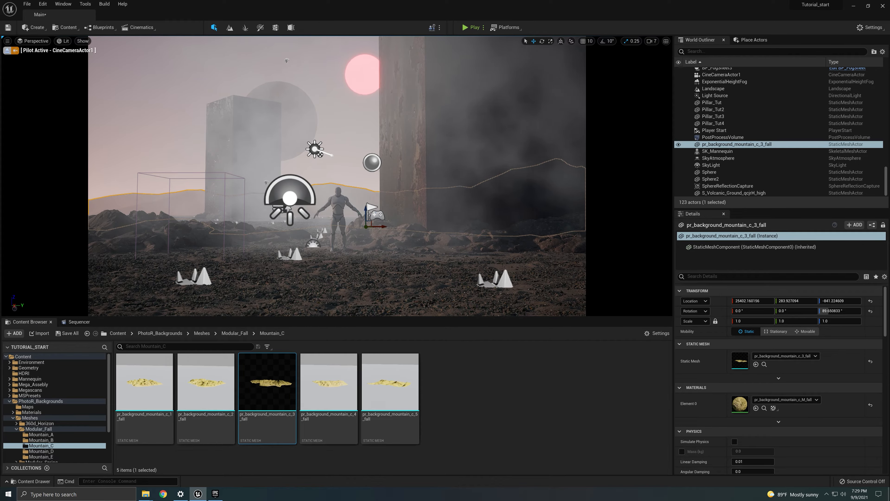
{"action": "left_click_drag", "start_coordinate": [366, 210], "coordinate": [366, 213]}
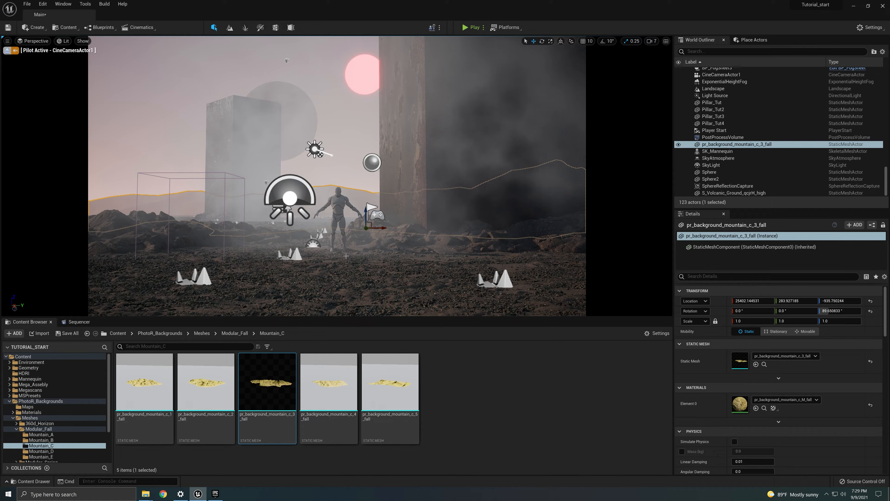
{"action": "key", "text": "g"}
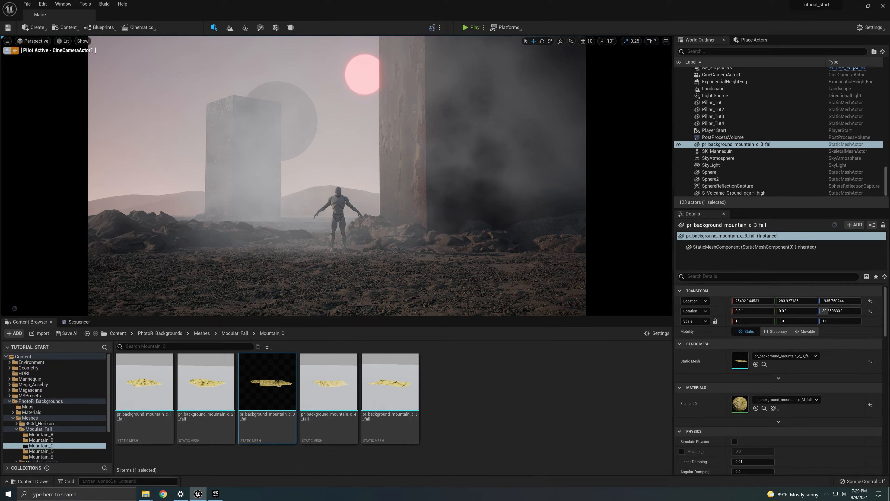
{"action": "key", "text": "g"}
{"action": "left_click", "coordinate": [586, 188]}
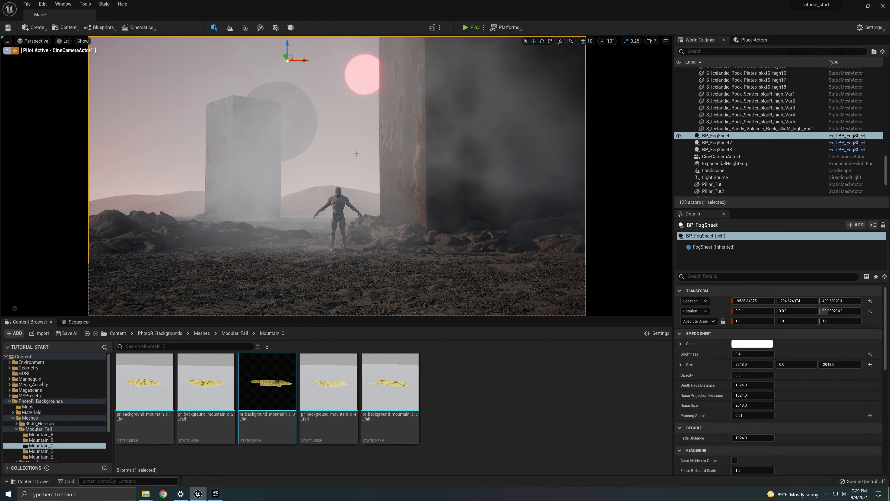
Step: Leave the camera view and set the mountain's uniform scale to 0.6
{"action": "left_click", "coordinate": [7, 51]}
{"action": "key", "text": "w"}
{"action": "right_click_drag", "start_coordinate": [175, 140], "coordinate": [179, 158]}
{"action": "key", "text": "s"}
{"action": "left_click", "coordinate": [211, 133]}
{"action": "right_click_drag", "start_coordinate": [210, 134], "coordinate": [224, 133]}
{"action": "key", "text": "f"}
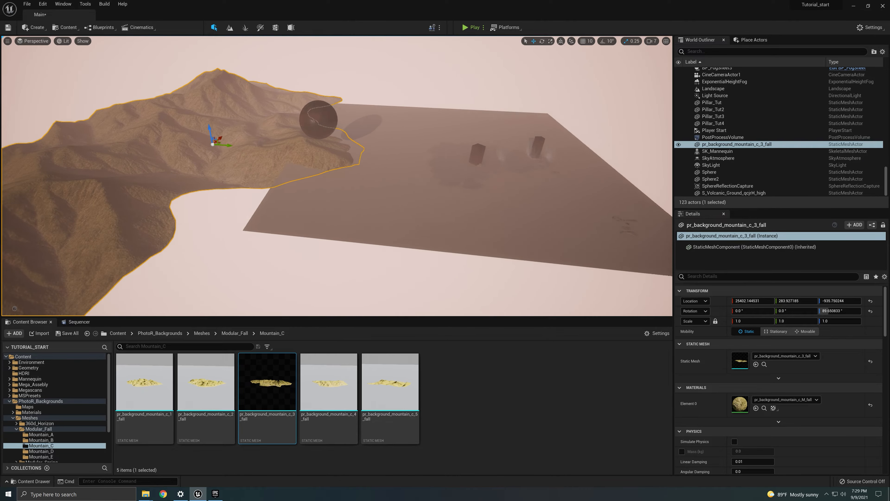
{"action": "right_click_drag", "start_coordinate": [502, 236], "coordinate": [548, 246]}
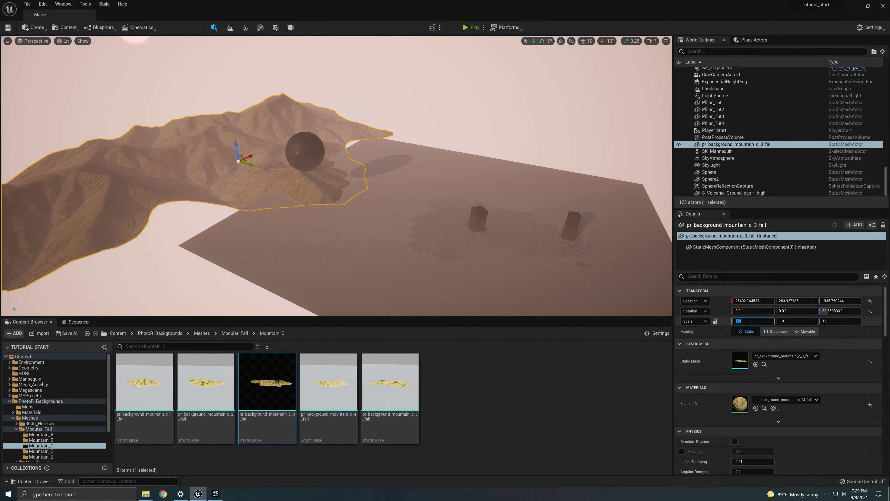
{"action": "key", "text": "Return"}
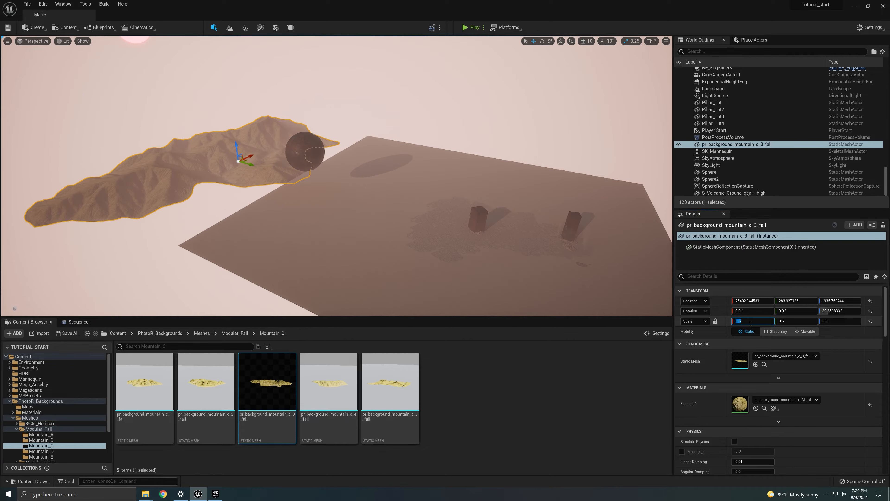
Step: Through CineCameraActor1, shift the mountain to about Y 3892 and place a duplicate at about Y -9808, rotated to about 12° on Z
{"action": "right_click_drag", "start_coordinate": [413, 182], "coordinate": [495, 204]}
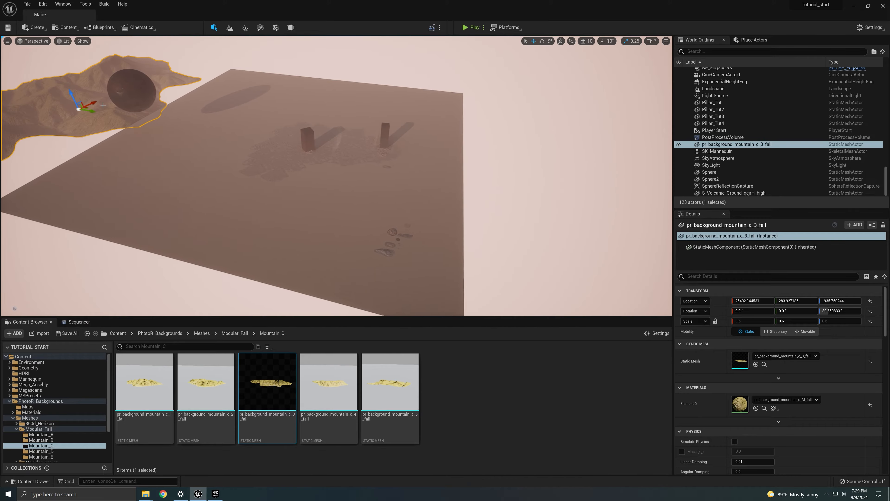
{"action": "left_click", "coordinate": [36, 40]}
{"action": "mouse_move", "coordinate": [54, 119]}
{"action": "left_click", "coordinate": [135, 129]}
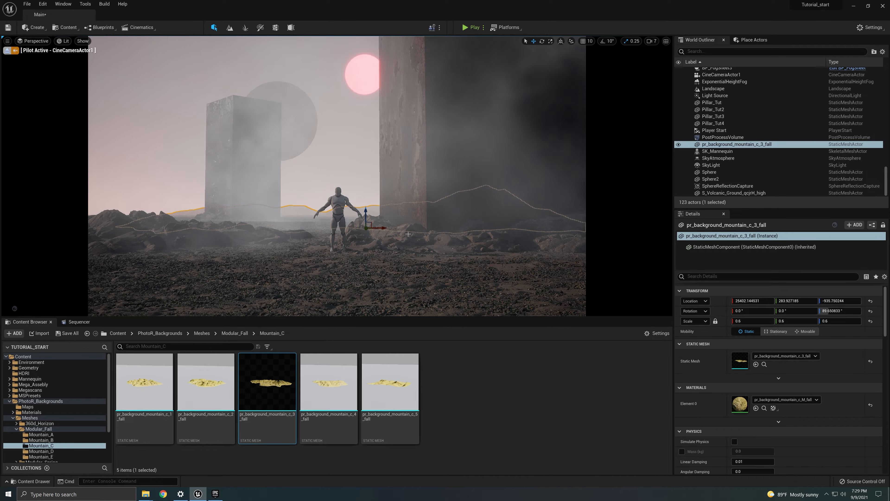
{"action": "left_click_drag", "start_coordinate": [382, 230], "coordinate": [235, 244]}
{"action": "key", "text": "e"}
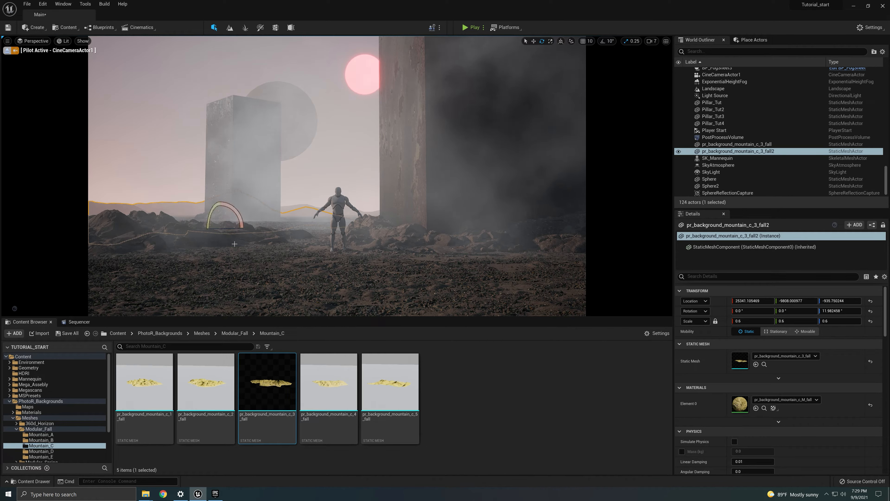
{"action": "key", "text": "Escape"}
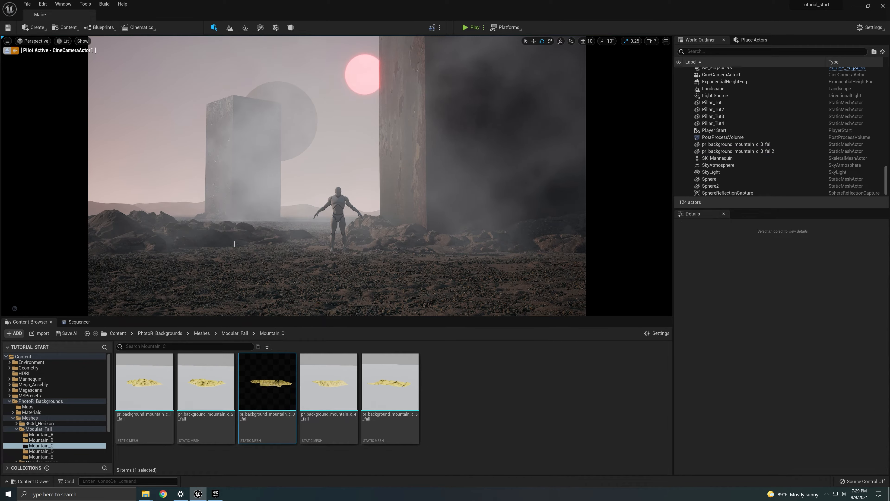
{"action": "left_click", "coordinate": [304, 212]}
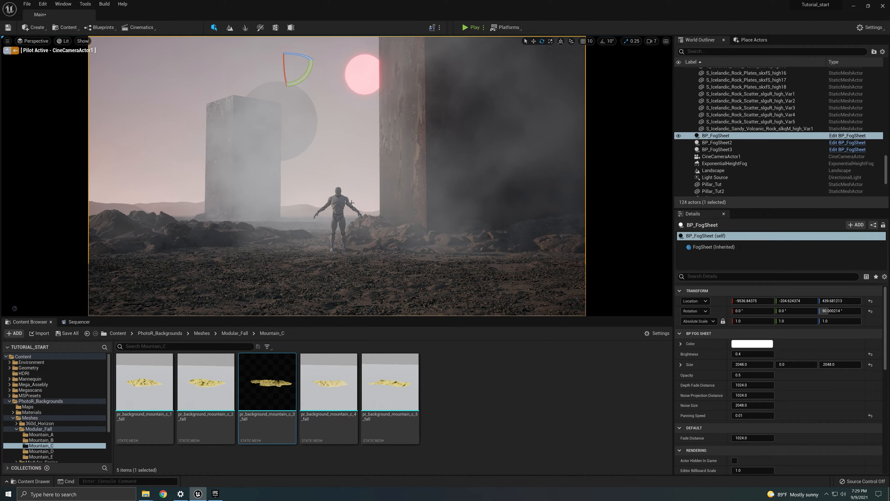
Step: Leave the camera view and select the original mountain behind the duplicate
{"action": "left_click", "coordinate": [8, 51]}
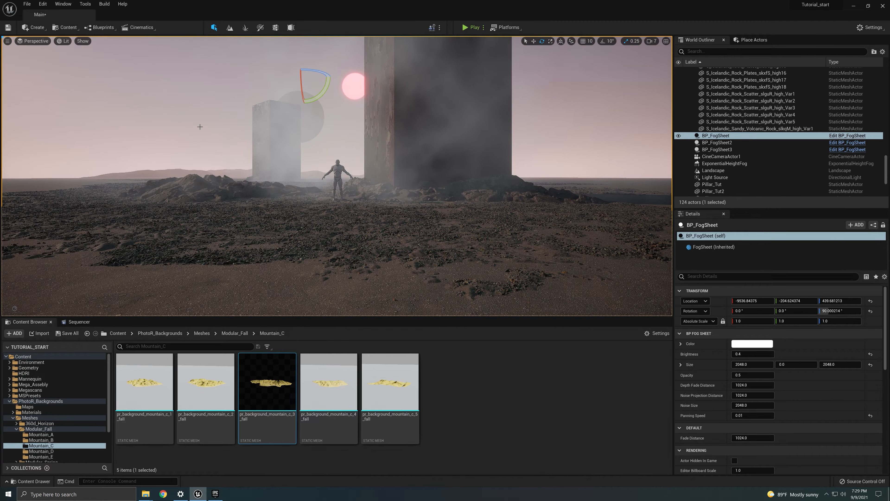
{"action": "key", "text": "w"}
{"action": "right_click_drag", "start_coordinate": [383, 242], "coordinate": [355, 273]}
{"action": "left_click", "coordinate": [355, 273]}
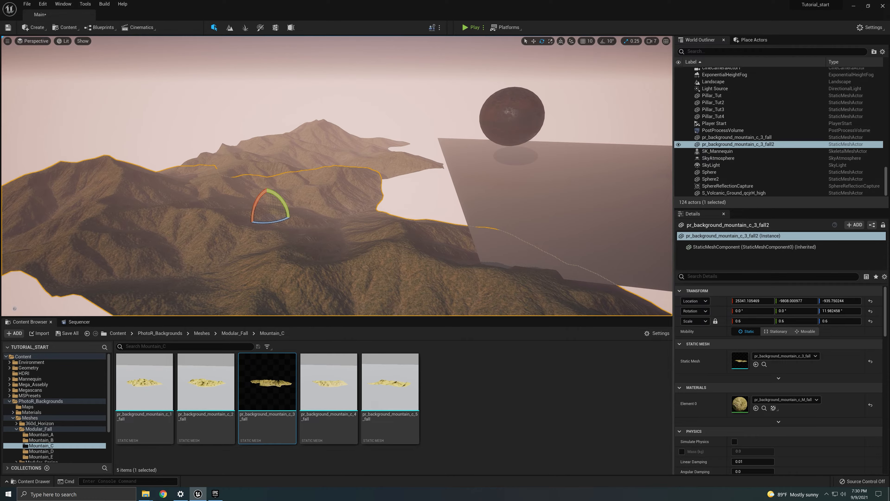
{"action": "left_click", "coordinate": [336, 151]}
{"action": "left_click", "coordinate": [759, 323]}
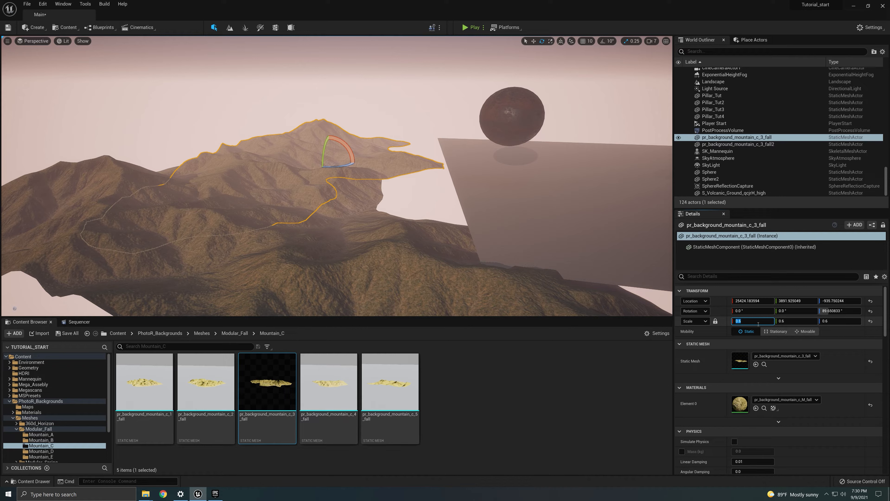
Step: Try moving the original mountain farther back to about X 39116, and undo the move
{"action": "right_click_drag", "start_coordinate": [304, 156], "coordinate": [337, 188]}
{"action": "key", "text": "w"}
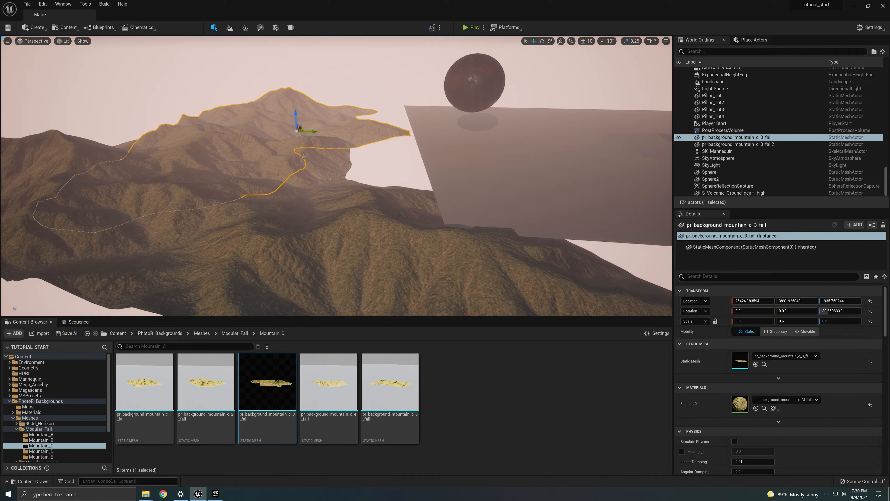
{"action": "left_click_drag", "start_coordinate": [311, 133], "coordinate": [173, 130]}
{"action": "key", "text": "super"}
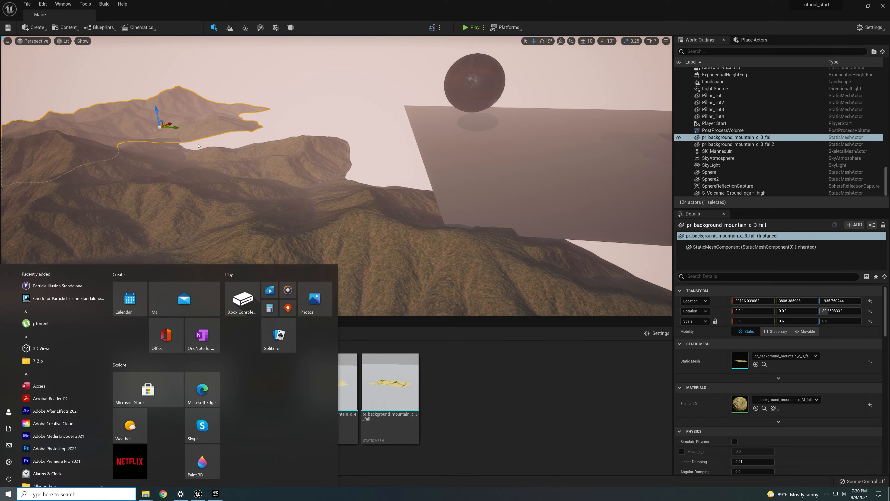
{"action": "right_click_drag", "start_coordinate": [277, 122], "coordinate": [308, 151]}
{"action": "key", "text": "ctrl+z"}
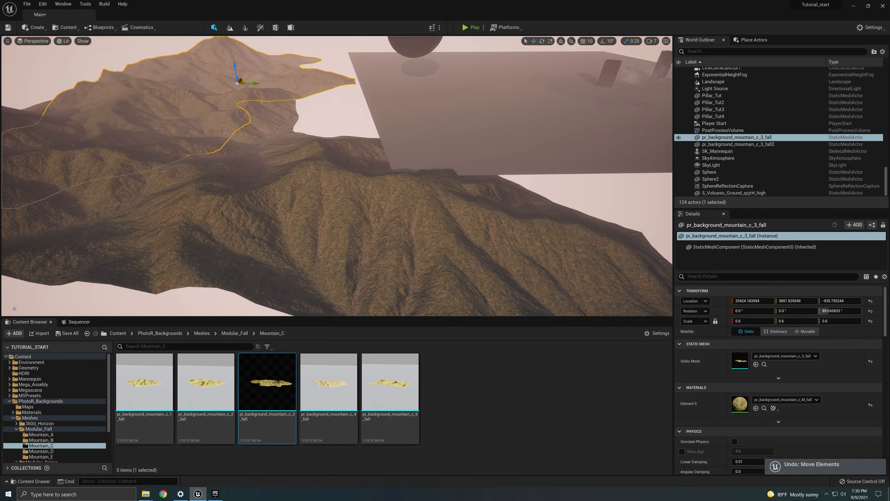
Step: Duplicate the original mountain farther back, placing the copy at about X 35361, Y -434 and rotating it to about -30° on Z
{"action": "key", "text": "super"}
{"action": "right_click_drag", "start_coordinate": [263, 84], "coordinate": [301, 100]}
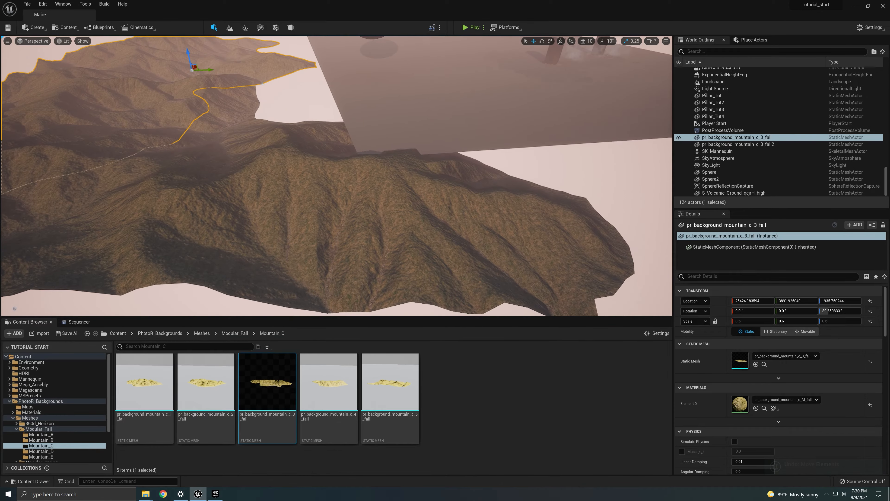
{"action": "left_click_drag", "start_coordinate": [214, 72], "coordinate": [85, 73], "text": "alt"}
{"action": "right_click_drag", "start_coordinate": [169, 110], "coordinate": [138, 88]}
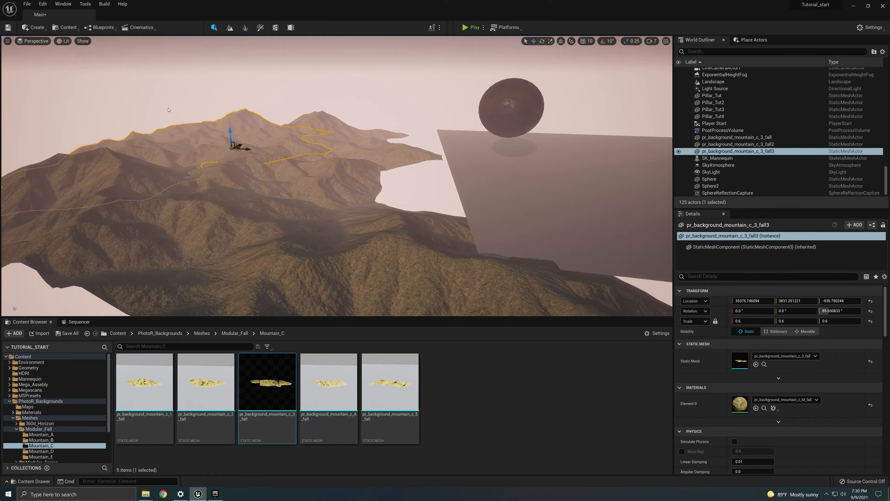
{"action": "left_click_drag", "start_coordinate": [244, 146], "coordinate": [179, 162]}
{"action": "key", "text": "e"}
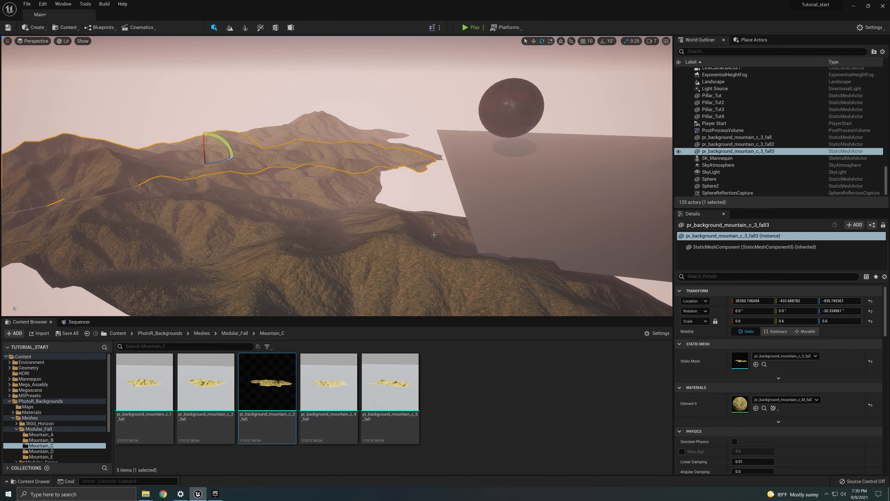
Step: Set the new mountain copy's uniform scale to 1
{"action": "left_click", "coordinate": [754, 322]}
{"action": "type", "text": "1"}
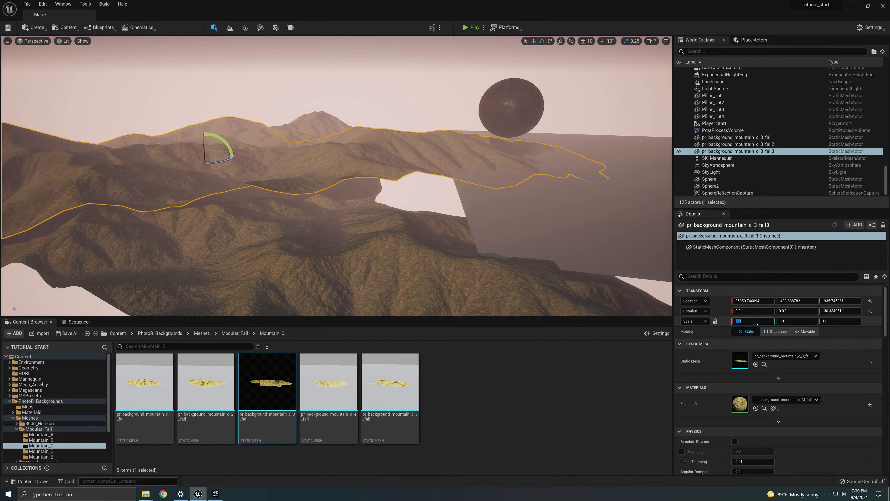
{"action": "key", "text": "Return"}
Step: Move the enlarged mountain copy back to about X 55832, Y 5144 and rotate it to about 15° on Z
{"action": "right_click_drag", "start_coordinate": [274, 175], "coordinate": [270, 200]}
{"action": "key", "text": "w"}
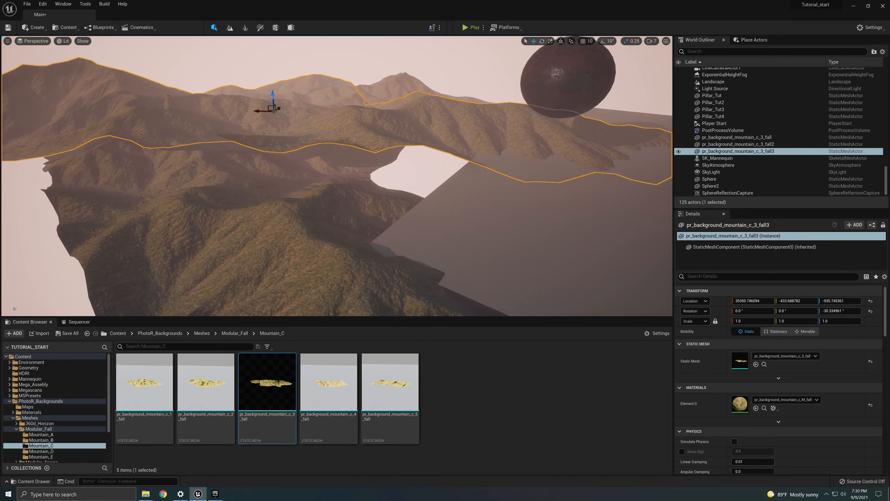
{"action": "key", "text": "e"}
{"action": "left_click_drag", "start_coordinate": [274, 117], "coordinate": [207, 84]}
{"action": "key", "text": "w"}
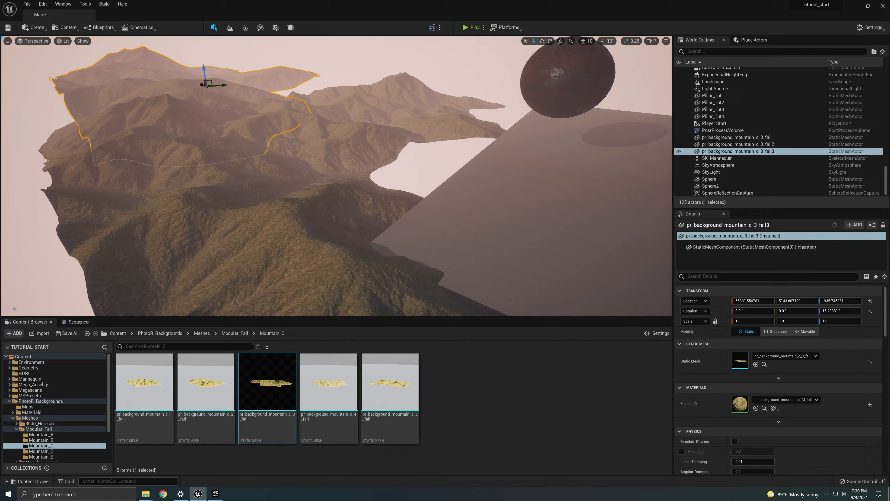
Step: Look through CineCameraActor1 and shift the mountain copy to about X 56426, Y 2963, Z -593
{"action": "left_click", "coordinate": [32, 41]}
{"action": "mouse_move", "coordinate": [54, 106]}
{"action": "left_click", "coordinate": [131, 115]}
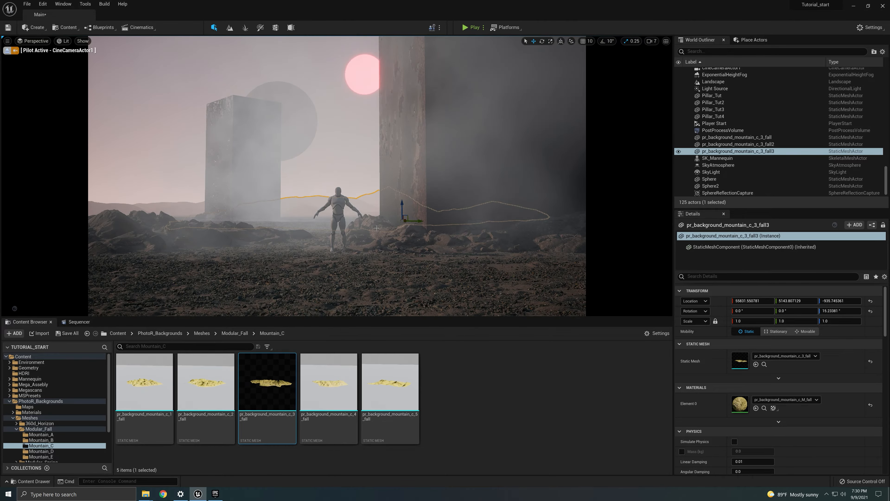
{"action": "left_click_drag", "start_coordinate": [415, 223], "coordinate": [360, 199]}
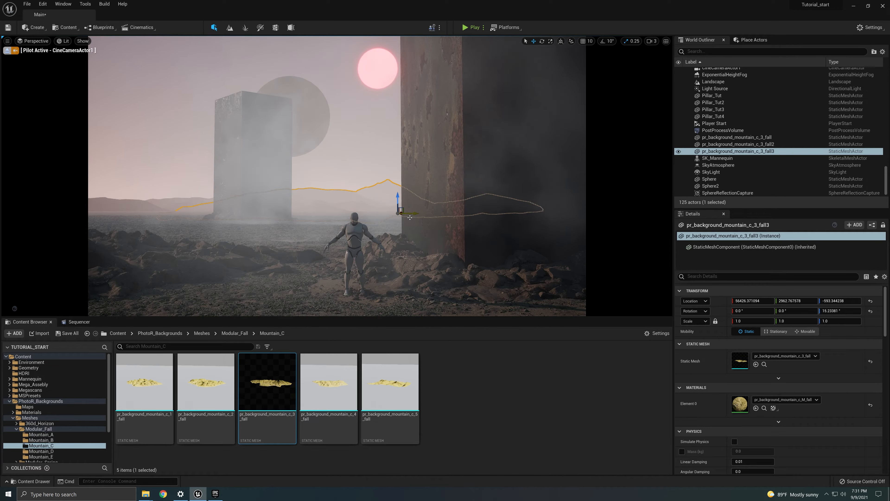
Step: Duplicate the distant mountain to about X 59657, Y -8898, Z 292 and set the copy's Z scale to 0.7
{"action": "left_click_drag", "start_coordinate": [408, 213], "coordinate": [307, 197], "text": "alt"}
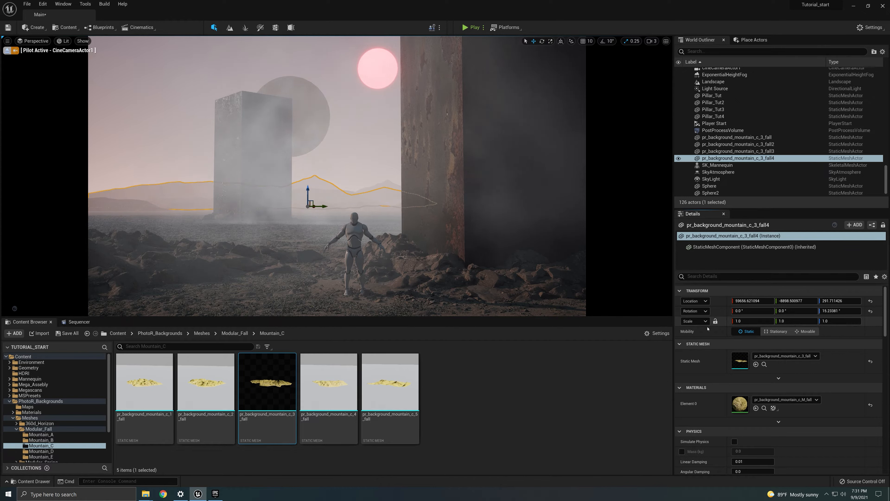
{"action": "left_click", "coordinate": [841, 321]}
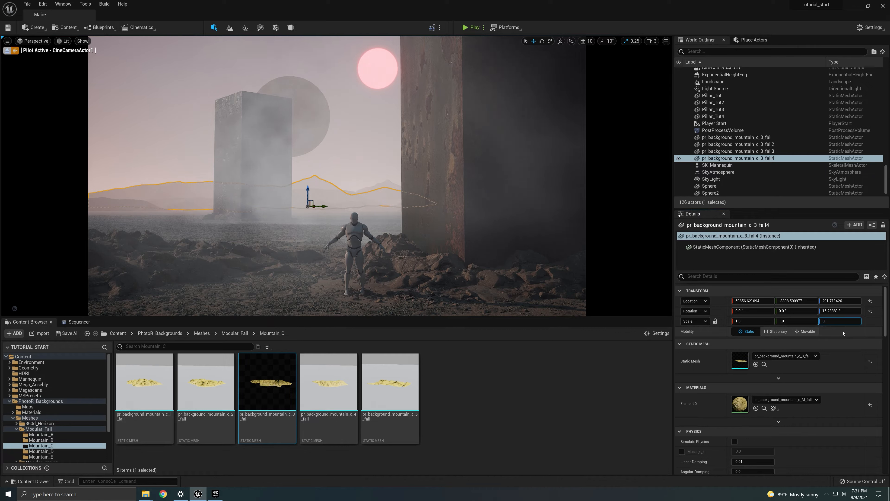
{"action": "key", "text": "Return"}
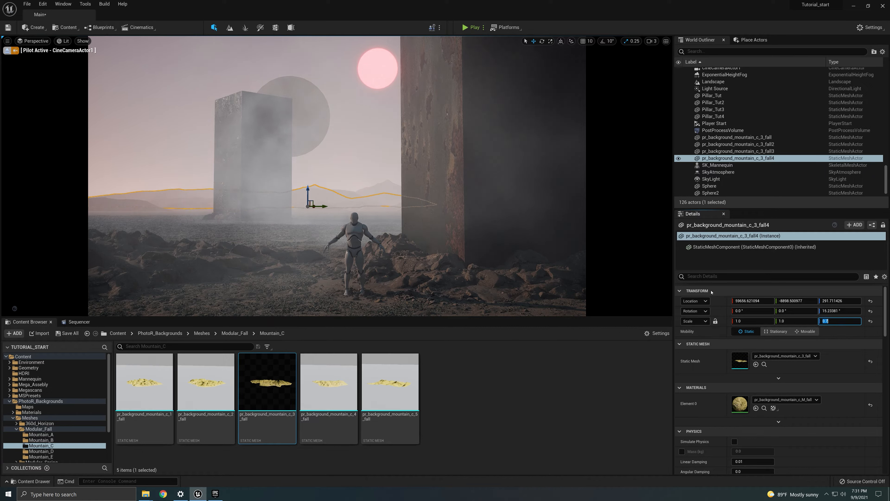
Step: Move the flattened mountain beside the far pillar to about X 46456, Y -24441, Z -163, and rotate it to about -40° on Z
{"action": "left_click_drag", "start_coordinate": [308, 190], "coordinate": [213, 209]}
{"action": "key", "text": "e"}
{"action": "key", "text": "w"}
{"action": "left_click_drag", "start_coordinate": [205, 207], "coordinate": [154, 195]}
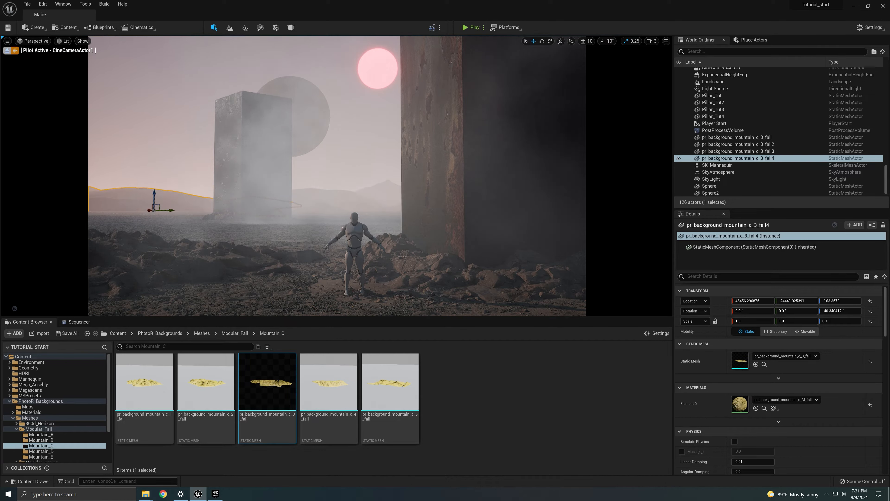
{"action": "left_click", "coordinate": [226, 266]}
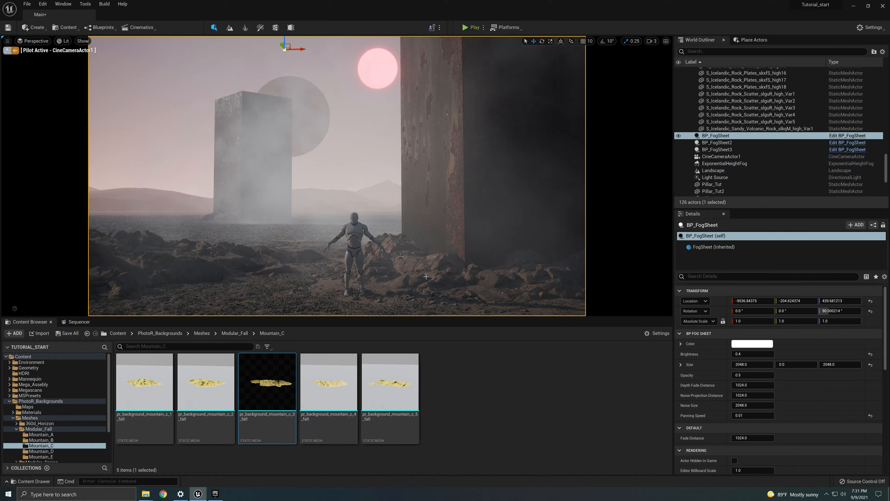
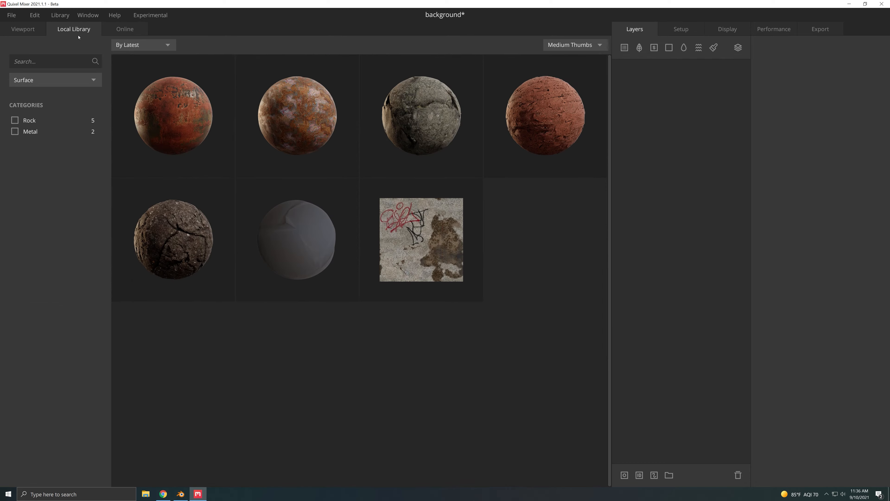
Step: In Quixel Mixer, add the Cracked Rock surface from the local library as a layer on the background mesh
{"action": "left_click", "coordinate": [415, 125]}
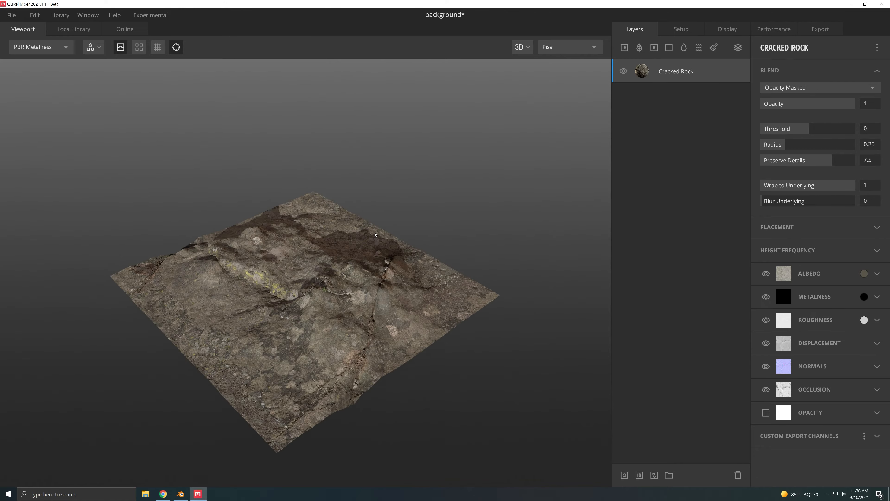
{"action": "scroll", "coordinate": [357, 294], "scroll_direction": "up", "scroll_amount": 3}
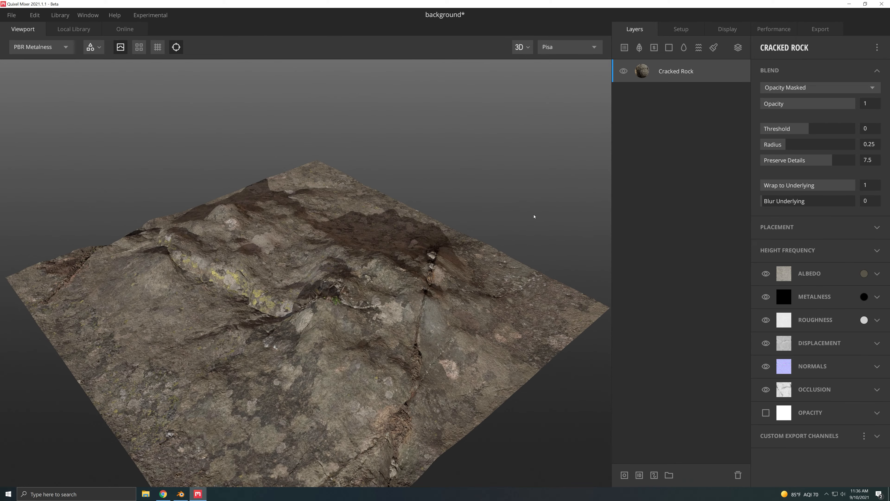
{"action": "left_click_drag", "start_coordinate": [558, 221], "coordinate": [438, 224]}
{"action": "scroll", "coordinate": [332, 284], "scroll_direction": "up", "scroll_amount": 3}
{"action": "scroll", "coordinate": [331, 284], "scroll_direction": "down", "scroll_amount": 5}
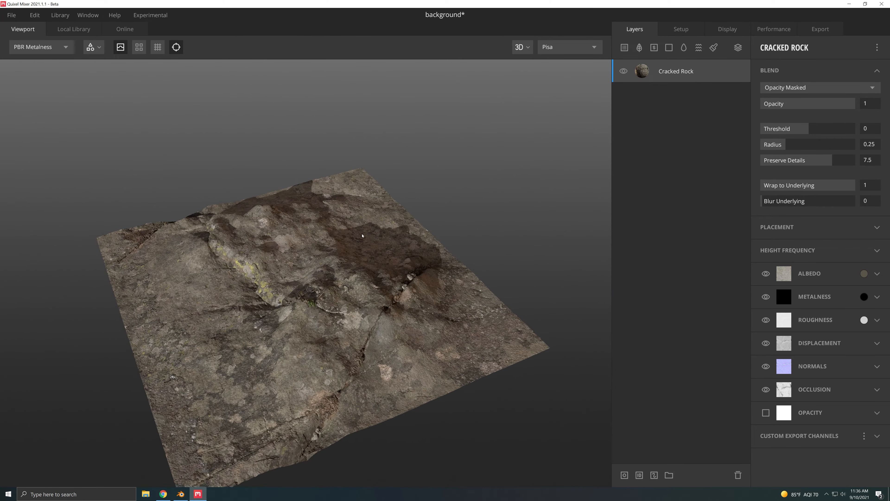
{"action": "scroll", "coordinate": [363, 236], "scroll_direction": "down", "scroll_amount": 2}
Step: Open the online asset library and filter it to the Surface type
{"action": "left_click", "coordinate": [126, 29]}
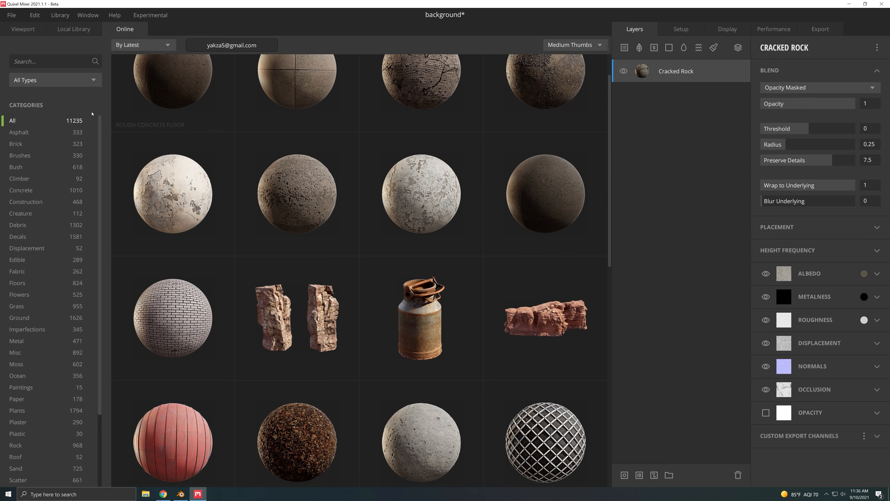
{"action": "scroll", "coordinate": [284, 226], "scroll_direction": "up", "scroll_amount": 2}
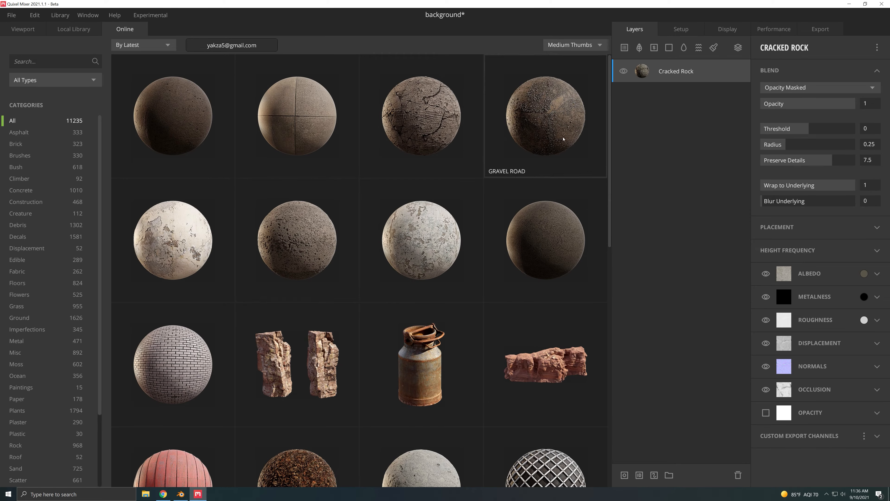
{"action": "scroll", "coordinate": [541, 286], "scroll_direction": "down", "scroll_amount": 10}
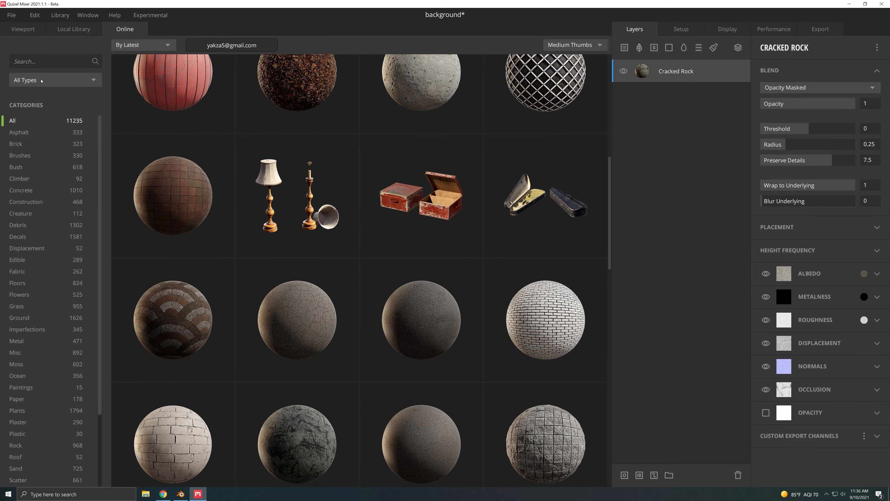
{"action": "left_click", "coordinate": [44, 80]}
{"action": "left_click", "coordinate": [42, 109]}
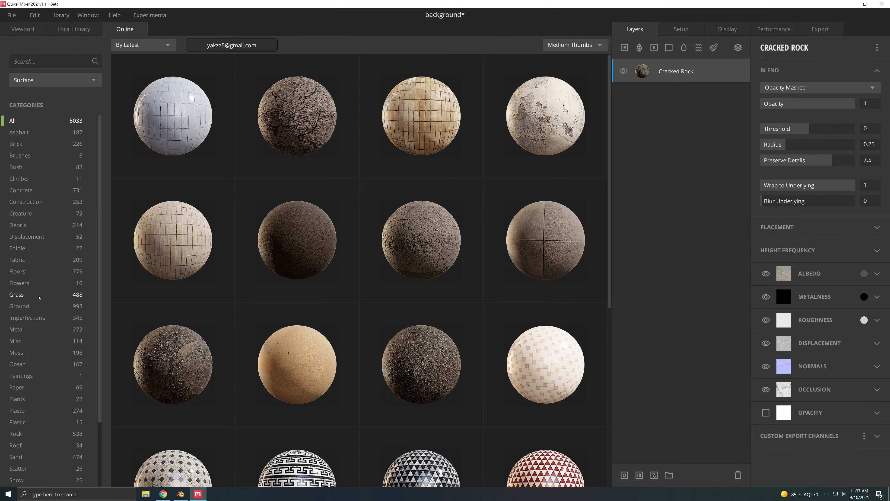
Step: Narrow the online surfaces to the Stone subcategory of Ground
{"action": "scroll", "coordinate": [45, 306], "scroll_direction": "down", "scroll_amount": 2}
{"action": "left_click", "coordinate": [35, 248]}
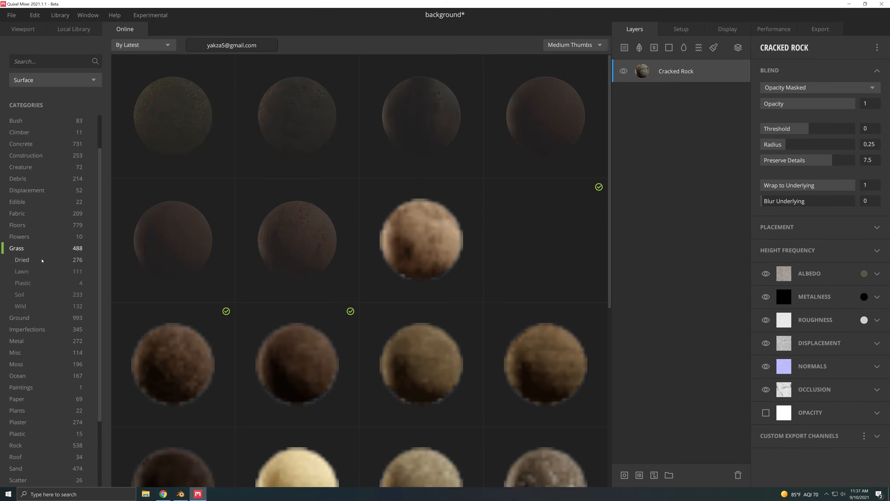
{"action": "left_click", "coordinate": [22, 318]}
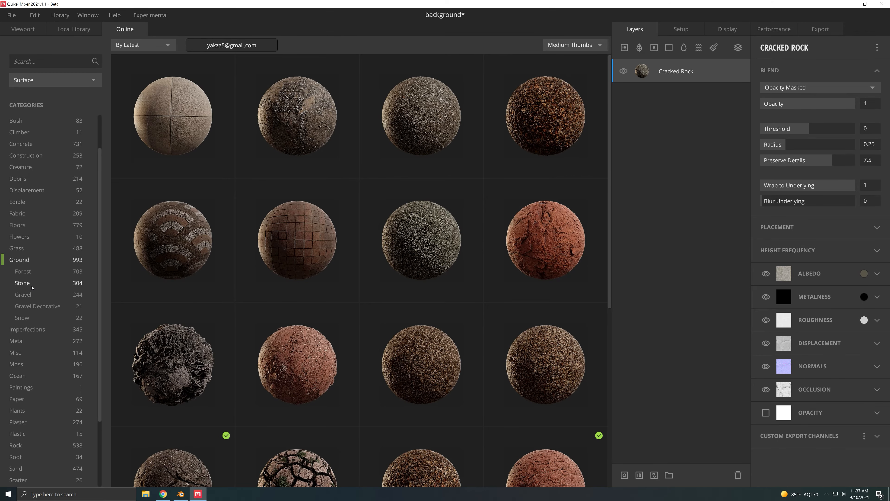
{"action": "left_click", "coordinate": [26, 284]}
Step: Browse the stone ground surfaces and download Dry Rocky Ground
{"action": "scroll", "coordinate": [321, 246], "scroll_direction": "down", "scroll_amount": 2}
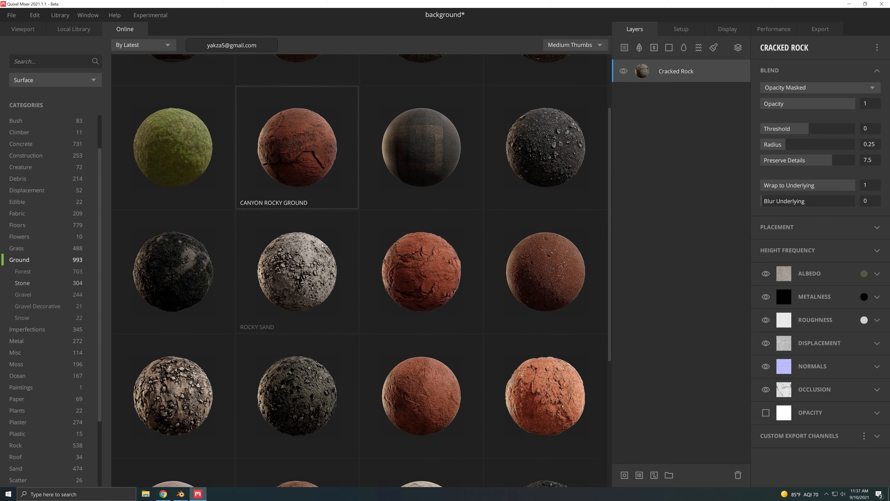
{"action": "scroll", "coordinate": [557, 226], "scroll_direction": "down", "scroll_amount": 5}
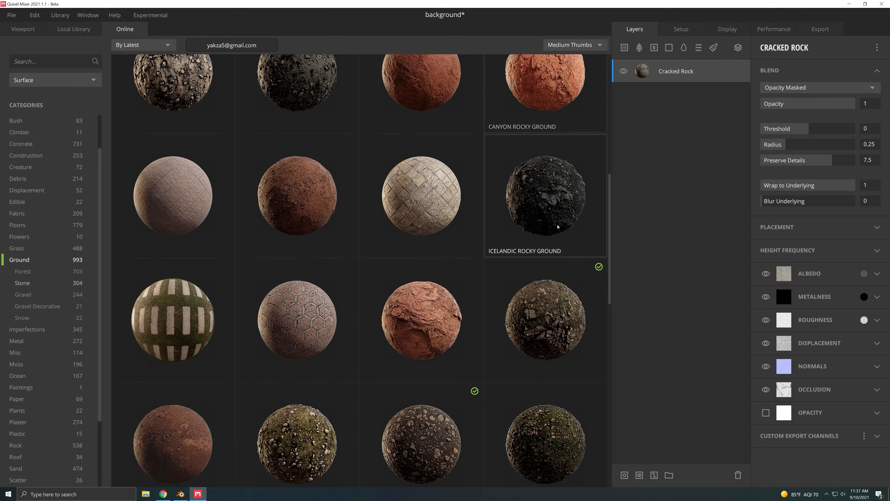
{"action": "scroll", "coordinate": [557, 226], "scroll_direction": "down", "scroll_amount": 5}
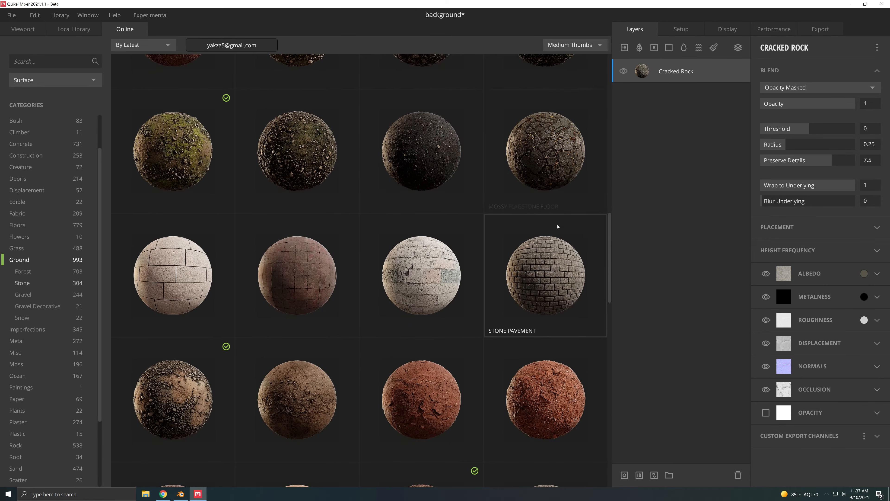
{"action": "scroll", "coordinate": [558, 227], "scroll_direction": "down", "scroll_amount": 2}
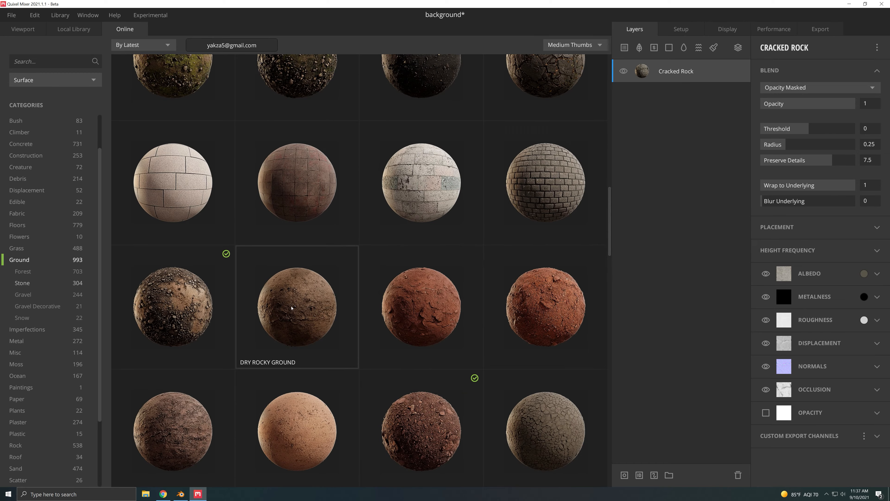
{"action": "left_click", "coordinate": [308, 303]}
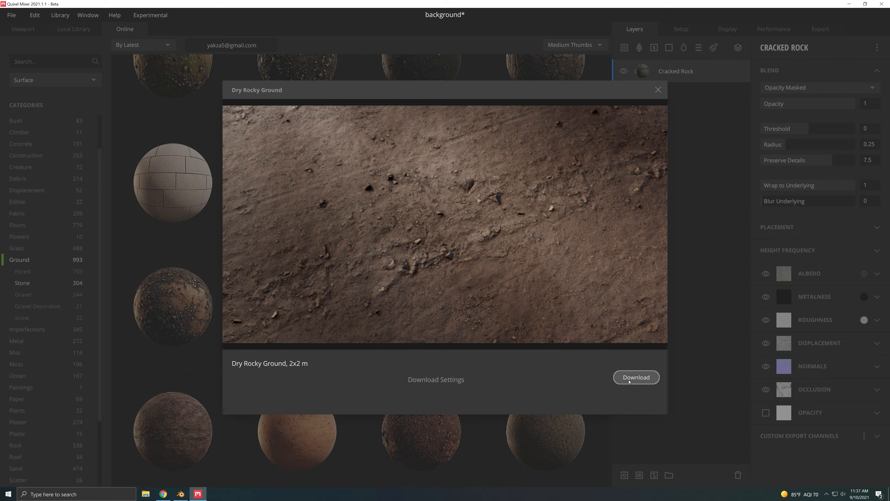
{"action": "left_click", "coordinate": [636, 377]}
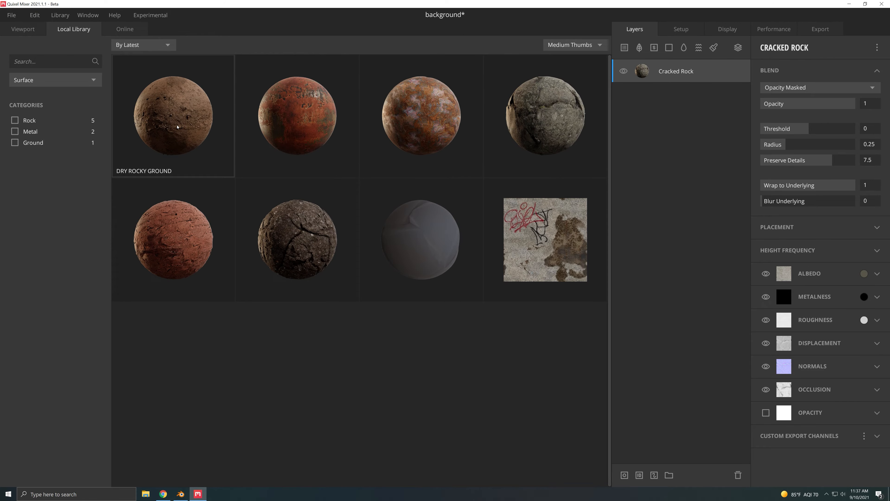
Step: Add Dry Rocky Ground from the local library as a layer and delete the Cracked Rock layer beneath it
{"action": "left_click", "coordinate": [178, 127]}
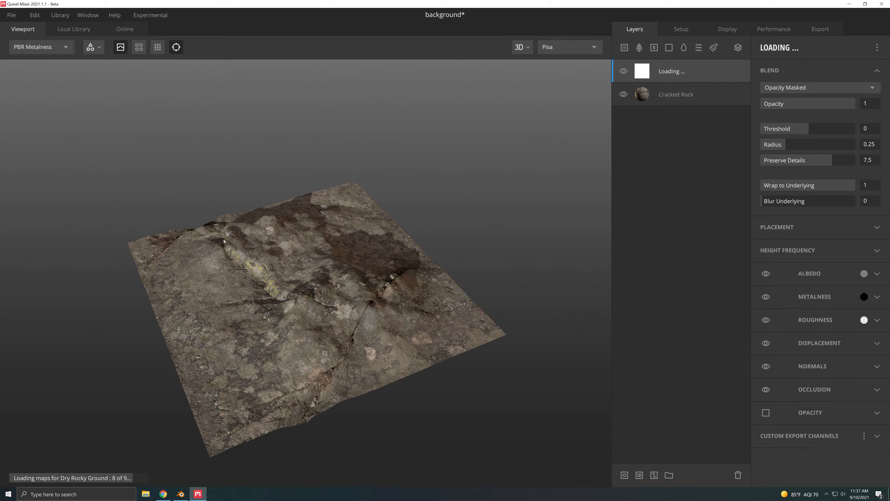
{"action": "left_click", "coordinate": [650, 97]}
{"action": "left_click", "coordinate": [739, 476]}
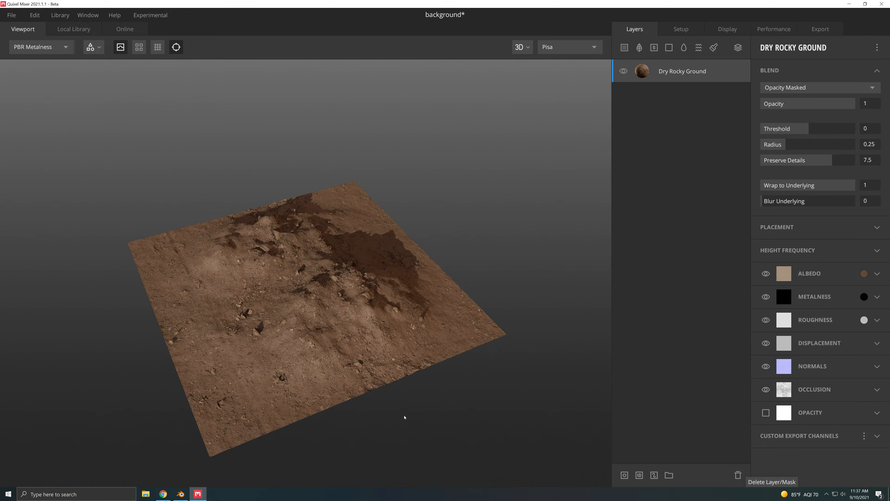
Step: Examine the Dry Rocky Ground surface on the mesh up close and from several angles
{"action": "left_click_drag", "start_coordinate": [531, 312], "coordinate": [591, 251]}
{"action": "scroll", "coordinate": [303, 308], "scroll_direction": "up", "scroll_amount": 5}
{"action": "left_click_drag", "start_coordinate": [306, 295], "coordinate": [336, 301]}
{"action": "scroll", "coordinate": [336, 301], "scroll_direction": "up", "scroll_amount": 4}
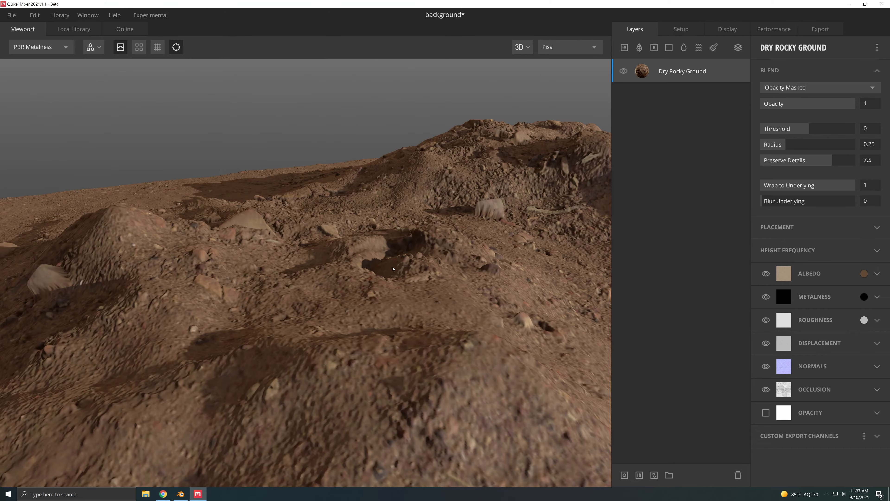
{"action": "scroll", "coordinate": [336, 301], "scroll_direction": "down", "scroll_amount": 7}
{"action": "left_click_drag", "start_coordinate": [471, 268], "coordinate": [443, 271]}
{"action": "scroll", "coordinate": [408, 279], "scroll_direction": "up", "scroll_amount": 5}
{"action": "scroll", "coordinate": [444, 270], "scroll_direction": "down", "scroll_amount": 3}
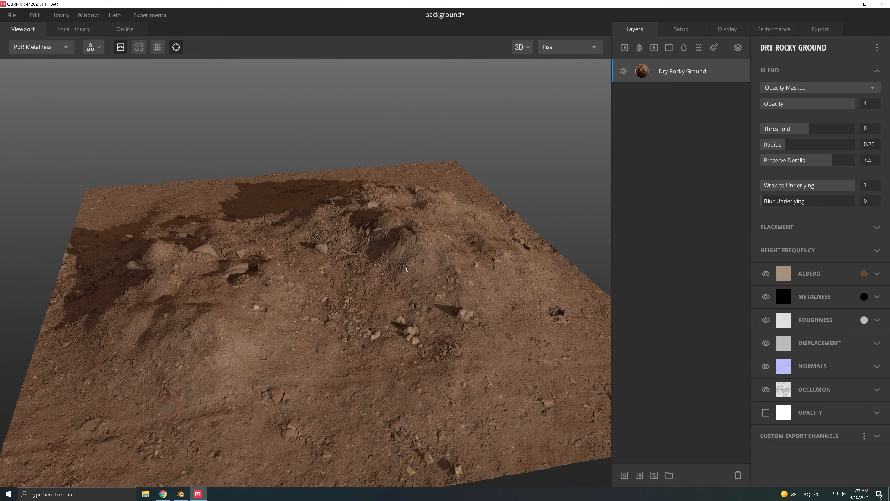
Step: Turn off the Displacement channel of the Dry Rocky Ground layer and inspect the mesh from several angles
{"action": "left_click", "coordinate": [766, 344]}
{"action": "scroll", "coordinate": [459, 322], "scroll_direction": "down", "scroll_amount": 5}
{"action": "left_click_drag", "start_coordinate": [460, 324], "coordinate": [368, 305]}
{"action": "scroll", "coordinate": [368, 305], "scroll_direction": "up", "scroll_amount": 5}
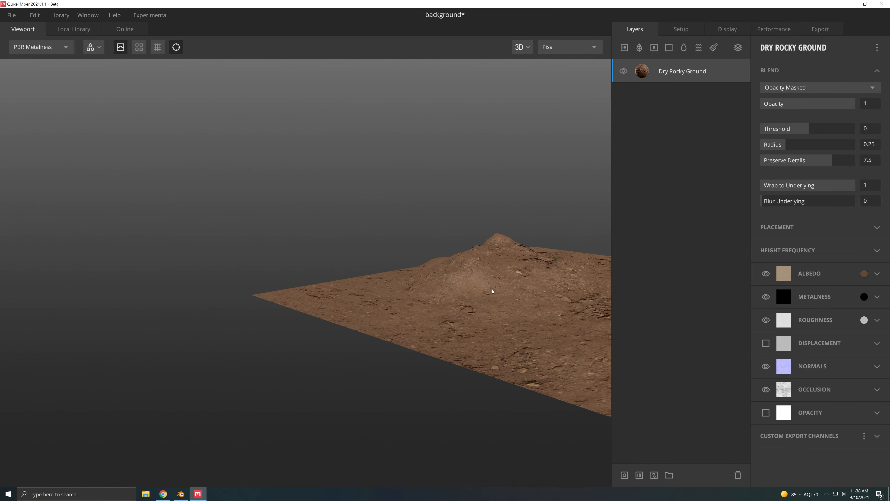
{"action": "middle_click_drag", "start_coordinate": [526, 317], "coordinate": [339, 345]}
{"action": "scroll", "coordinate": [339, 344], "scroll_direction": "down", "scroll_amount": 4}
{"action": "left_click_drag", "start_coordinate": [339, 345], "coordinate": [291, 373]}
{"action": "scroll", "coordinate": [263, 334], "scroll_direction": "up", "scroll_amount": 5}
{"action": "scroll", "coordinate": [262, 333], "scroll_direction": "down", "scroll_amount": 5}
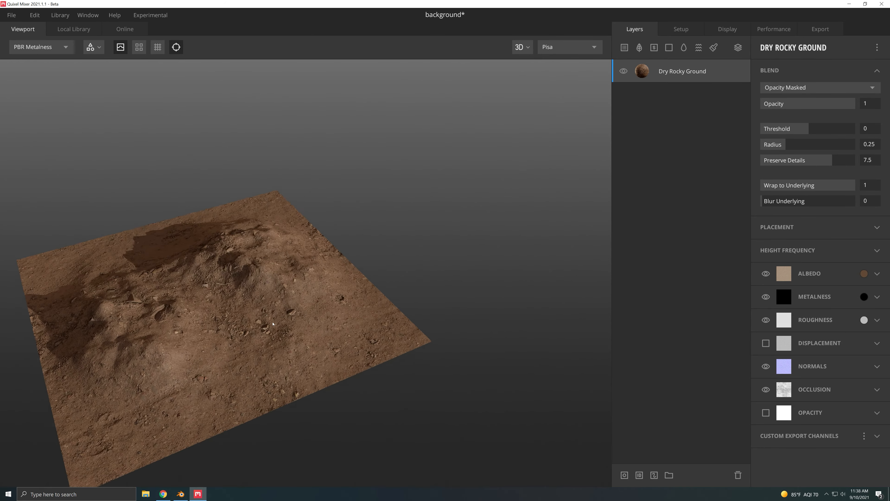
Step: Examine the Dry Rocky Ground surface without displacement on the mesh, up close and from several angles
{"action": "middle_click_drag", "start_coordinate": [280, 326], "coordinate": [356, 335]}
{"action": "scroll", "coordinate": [359, 332], "scroll_direction": "up", "scroll_amount": 5}
{"action": "left_click_drag", "start_coordinate": [359, 332], "coordinate": [344, 380]}
{"action": "scroll", "coordinate": [343, 386], "scroll_direction": "down", "scroll_amount": 5}
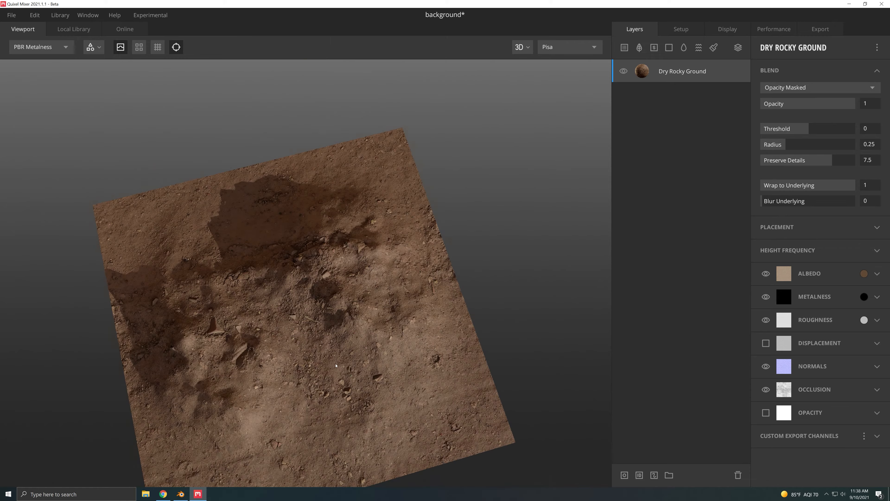
{"action": "middle_click_drag", "start_coordinate": [342, 392], "coordinate": [405, 351]}
{"action": "left_click_drag", "start_coordinate": [405, 350], "coordinate": [406, 302]}
{"action": "scroll", "coordinate": [389, 290], "scroll_direction": "up", "scroll_amount": 3}
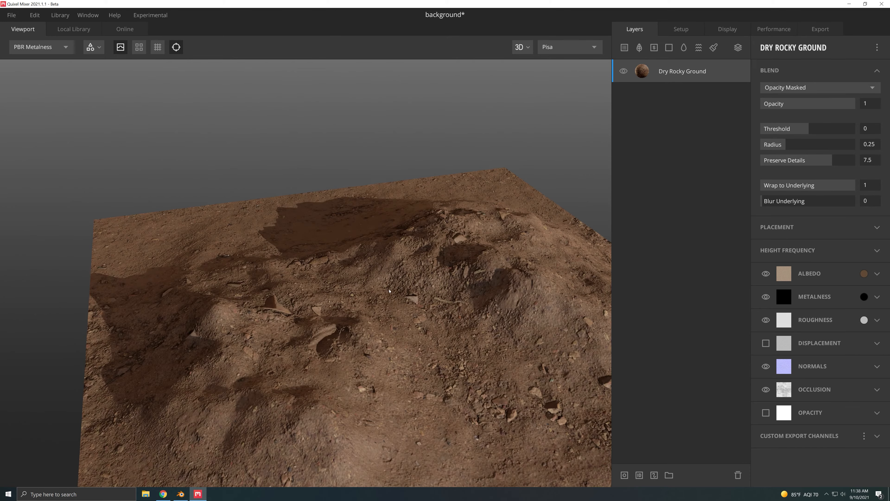
Step: Browse the online ground and rock surfaces and download Canyon Sandstone Rock
{"action": "left_click", "coordinate": [121, 29]}
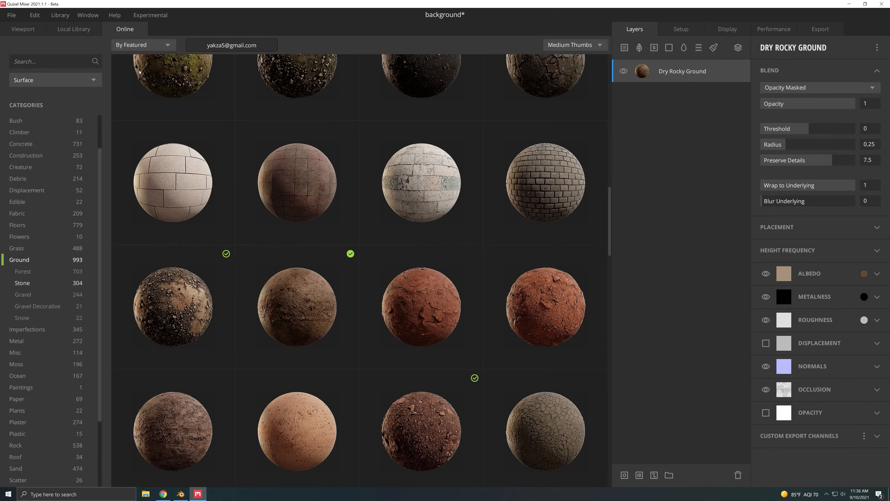
{"action": "scroll", "coordinate": [380, 299], "scroll_direction": "down", "scroll_amount": 5}
{"action": "scroll", "coordinate": [380, 298], "scroll_direction": "down", "scroll_amount": 2}
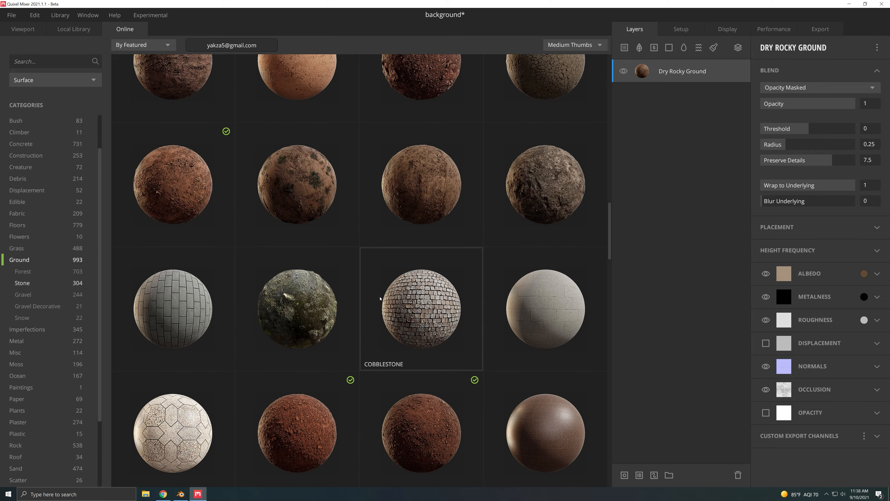
{"action": "scroll", "coordinate": [380, 298], "scroll_direction": "down", "scroll_amount": 10}
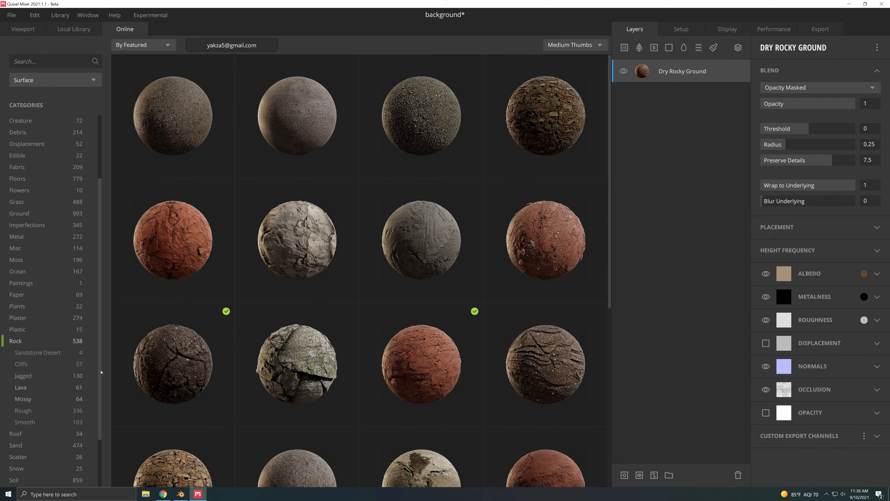
{"action": "scroll", "coordinate": [382, 218], "scroll_direction": "down", "scroll_amount": 5}
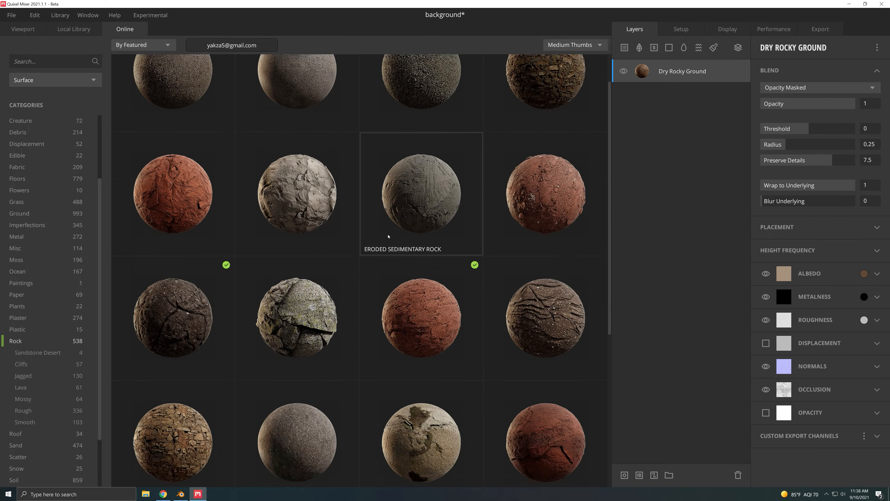
{"action": "scroll", "coordinate": [360, 299], "scroll_direction": "down", "scroll_amount": 2}
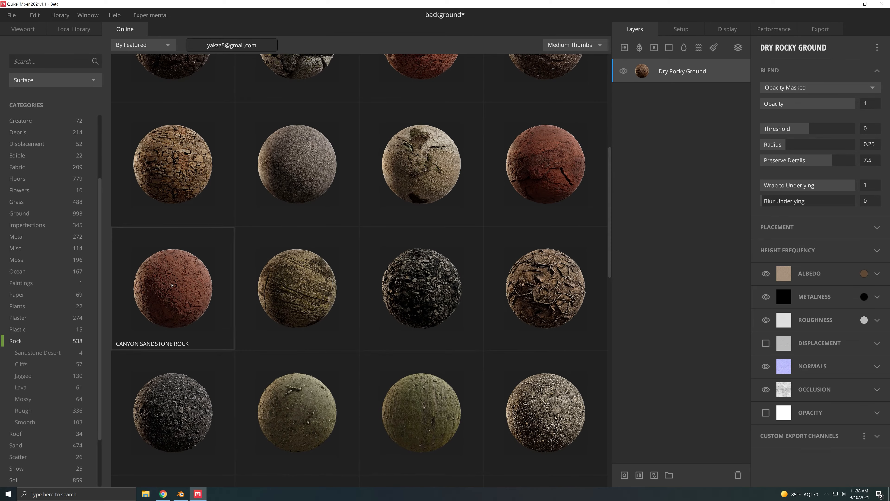
{"action": "scroll", "coordinate": [371, 297], "scroll_direction": "down", "scroll_amount": 4}
{"action": "scroll", "coordinate": [370, 297], "scroll_direction": "down", "scroll_amount": 1}
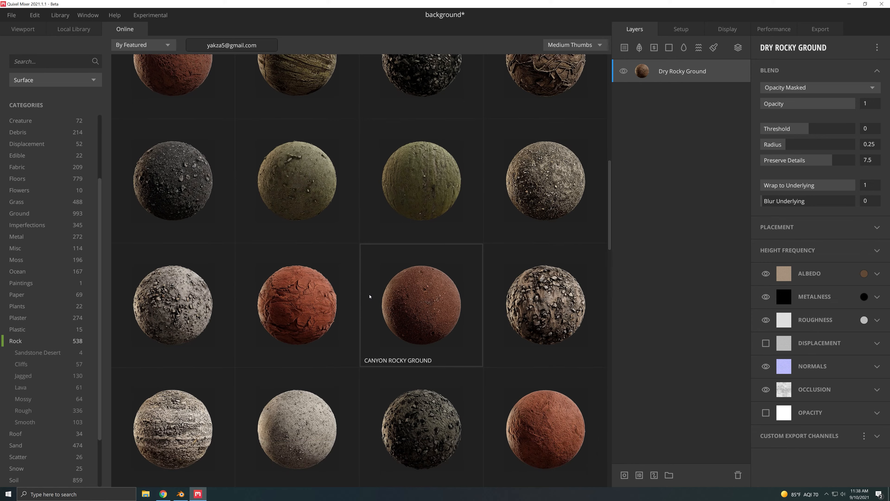
{"action": "left_click", "coordinate": [303, 308]}
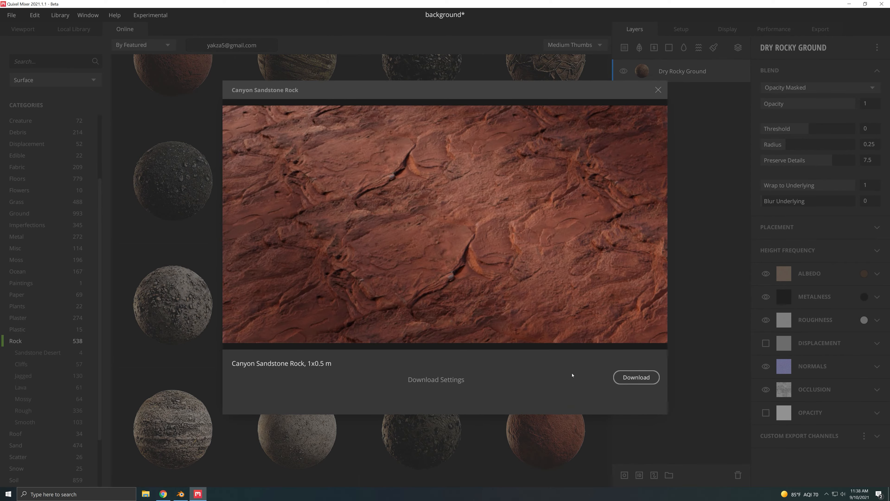
{"action": "left_click", "coordinate": [635, 377]}
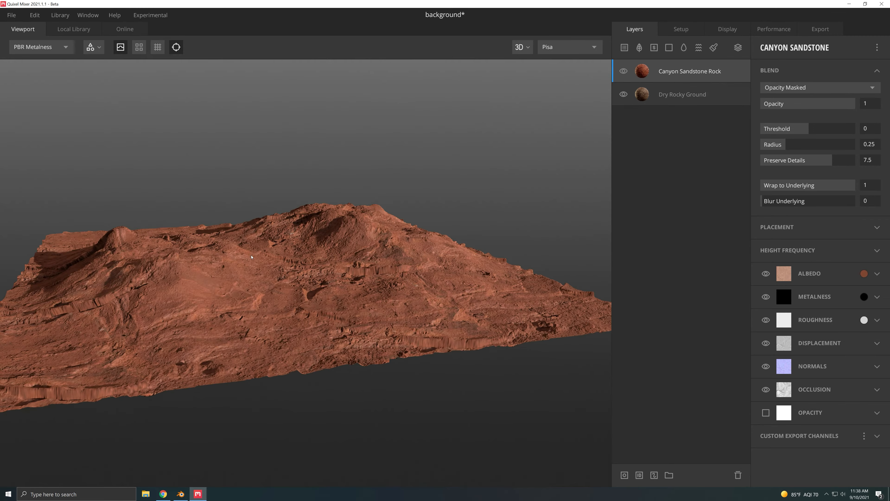
Step: Move the Dry Rocky Ground layer above Canyon Sandstone Rock and hide it to inspect the sandstone
{"action": "left_click_drag", "start_coordinate": [281, 274], "coordinate": [249, 270], "text": "alt"}
{"action": "scroll", "coordinate": [281, 267], "scroll_direction": "up", "scroll_amount": 3}
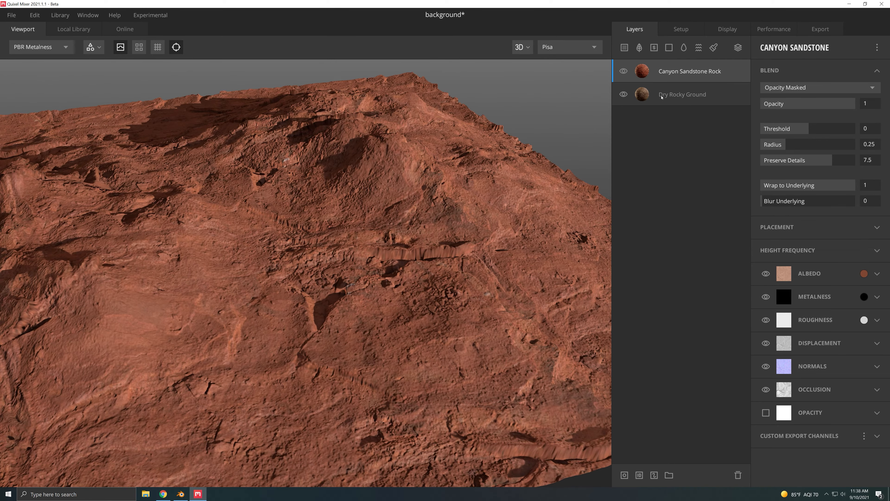
{"action": "left_click_drag", "start_coordinate": [673, 99], "coordinate": [652, 70]}
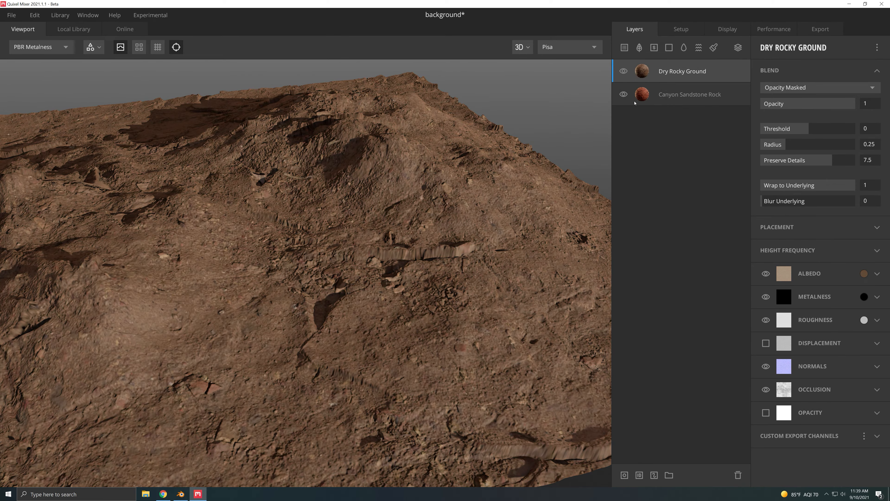
{"action": "left_click", "coordinate": [624, 72]}
{"action": "left_click_drag", "start_coordinate": [245, 309], "coordinate": [298, 275], "text": "alt"}
{"action": "scroll", "coordinate": [343, 273], "scroll_direction": "down", "scroll_amount": 5}
Step: Turn off the Displacement channel of the Canyon Sandstone Rock layer
{"action": "left_click", "coordinate": [686, 96]}
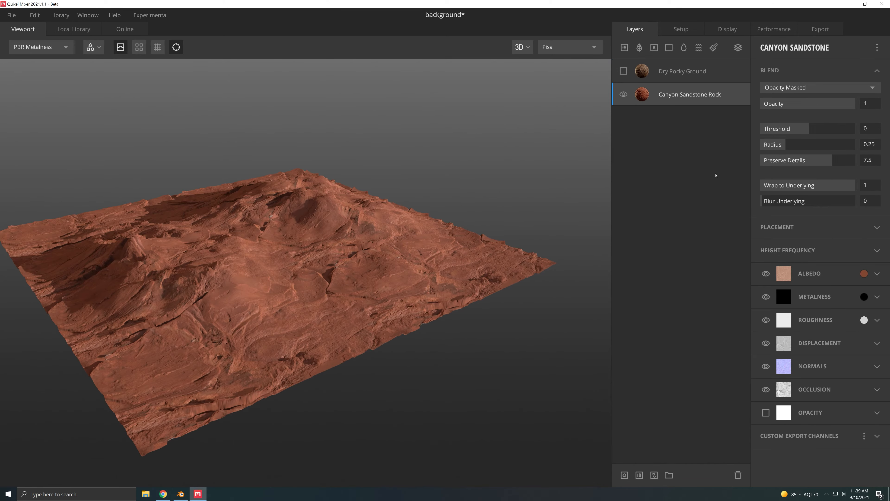
{"action": "left_click", "coordinate": [766, 343]}
{"action": "left_click_drag", "start_coordinate": [344, 308], "coordinate": [373, 325], "text": "alt"}
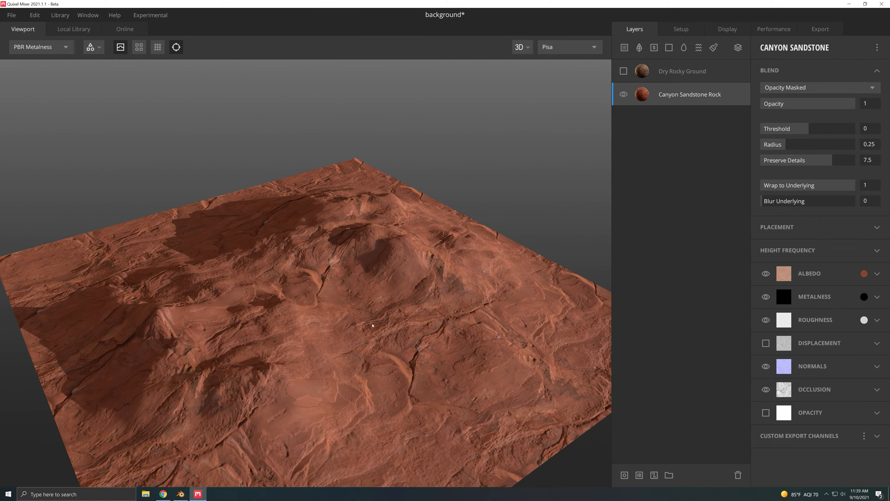
Step: Change the placement of the Canyon Sandstone Rock layer from Box Projection to Tiling
{"action": "left_click", "coordinate": [806, 227]}
{"action": "left_click", "coordinate": [809, 244]}
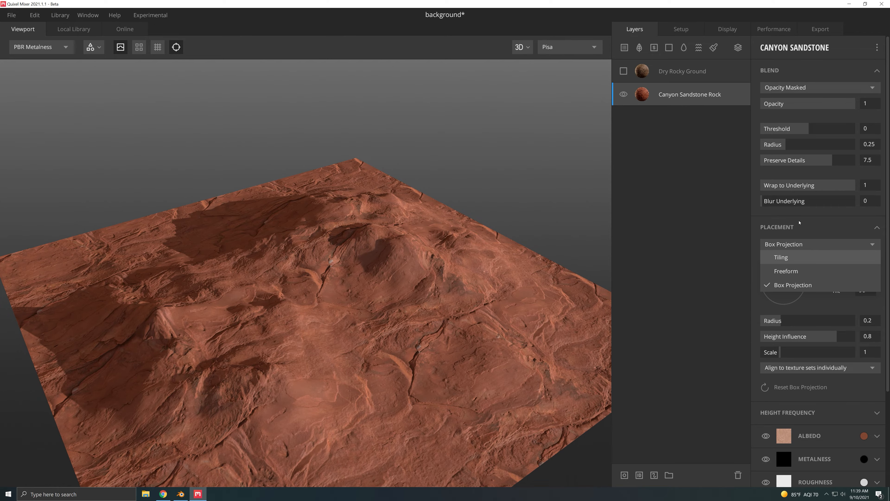
{"action": "left_click", "coordinate": [555, 172]}
{"action": "mouse_move", "coordinate": [575, 256]}
{"action": "left_mouse_down"}
{"action": "mouse_move", "coordinate": [531, 217]}
{"action": "mouse_move", "coordinate": [550, 247]}
{"action": "mouse_move", "coordinate": [569, 251]}
{"action": "left_mouse_up"}
{"action": "left_click", "coordinate": [805, 245]}
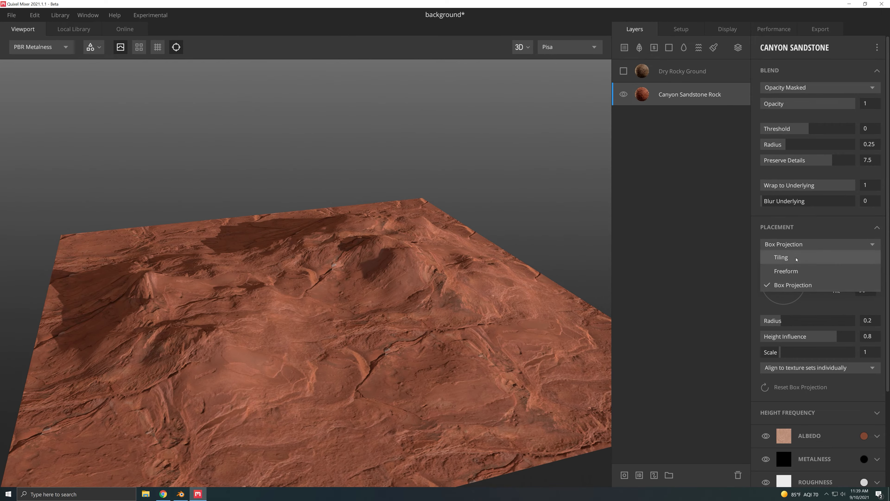
{"action": "left_click", "coordinate": [797, 257]}
{"action": "scroll", "coordinate": [403, 247], "scroll_direction": "down", "scroll_amount": 5}
{"action": "mouse_move", "coordinate": [404, 246]}
{"action": "left_mouse_down"}
{"action": "mouse_move", "coordinate": [397, 299]}
{"action": "mouse_move", "coordinate": [411, 253]}
{"action": "left_mouse_up"}
{"action": "scroll", "coordinate": [397, 299], "scroll_direction": "up", "scroll_amount": 5}
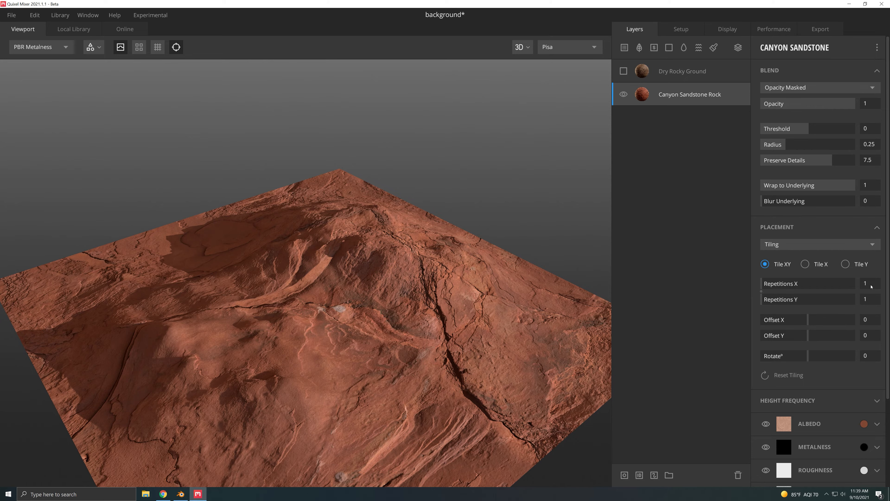
Step: Set the Canyon Sandstone Rock tiling repetitions to 2 in both X and Y
{"action": "type", "text": "2"}
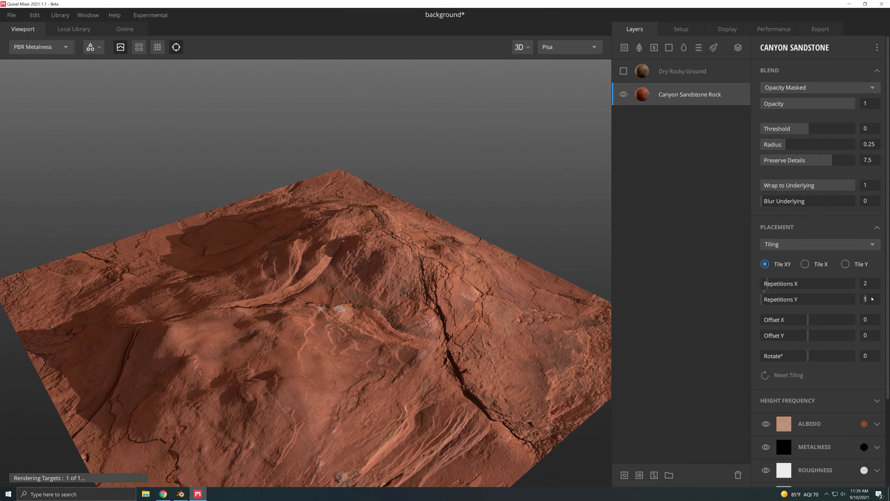
{"action": "left_click", "coordinate": [872, 299]}
{"action": "type", "text": "2"}
{"action": "key", "text": "Return"}
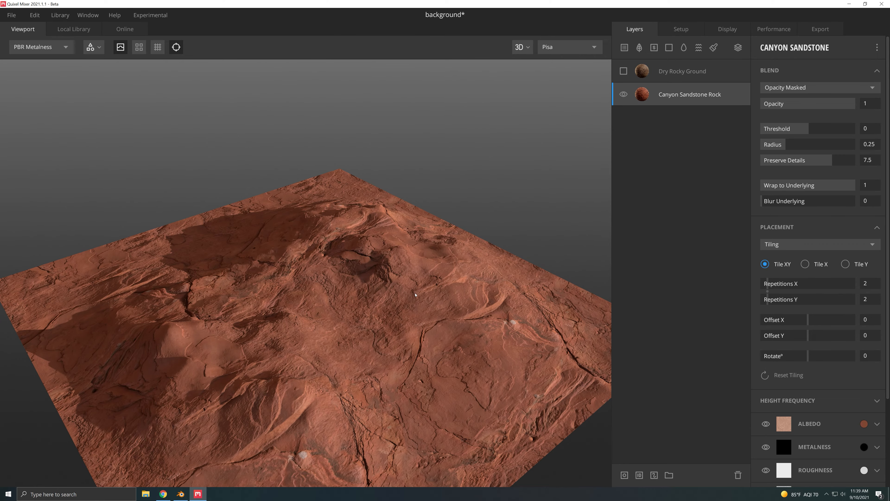
{"action": "left_click_drag", "start_coordinate": [498, 295], "coordinate": [462, 286]}
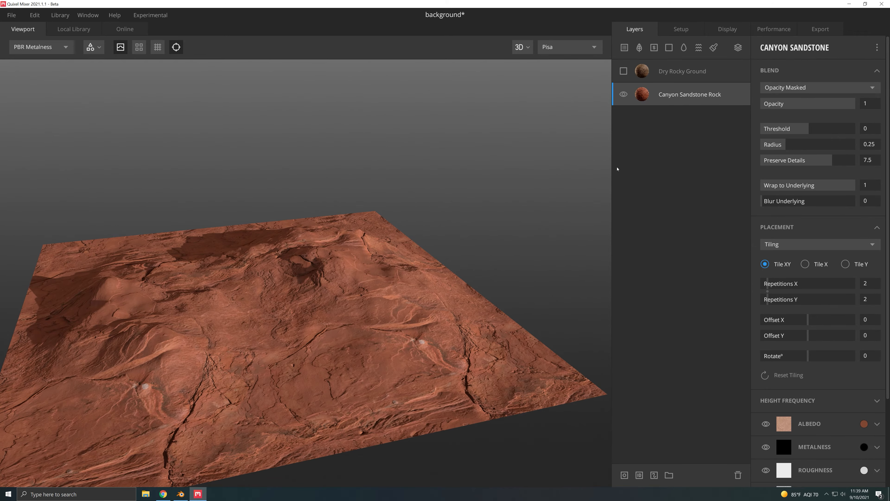
Step: Show the Dry Rocky Ground layer again, set its placement to Tiling, and inspect the blended mesh from several angles
{"action": "left_click", "coordinate": [624, 71]}
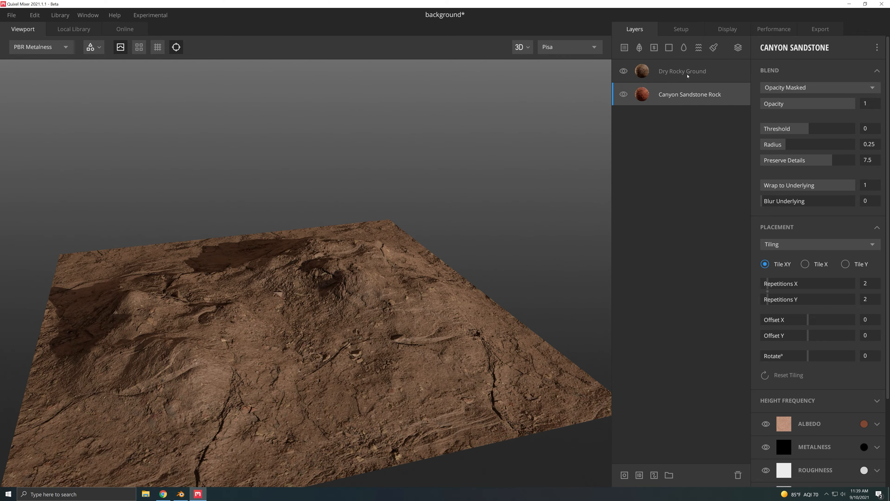
{"action": "left_click", "coordinate": [687, 73]}
{"action": "left_click", "coordinate": [791, 245]}
{"action": "left_click", "coordinate": [821, 262]}
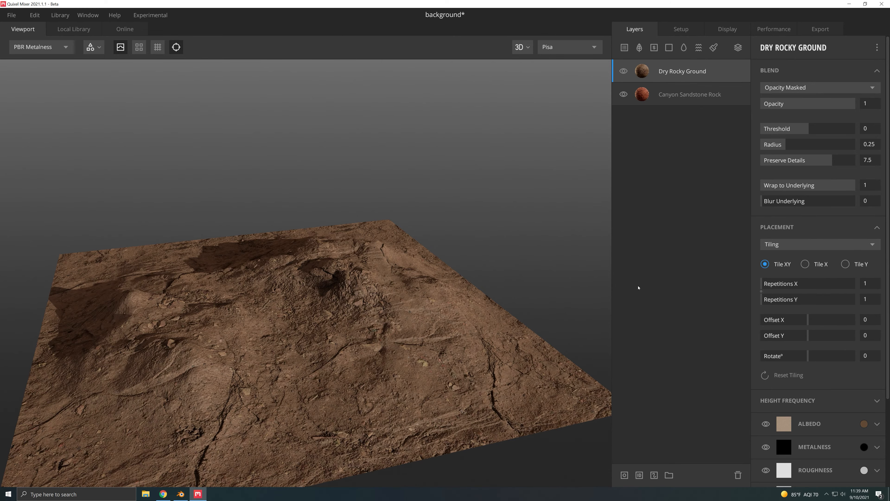
{"action": "left_click_drag", "start_coordinate": [246, 288], "coordinate": [296, 311]}
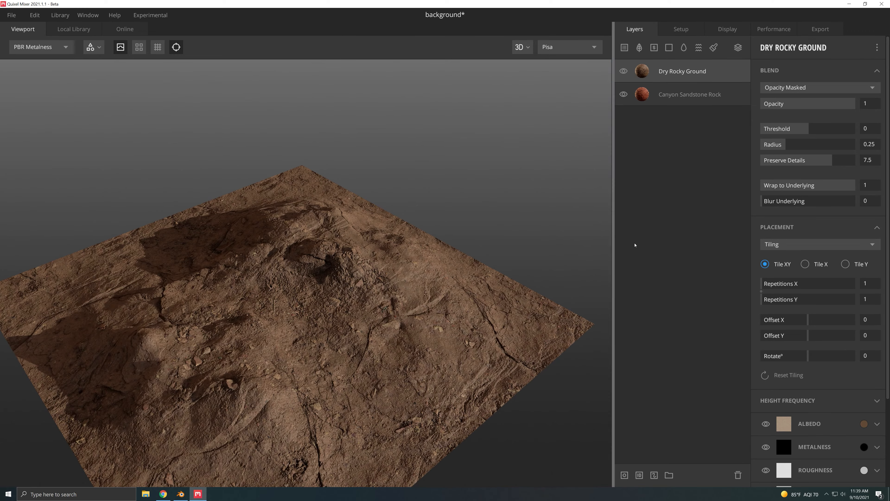
{"action": "left_click_drag", "start_coordinate": [611, 294], "coordinate": [433, 303]}
{"action": "left_click_drag", "start_coordinate": [465, 226], "coordinate": [342, 294]}
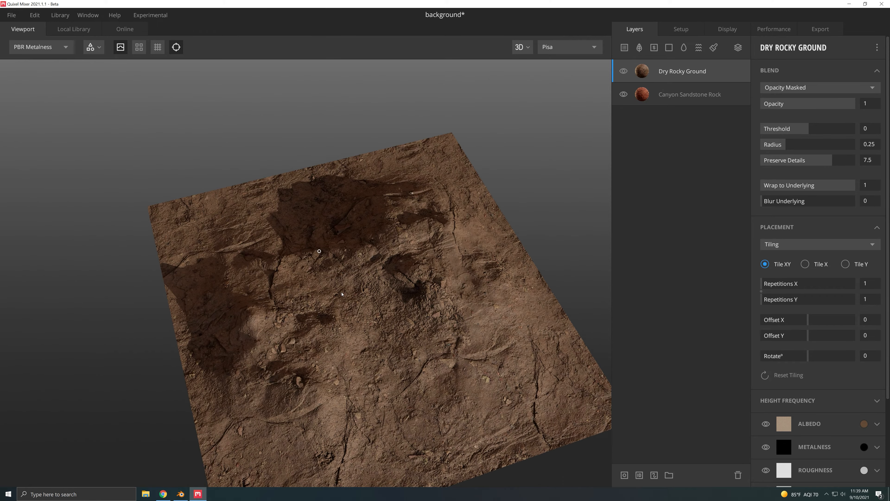
{"action": "left_click_drag", "start_coordinate": [405, 294], "coordinate": [416, 225]}
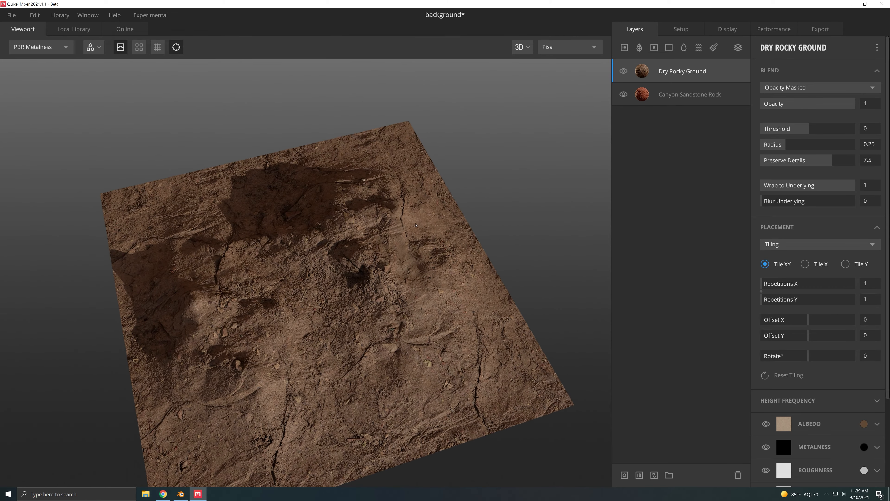
Step: Add a mask stack to the Dry Rocky Ground layer with a Curvature component
{"action": "left_click", "coordinate": [680, 98]}
{"action": "left_click", "coordinate": [654, 72]}
{"action": "left_click", "coordinate": [625, 474]}
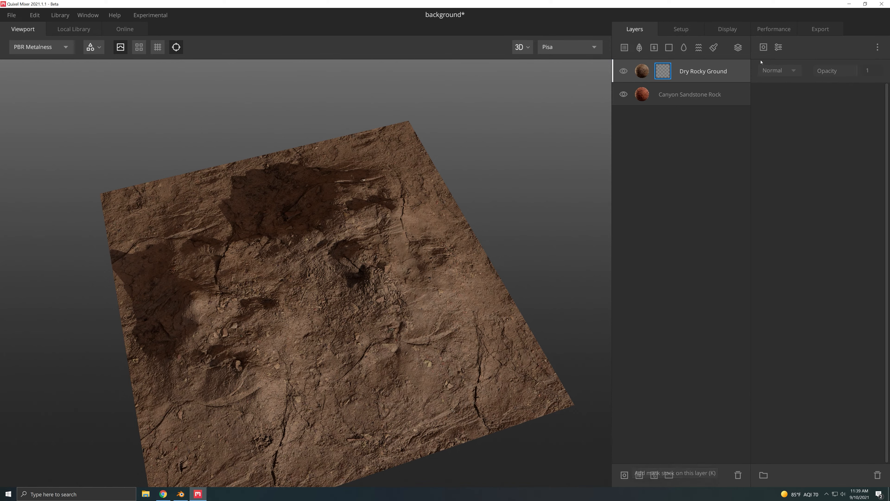
{"action": "left_click", "coordinate": [764, 48]}
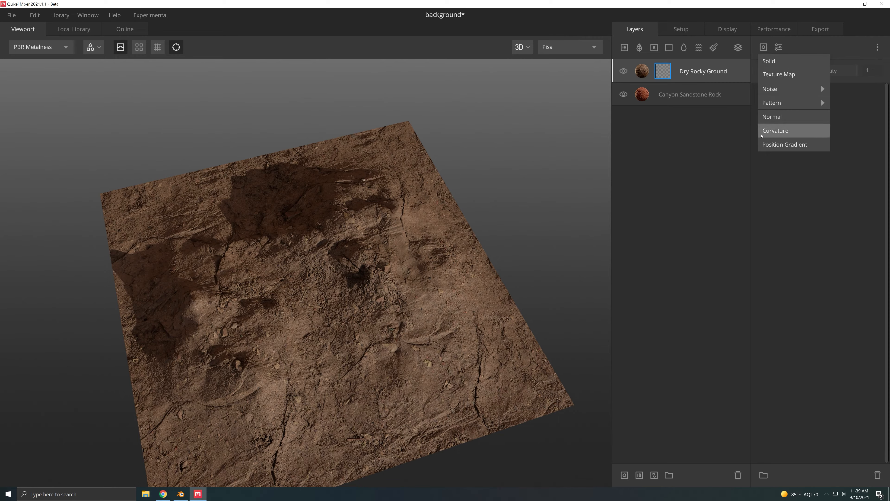
{"action": "left_click", "coordinate": [781, 132]}
Step: Display the layer mask in the viewport and examine the curvature pattern across the mesh
{"action": "left_click_drag", "start_coordinate": [554, 247], "coordinate": [472, 229]}
{"action": "key", "text": "q"}
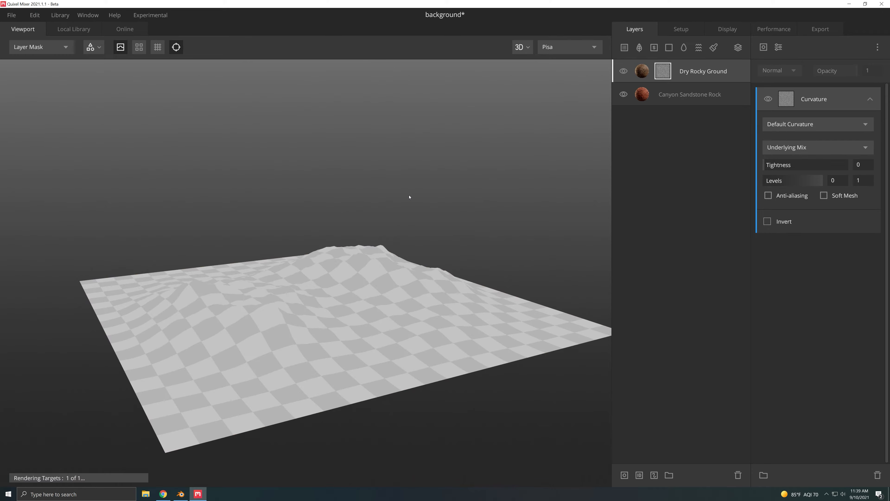
{"action": "left_click_drag", "start_coordinate": [334, 295], "coordinate": [393, 325]}
{"action": "scroll", "coordinate": [317, 338], "scroll_direction": "up", "scroll_amount": 3}
{"action": "scroll", "coordinate": [300, 316], "scroll_direction": "down", "scroll_amount": 4}
{"action": "left_click_drag", "start_coordinate": [300, 315], "coordinate": [351, 314]}
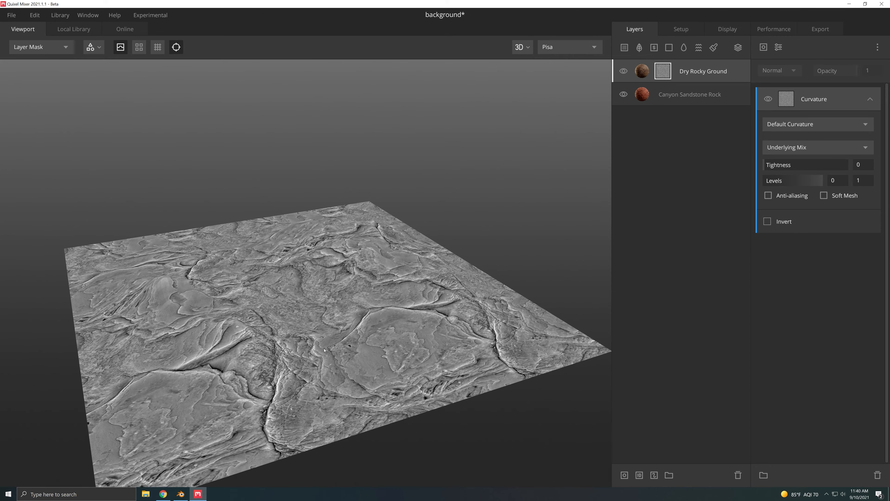
{"action": "scroll", "coordinate": [350, 314], "scroll_direction": "up", "scroll_amount": 4}
Step: Try Edges Only for the Curvature mask, and settle on Cavities Only
{"action": "left_click", "coordinate": [795, 124]}
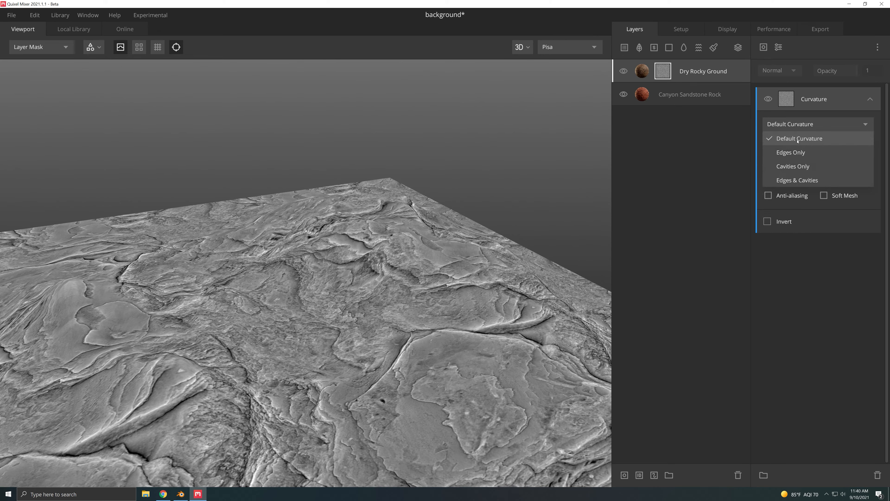
{"action": "left_click", "coordinate": [794, 153]}
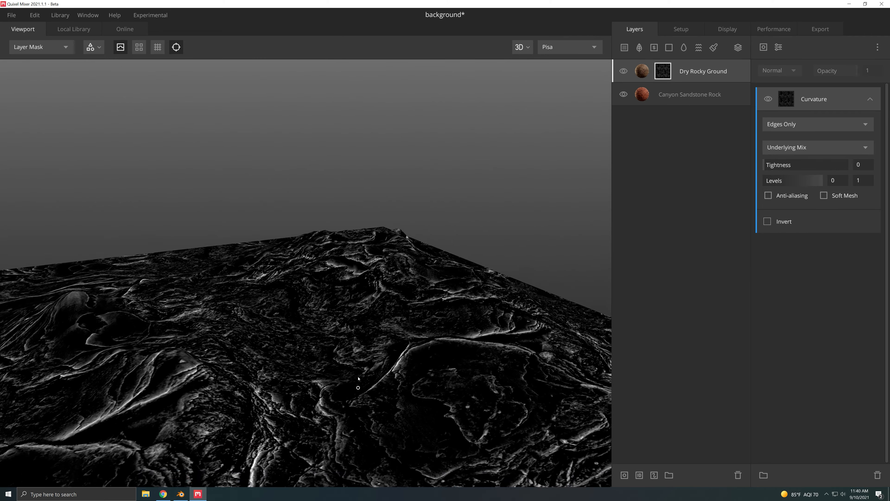
{"action": "left_click", "coordinate": [818, 125]}
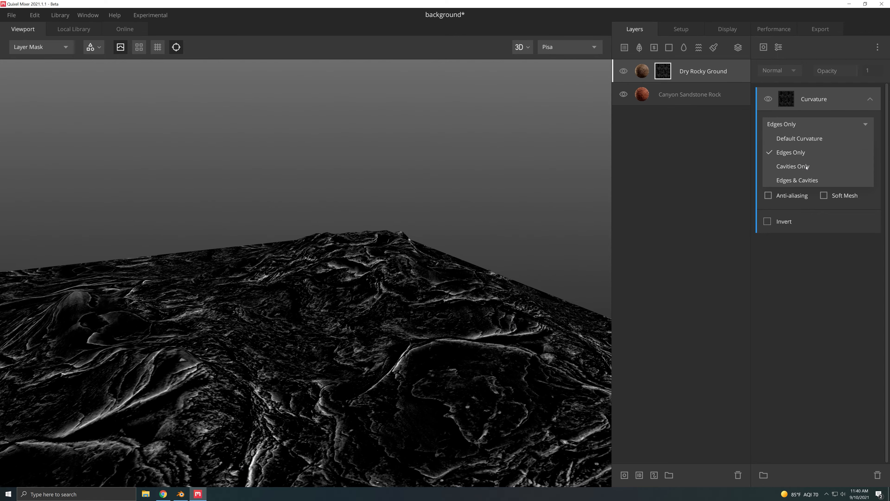
{"action": "left_click", "coordinate": [787, 166]}
Step: Lower the upper level of the Curvature mask to 0.627 and return the viewport to the PBR Metalness view
{"action": "scroll", "coordinate": [374, 333], "scroll_direction": "down", "scroll_amount": 3}
{"action": "scroll", "coordinate": [549, 227], "scroll_direction": "up", "scroll_amount": 4}
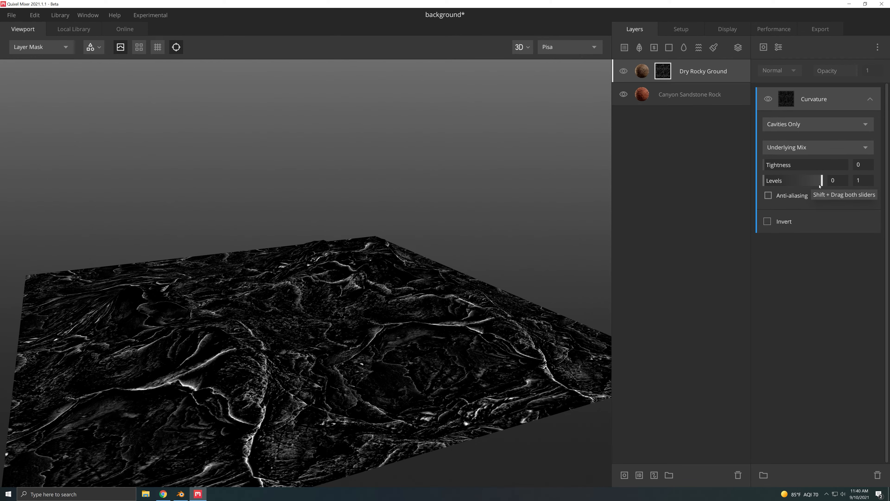
{"action": "left_click_drag", "start_coordinate": [821, 180], "coordinate": [761, 189]}
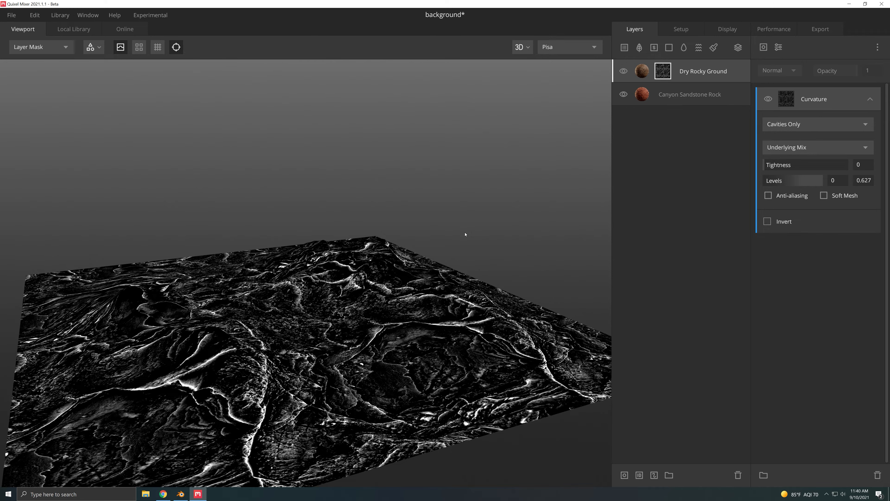
{"action": "key", "text": "m"}
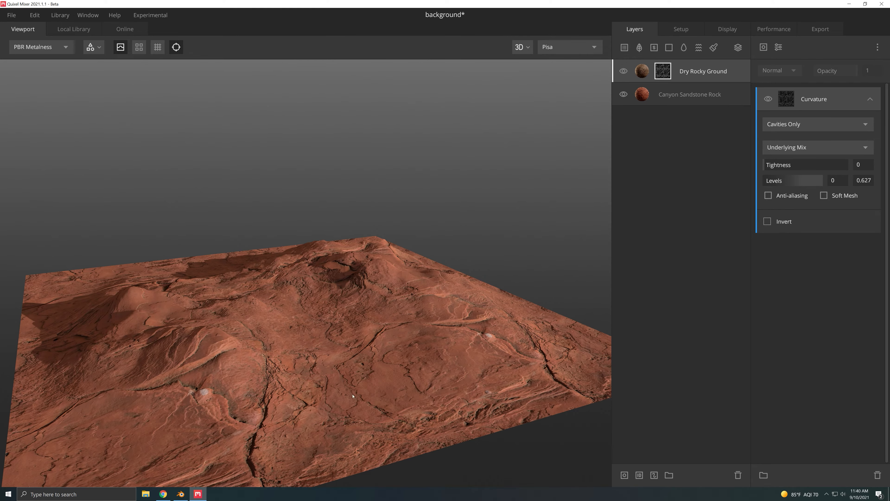
Step: Examine how the curvature-masked Dry Rocky Ground layer blends into the sandstone across the terrain, up close and from several angles
{"action": "left_click_drag", "start_coordinate": [352, 395], "coordinate": [408, 395]}
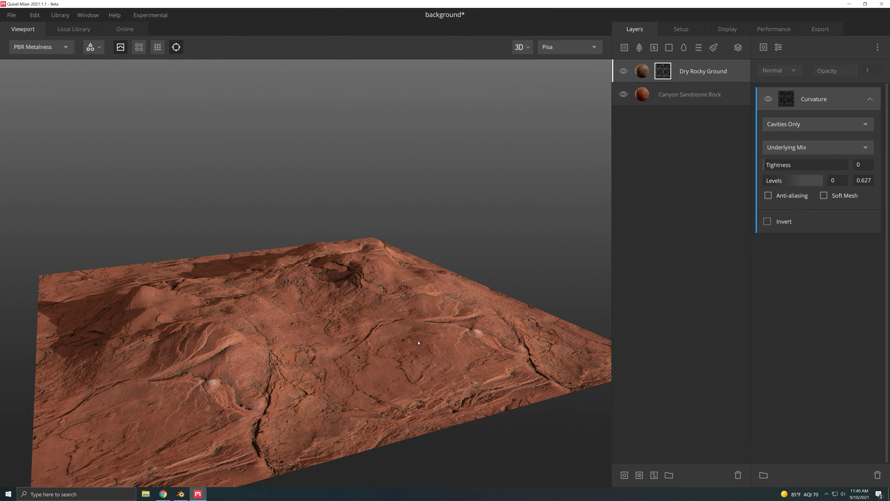
{"action": "left_click_drag", "start_coordinate": [418, 343], "coordinate": [391, 340]}
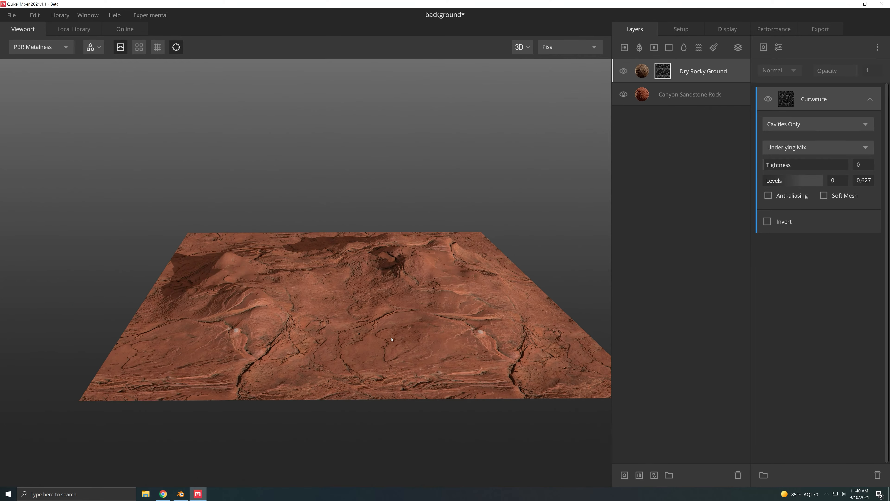
{"action": "middle_click_drag", "start_coordinate": [392, 339], "coordinate": [408, 365]}
{"action": "scroll", "coordinate": [408, 364], "scroll_direction": "up", "scroll_amount": 3}
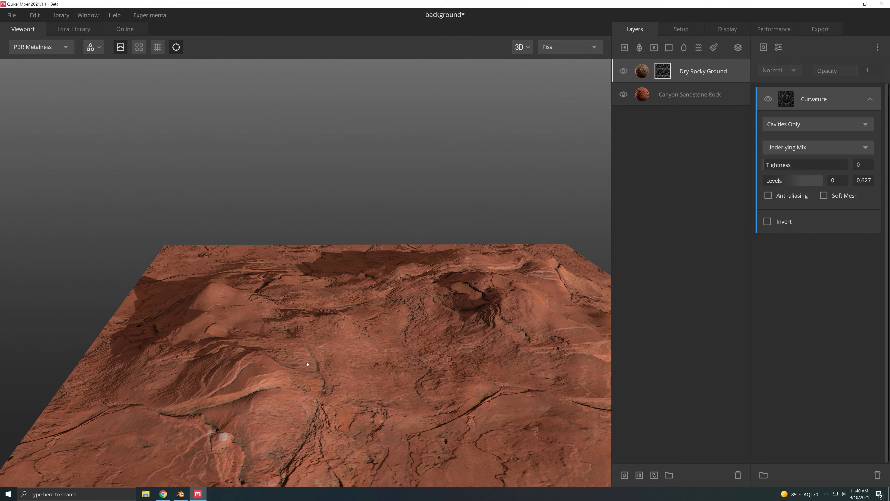
{"action": "left_click", "coordinate": [630, 71]}
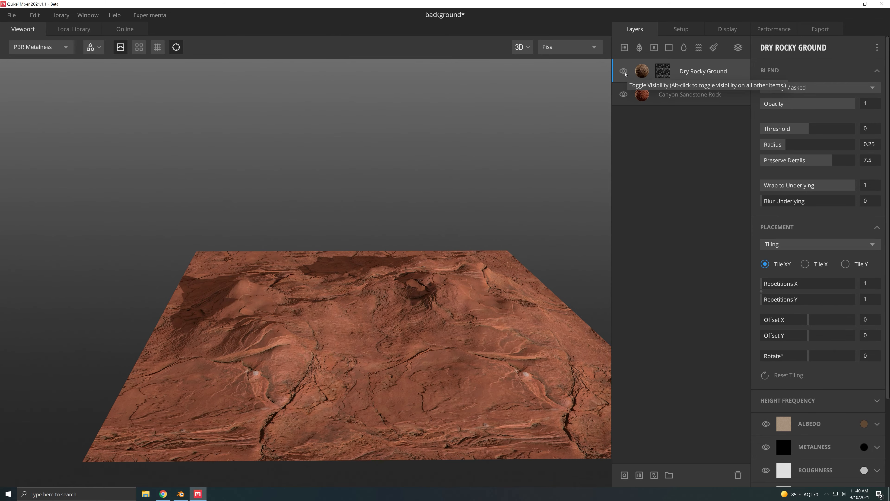
{"action": "scroll", "coordinate": [332, 395], "scroll_direction": "up", "scroll_amount": 2}
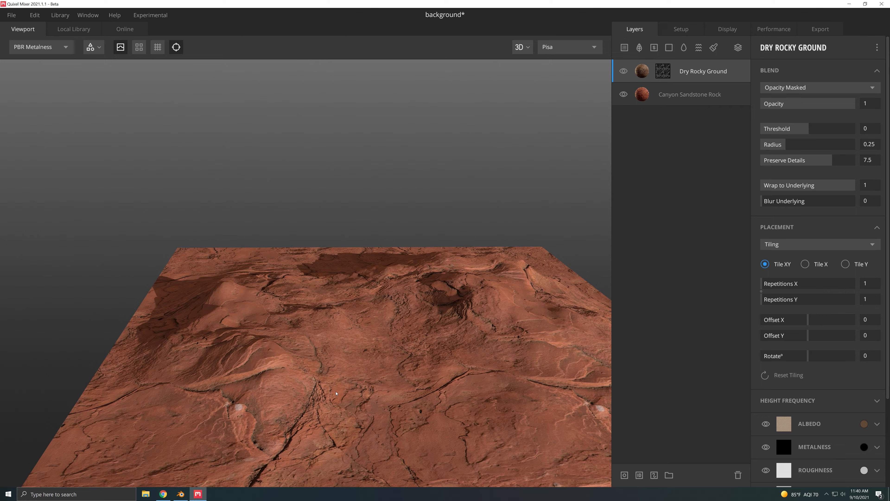
{"action": "scroll", "coordinate": [365, 339], "scroll_direction": "down", "scroll_amount": 3}
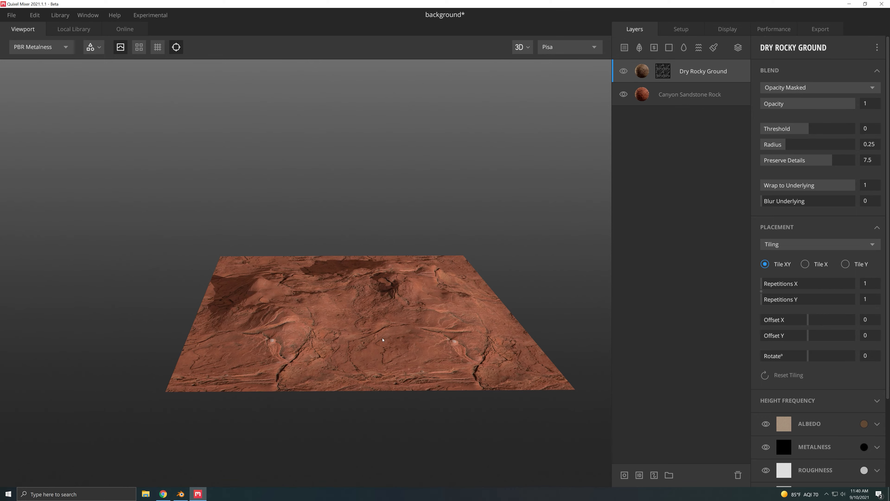
{"action": "mouse_move", "coordinate": [383, 340]}
{"action": "left_mouse_down"}
{"action": "mouse_move", "coordinate": [370, 325]}
{"action": "mouse_move", "coordinate": [380, 349]}
{"action": "left_mouse_up"}
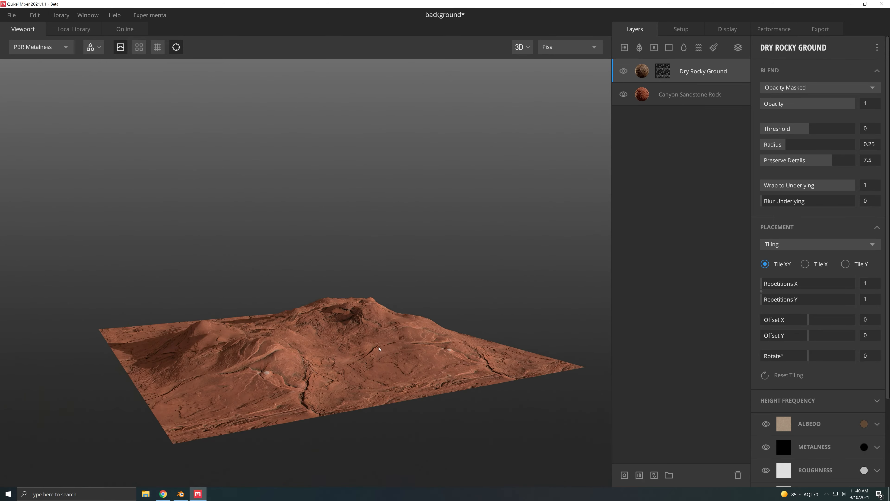
{"action": "left_click_drag", "start_coordinate": [369, 382], "coordinate": [274, 378]}
{"action": "scroll", "coordinate": [339, 382], "scroll_direction": "up", "scroll_amount": 3}
{"action": "scroll", "coordinate": [301, 382], "scroll_direction": "down", "scroll_amount": 3}
{"action": "middle_click_drag", "start_coordinate": [274, 377], "coordinate": [413, 371]}
{"action": "scroll", "coordinate": [400, 359], "scroll_direction": "up", "scroll_amount": 3}
{"action": "scroll", "coordinate": [398, 358], "scroll_direction": "down", "scroll_amount": 3}
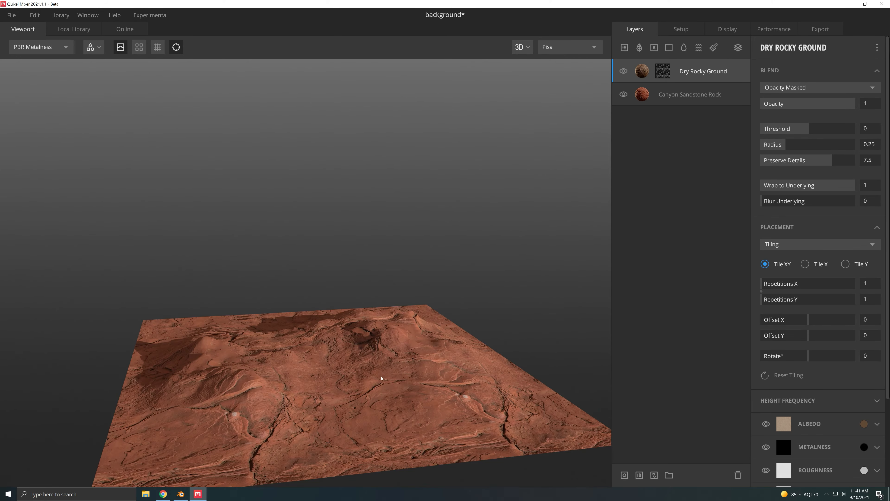
{"action": "scroll", "coordinate": [350, 389], "scroll_direction": "up", "scroll_amount": 2}
{"action": "left_click_drag", "start_coordinate": [337, 404], "coordinate": [368, 393]}
{"action": "scroll", "coordinate": [370, 382], "scroll_direction": "down", "scroll_amount": 3}
{"action": "scroll", "coordinate": [371, 382], "scroll_direction": "up", "scroll_amount": 2}
{"action": "middle_click_drag", "start_coordinate": [369, 393], "coordinate": [352, 359]}
{"action": "scroll", "coordinate": [352, 359], "scroll_direction": "down", "scroll_amount": 3}
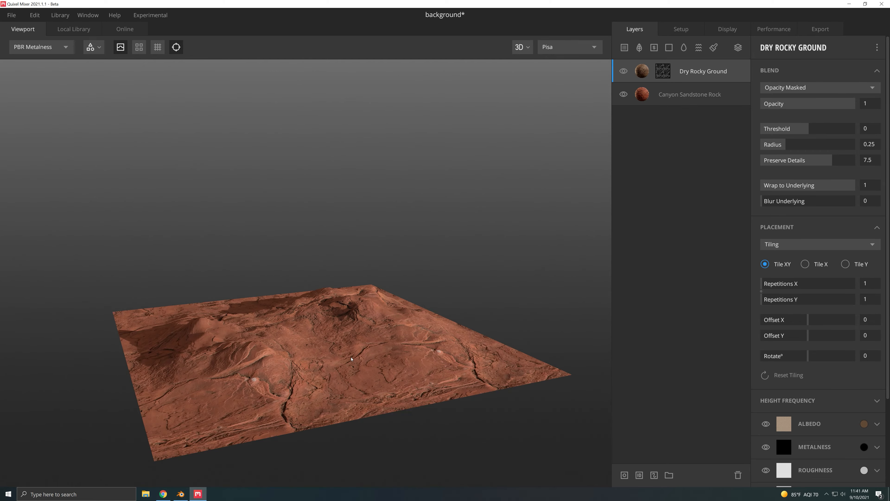
{"action": "scroll", "coordinate": [352, 359], "scroll_direction": "up", "scroll_amount": 3}
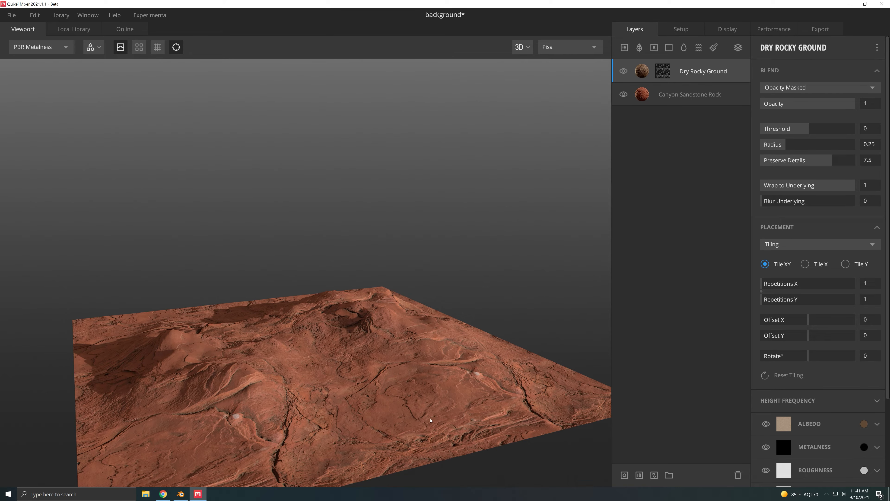
Step: Bring up the export settings for the background mix and set the texture resolution to 2048 px
{"action": "left_click", "coordinate": [813, 32]}
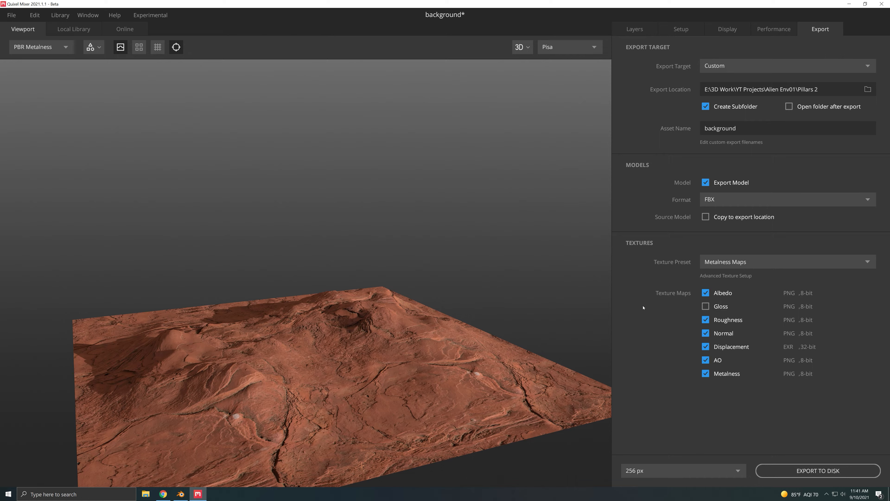
{"action": "left_click", "coordinate": [642, 472]}
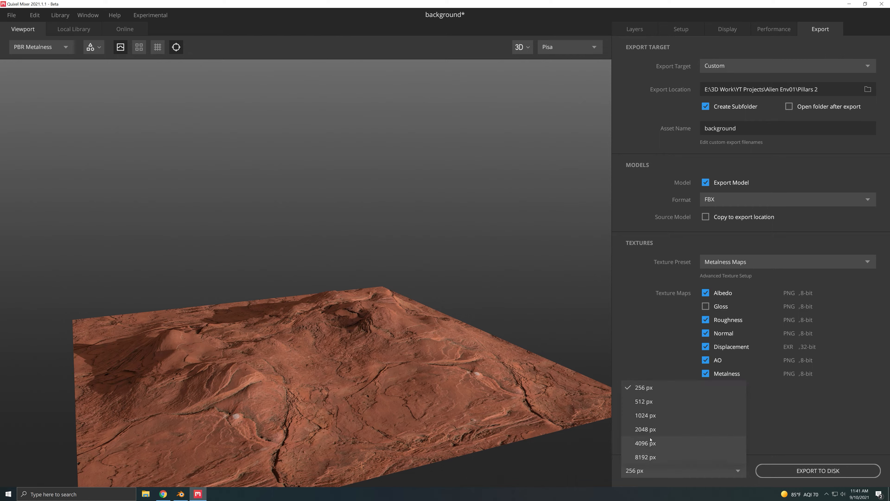
{"action": "left_click", "coordinate": [646, 429]}
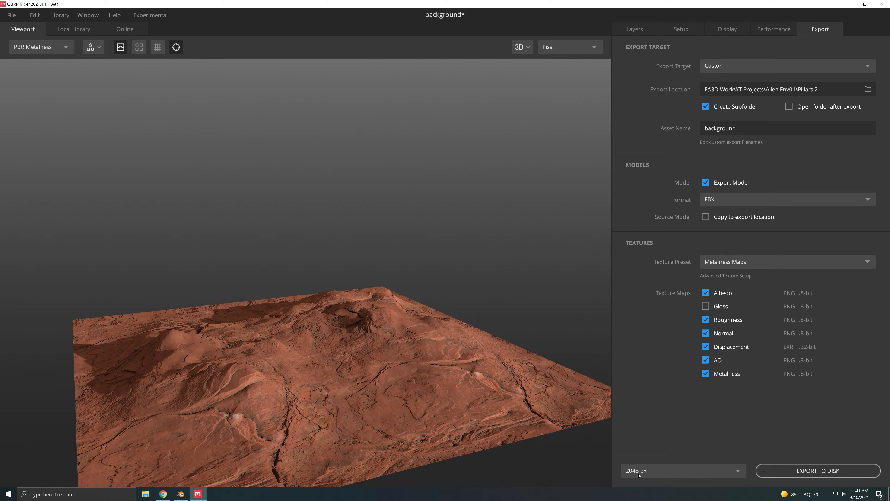
{"action": "left_click", "coordinate": [647, 475]}
{"action": "left_click", "coordinate": [642, 392]}
{"action": "left_click", "coordinate": [641, 472]}
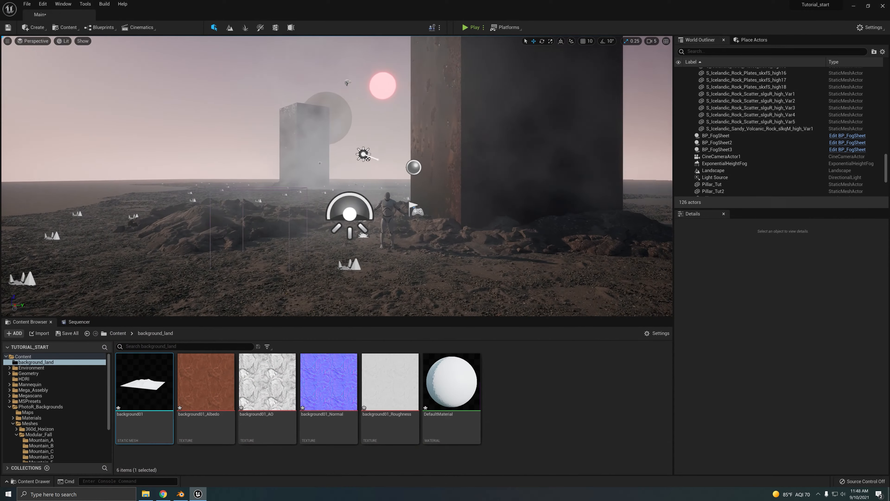
{"action": "right_click_drag", "start_coordinate": [418, 251], "coordinate": [397, 229]}
{"action": "key", "text": "d"}
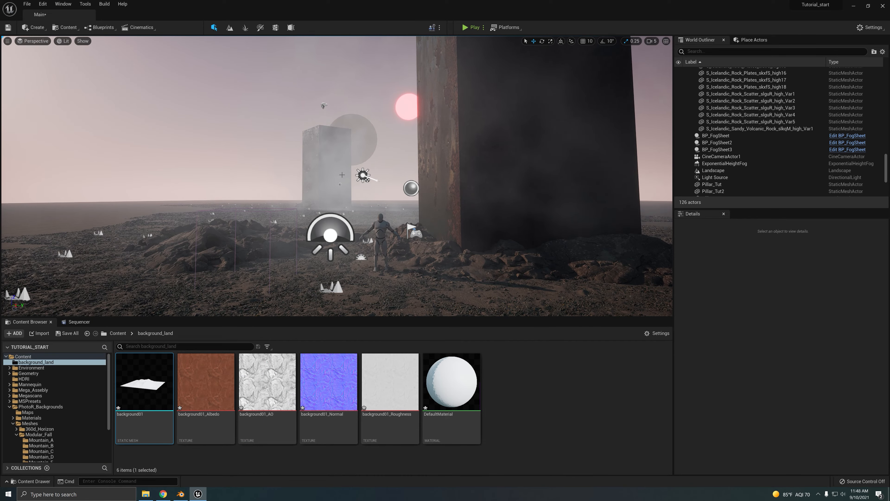
{"action": "scroll", "coordinate": [770, 136], "scroll_direction": "up", "scroll_amount": 10}
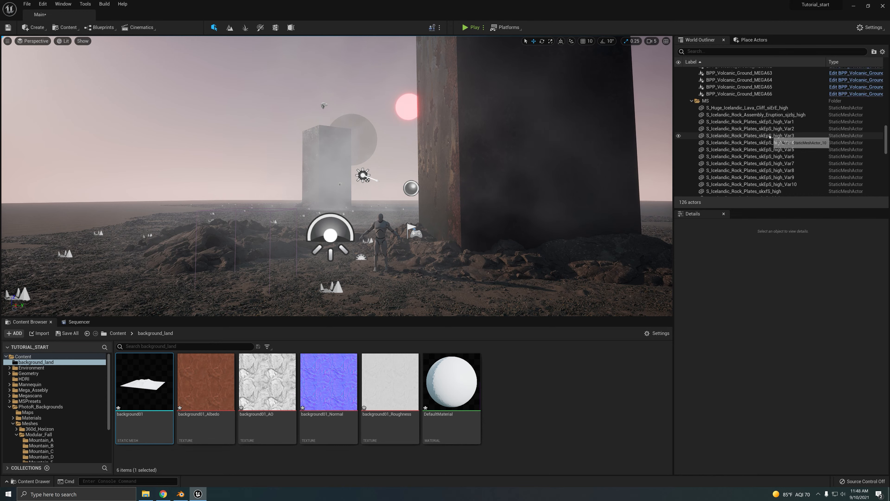
{"action": "scroll", "coordinate": [769, 136], "scroll_direction": "down", "scroll_amount": 3}
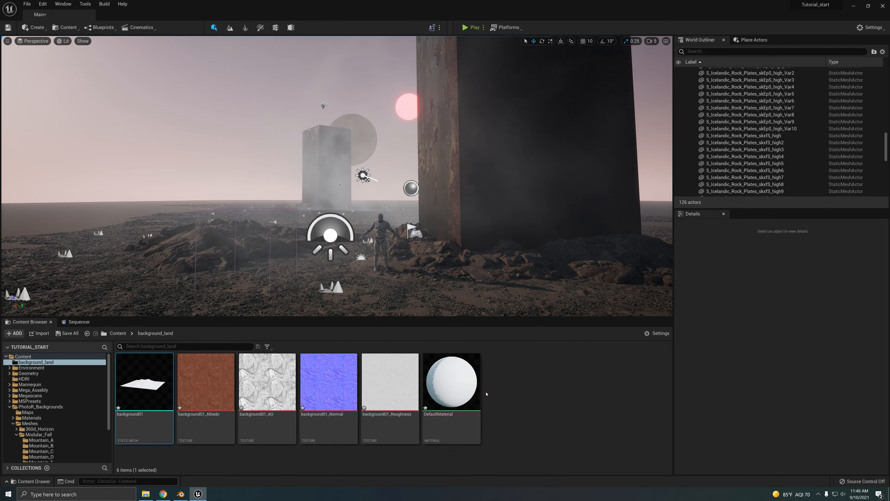
Step: Open DefaultMaterial from the background_land folder for editing and delete the Param color node feeding its Base Color
{"action": "double_click", "coordinate": [457, 383]}
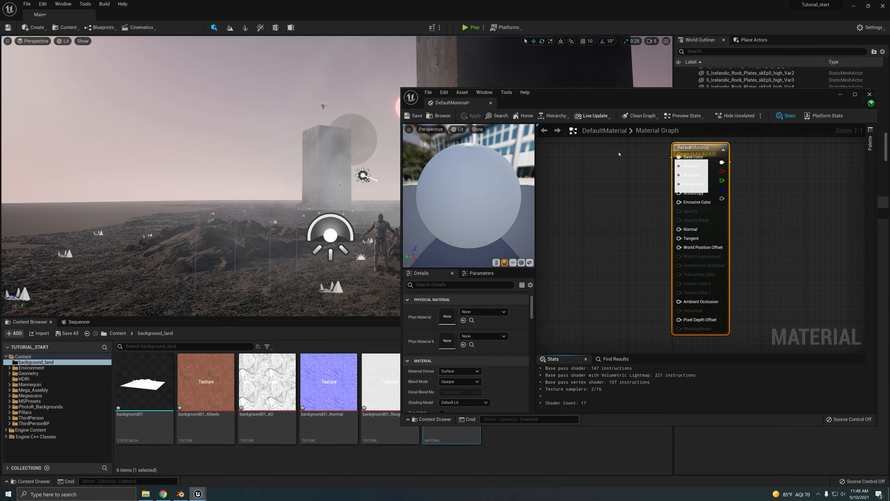
{"action": "left_click_drag", "start_coordinate": [698, 146], "coordinate": [764, 163]}
{"action": "left_click_drag", "start_coordinate": [711, 149], "coordinate": [660, 150]}
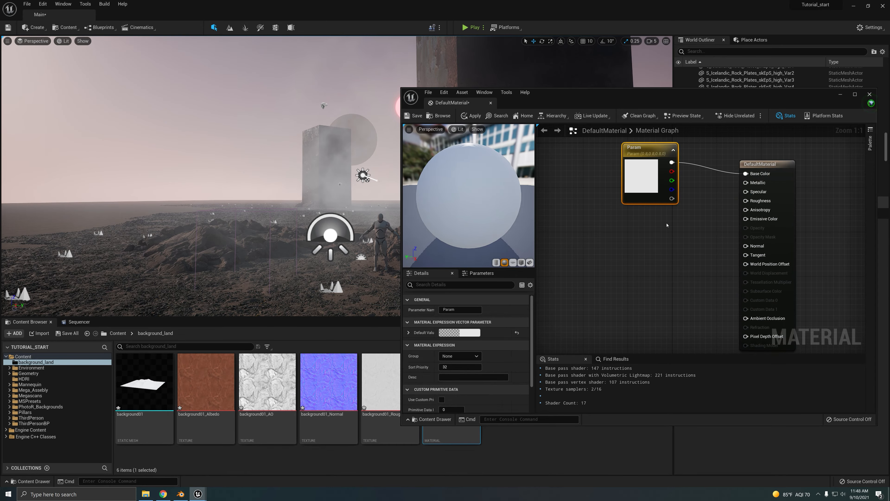
{"action": "left_click", "coordinate": [593, 188]}
{"action": "left_click", "coordinate": [638, 149]}
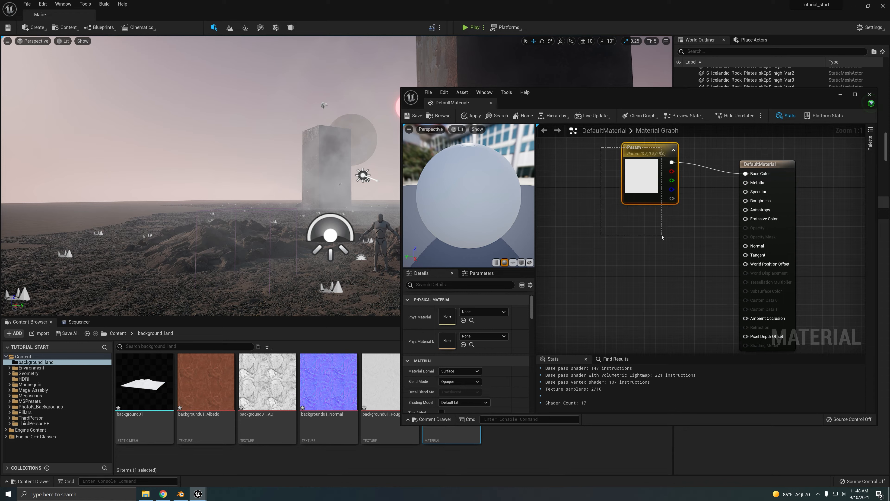
{"action": "key", "text": "Delete"}
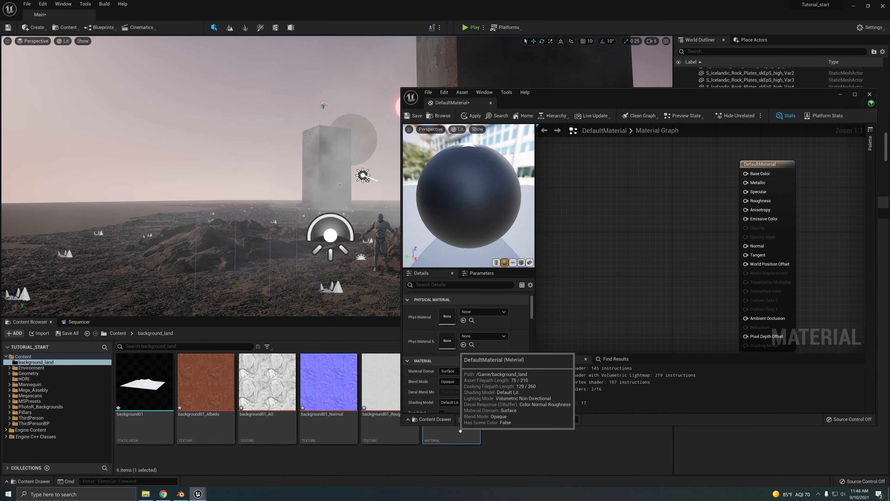
{"action": "left_click_drag", "start_coordinate": [760, 165], "coordinate": [705, 159]}
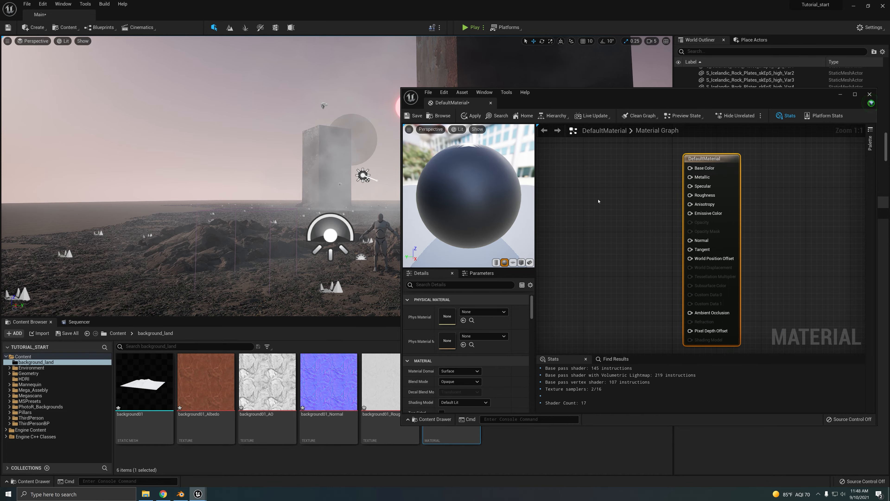
Step: Add the background01_Albedo and background01_AO textures to the material graph and connect them to Base Color and Ambient Occlusion
{"action": "left_click_drag", "start_coordinate": [206, 382], "coordinate": [598, 140]}
{"action": "right_click_drag", "start_coordinate": [616, 249], "coordinate": [638, 261]}
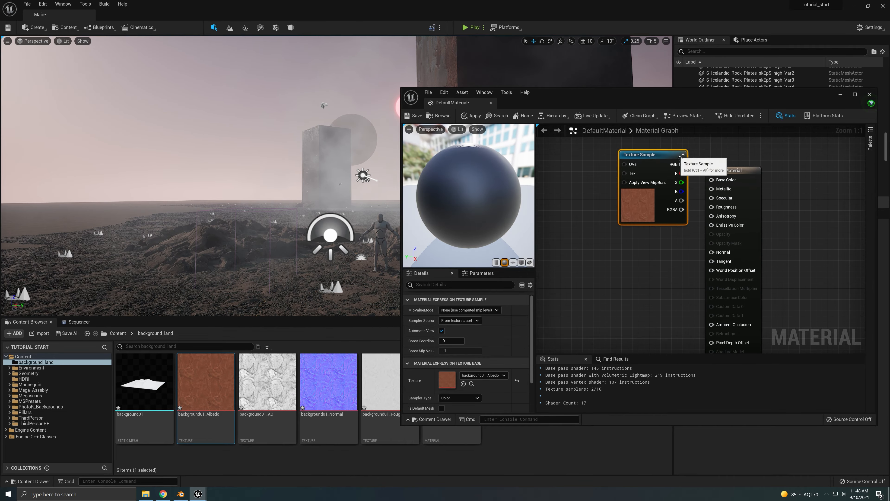
{"action": "left_click_drag", "start_coordinate": [675, 158], "coordinate": [602, 159]}
{"action": "left_click_drag", "start_coordinate": [267, 383], "coordinate": [620, 338]}
{"action": "right_click_drag", "start_coordinate": [665, 289], "coordinate": [648, 197]}
{"action": "left_click_drag", "start_coordinate": [620, 235], "coordinate": [576, 252]}
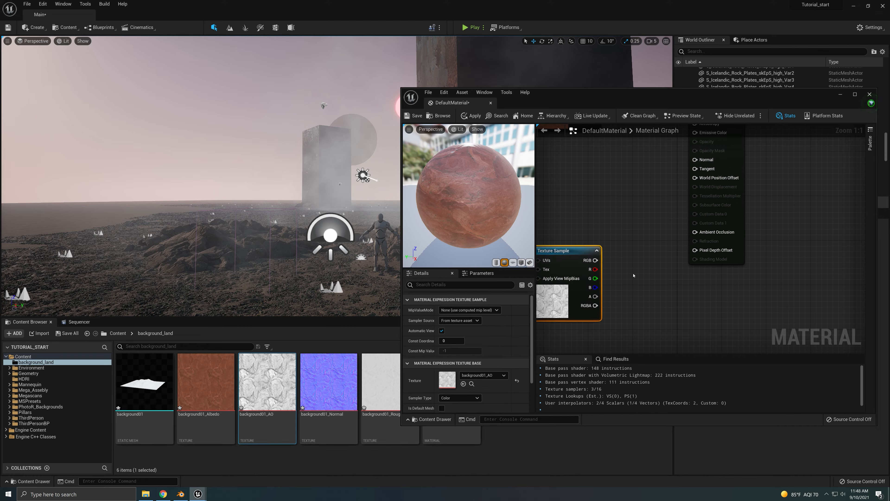
{"action": "right_click_drag", "start_coordinate": [626, 277], "coordinate": [678, 309]}
{"action": "left_click_drag", "start_coordinate": [646, 293], "coordinate": [746, 265]}
Step: Add the background01_Normal and background01_Roughness textures to the graph and connect them to the Normal and Roughness inputs
{"action": "left_click_drag", "start_coordinate": [329, 383], "coordinate": [615, 227]}
{"action": "right_click_drag", "start_coordinate": [666, 207], "coordinate": [641, 210]}
{"action": "mouse_move", "coordinate": [638, 238]}
{"action": "left_mouse_down"}
{"action": "mouse_move", "coordinate": [615, 225]}
{"action": "mouse_move", "coordinate": [721, 196]}
{"action": "left_mouse_up"}
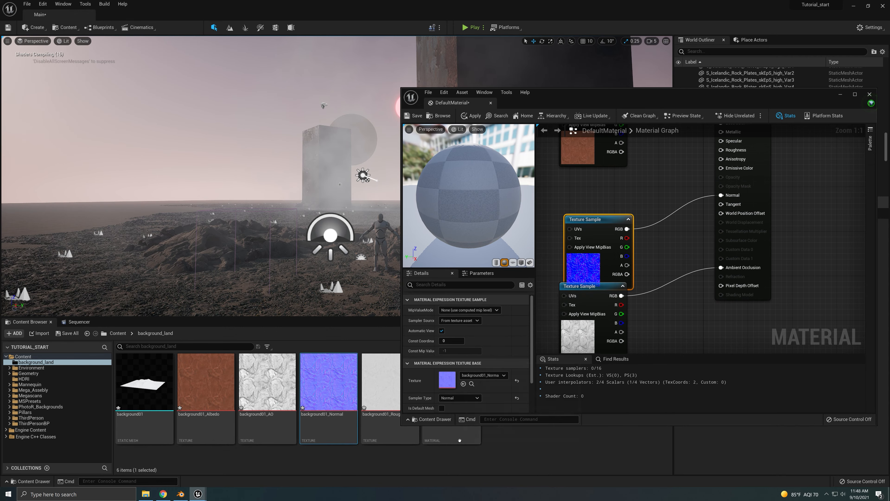
{"action": "left_click_drag", "start_coordinate": [381, 382], "coordinate": [566, 186]}
{"action": "right_click_drag", "start_coordinate": [609, 190], "coordinate": [630, 219]}
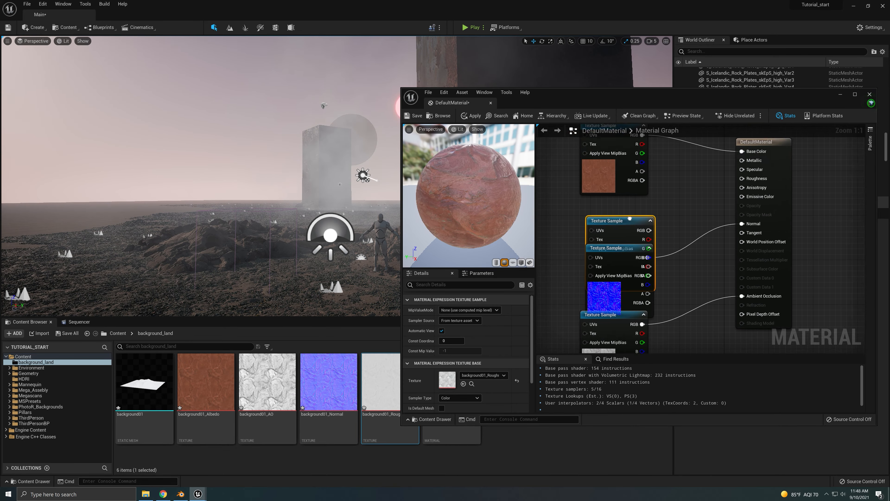
{"action": "left_click_drag", "start_coordinate": [630, 219], "coordinate": [742, 178]}
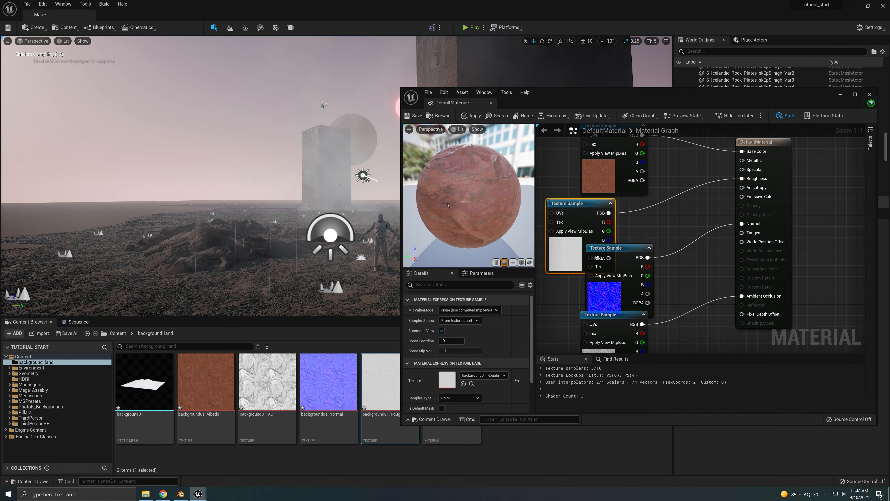
Step: Check the material on the preview sphere, apply and save DefaultMaterial, and close the material editor
{"action": "left_click_drag", "start_coordinate": [452, 204], "coordinate": [505, 207]}
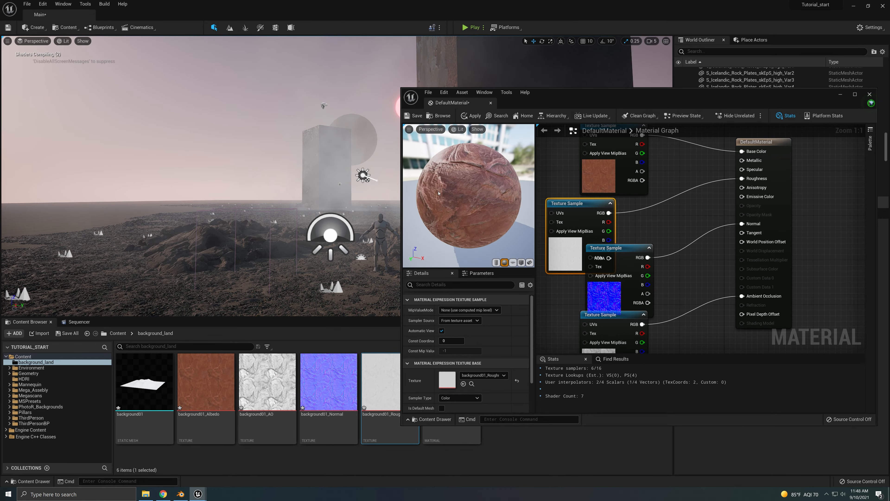
{"action": "left_click", "coordinate": [471, 116]}
{"action": "key", "text": "ctrl+s"}
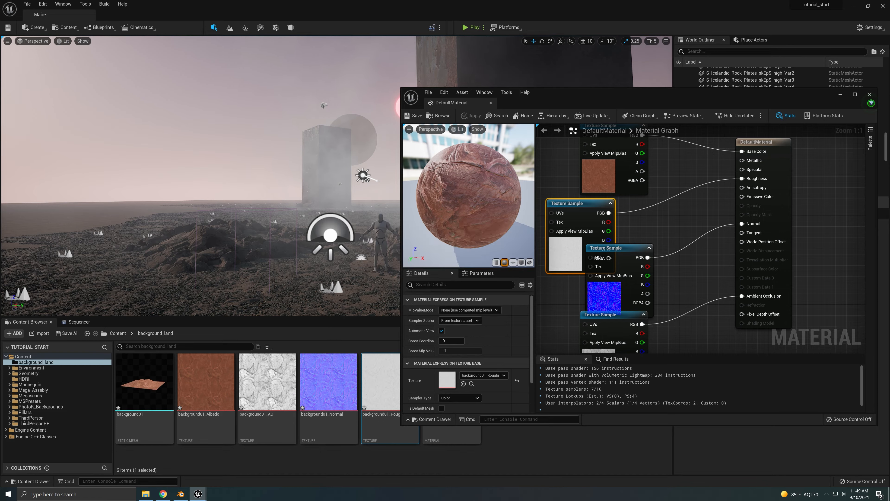
{"action": "left_click", "coordinate": [870, 94]}
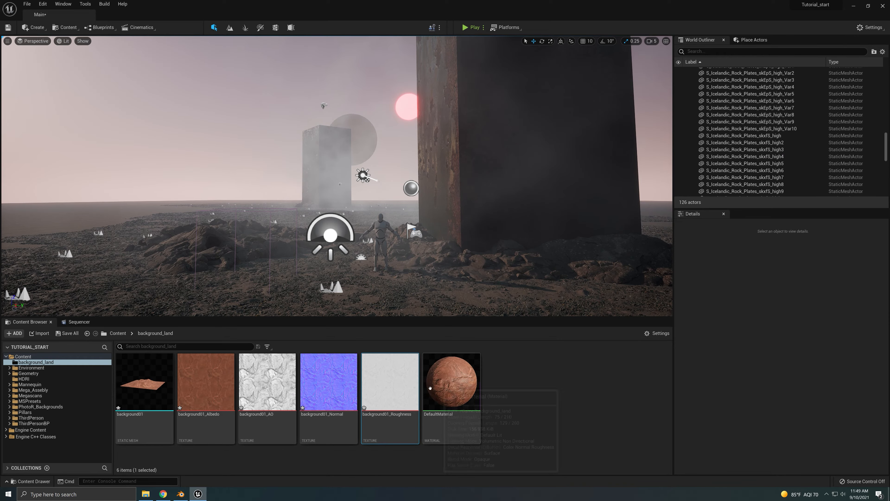
Step: Place the background01 static mesh in the level and move it along X to about 8371, away from the foreground
{"action": "mouse_move", "coordinate": [142, 419]}
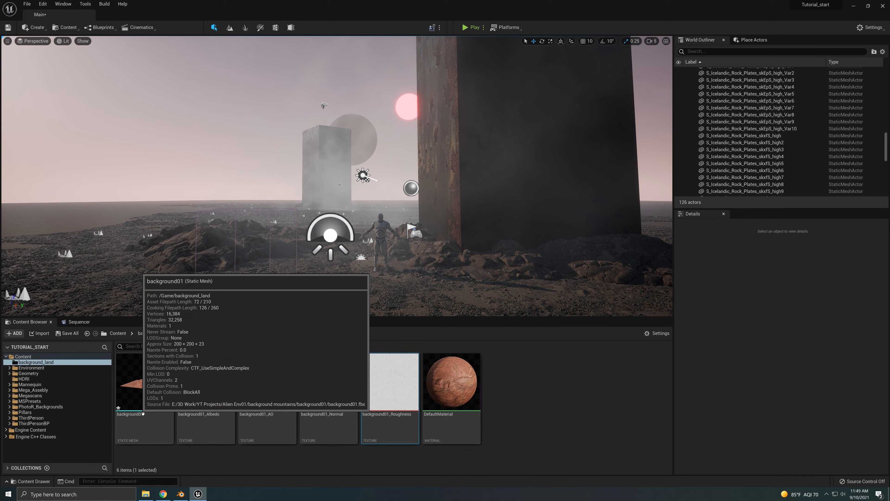
{"action": "left_click_drag", "start_coordinate": [143, 414], "coordinate": [322, 263]}
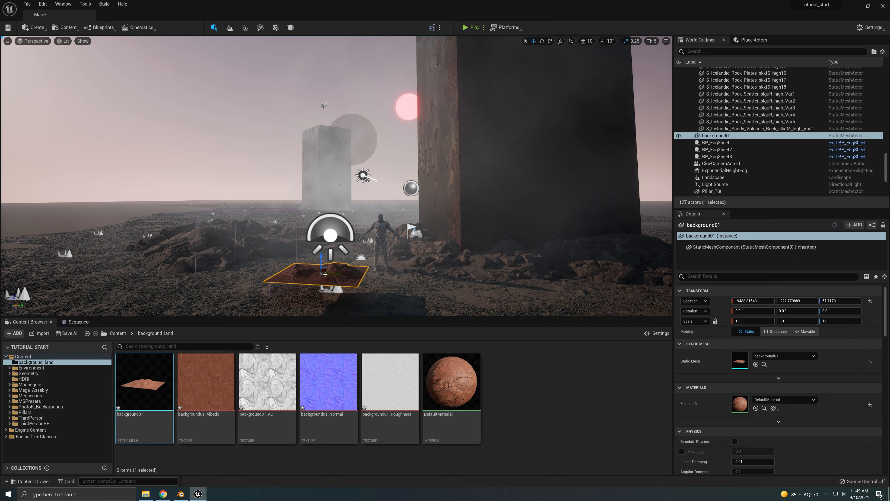
{"action": "left_click", "coordinate": [752, 321]}
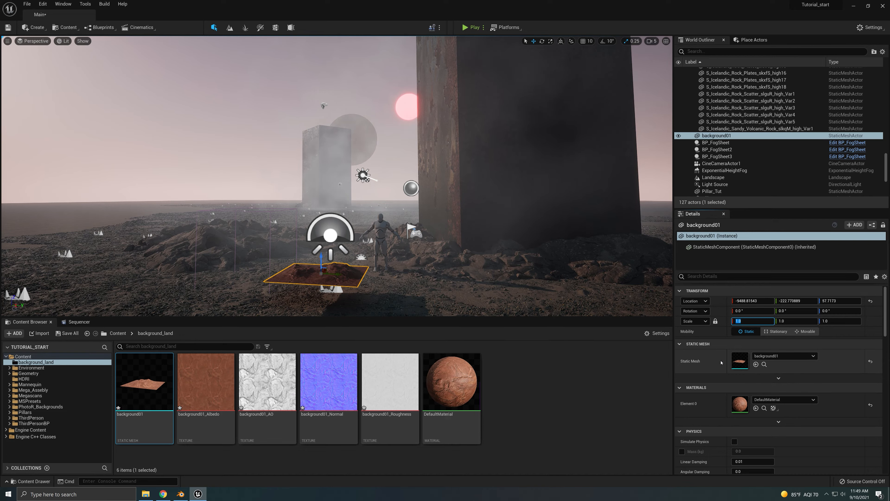
{"action": "right_click_drag", "start_coordinate": [455, 211], "coordinate": [379, 246]}
{"action": "mouse_move", "coordinate": [332, 226]}
{"action": "right_mouse_down"}
{"action": "mouse_move", "coordinate": [346, 228]}
{"action": "mouse_move", "coordinate": [332, 225]}
{"action": "right_mouse_up"}
{"action": "left_click_drag", "start_coordinate": [379, 205], "coordinate": [132, 122]}
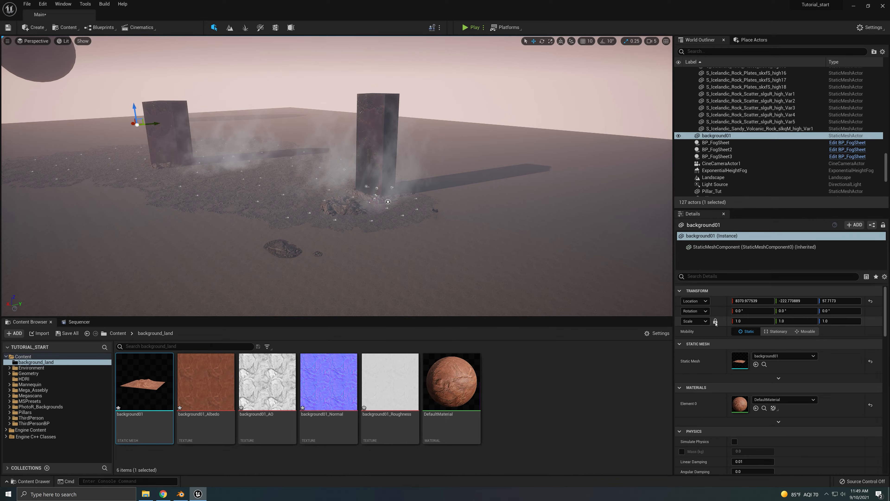
Step: Scale the background01 mountain uniformly to 50 and move it along X to about 14366
{"action": "left_click", "coordinate": [740, 322]}
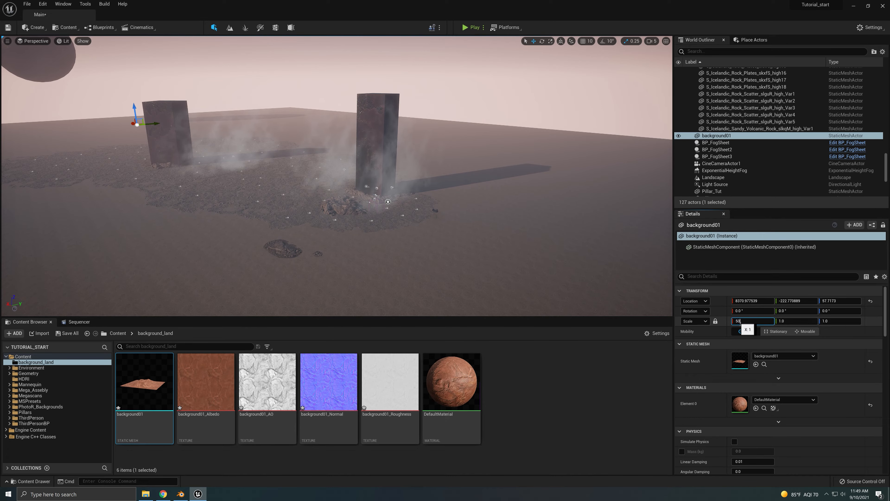
{"action": "type", "text": "50"}
{"action": "key", "text": "Return"}
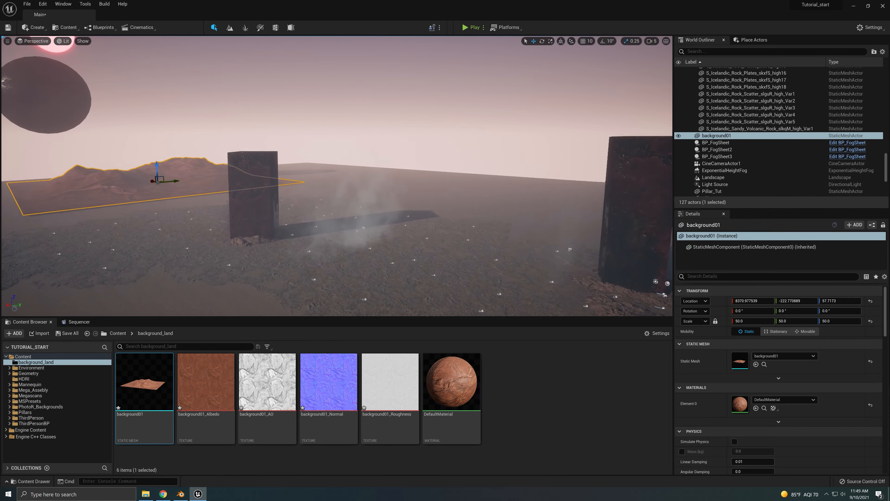
{"action": "right_click_drag", "start_coordinate": [186, 186], "coordinate": [179, 186]}
{"action": "left_click_drag", "start_coordinate": [168, 182], "coordinate": [131, 172]}
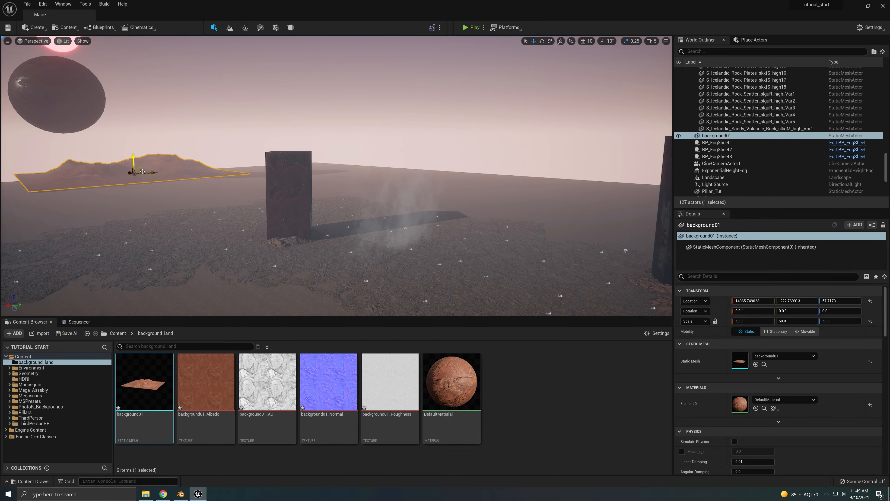
{"action": "mouse_move", "coordinate": [58, 87]}
{"action": "right_mouse_down"}
{"action": "mouse_move", "coordinate": [96, 87]}
{"action": "mouse_move", "coordinate": [58, 87]}
{"action": "right_mouse_up"}
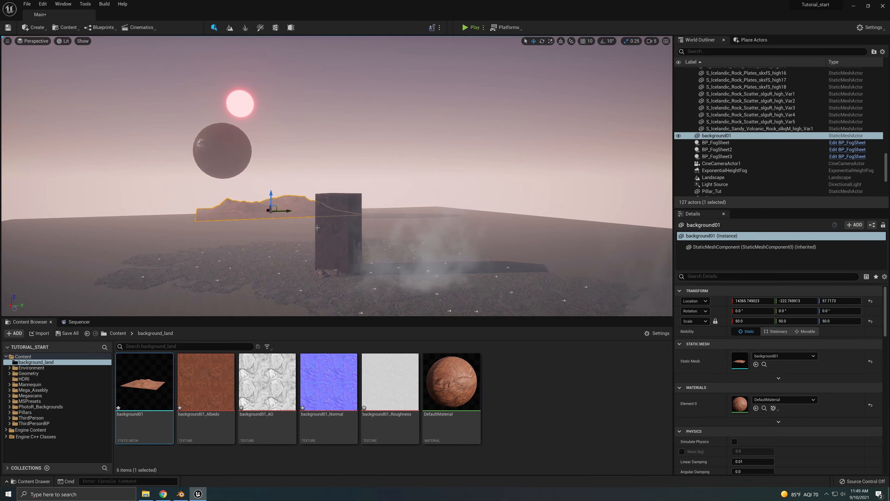
Step: View the level through CineCameraActor1 and place a copy of the mountain to the far side, at about Y -10578 and Z -104
{"action": "left_click", "coordinate": [36, 41]}
{"action": "left_click", "coordinate": [68, 132]}
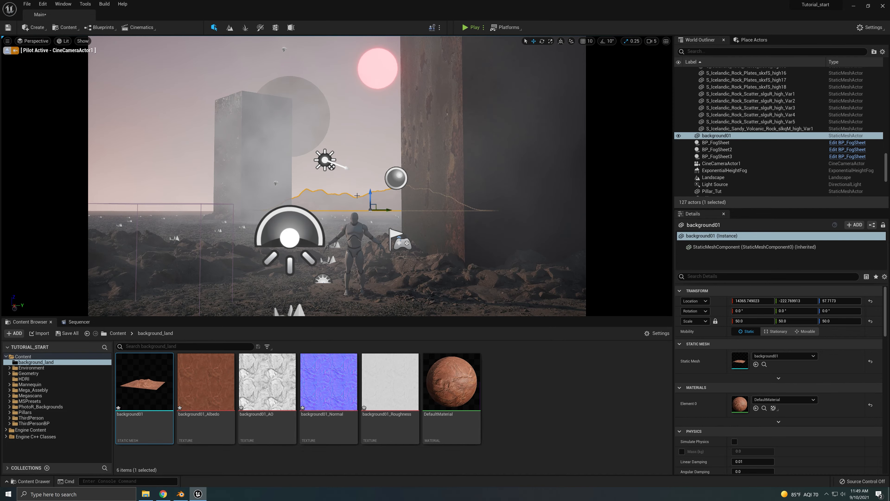
{"action": "left_click_drag", "start_coordinate": [373, 196], "coordinate": [164, 218]}
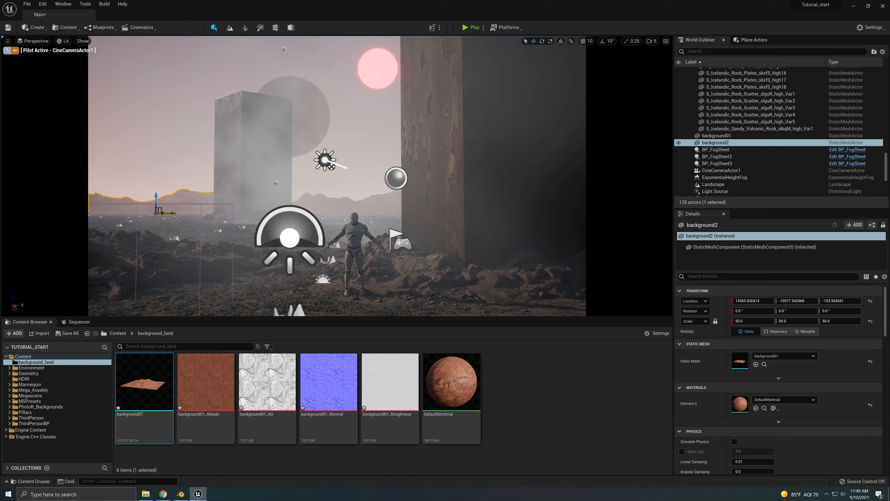
Step: Duplicate the copied mountain, turned about -21° around Z, and place it behind the distant pillar at about X 15608, Y -7342
{"action": "key", "text": "e"}
{"action": "left_click_drag", "start_coordinate": [177, 216], "coordinate": [240, 207]}
{"action": "key", "text": "w"}
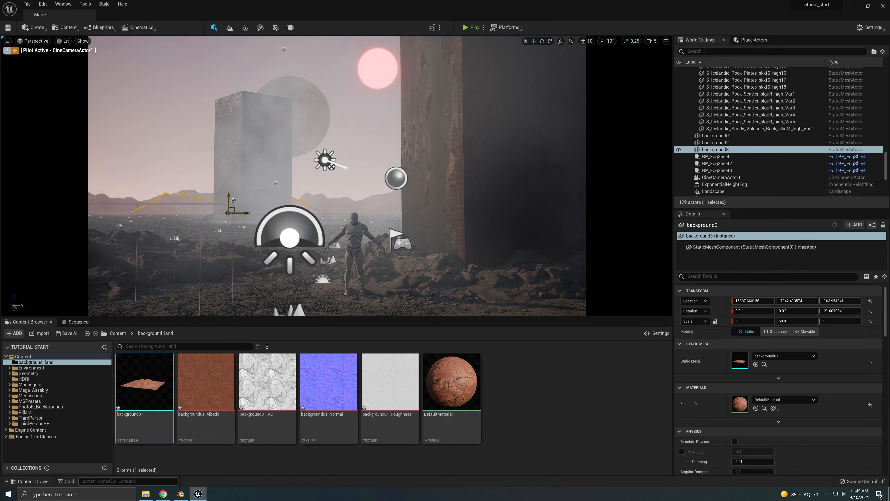
Step: Scale the rotated mountain uniformly to 60 and place a copy of it behind the near pillar at about X 22065, Y 9477
{"action": "left_click", "coordinate": [763, 321]}
{"action": "type", "text": "60"}
{"action": "key", "text": "Return"}
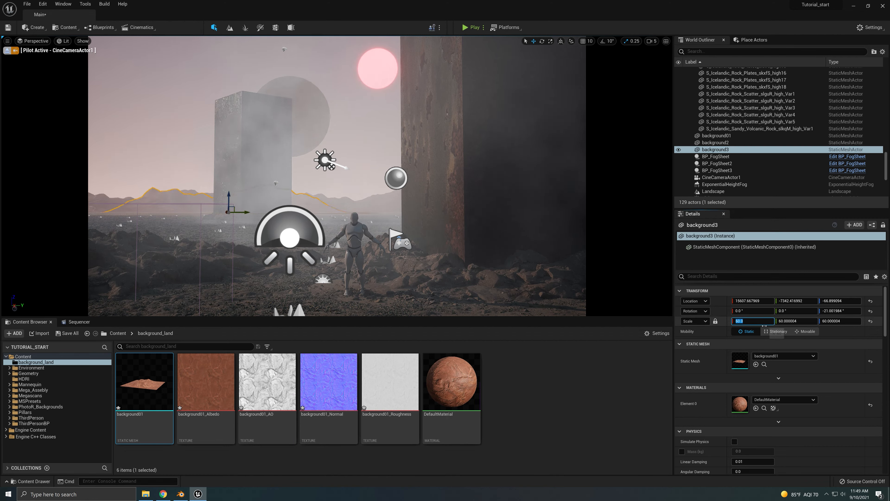
{"action": "left_click_drag", "start_coordinate": [247, 216], "coordinate": [466, 208], "text": "alt"}
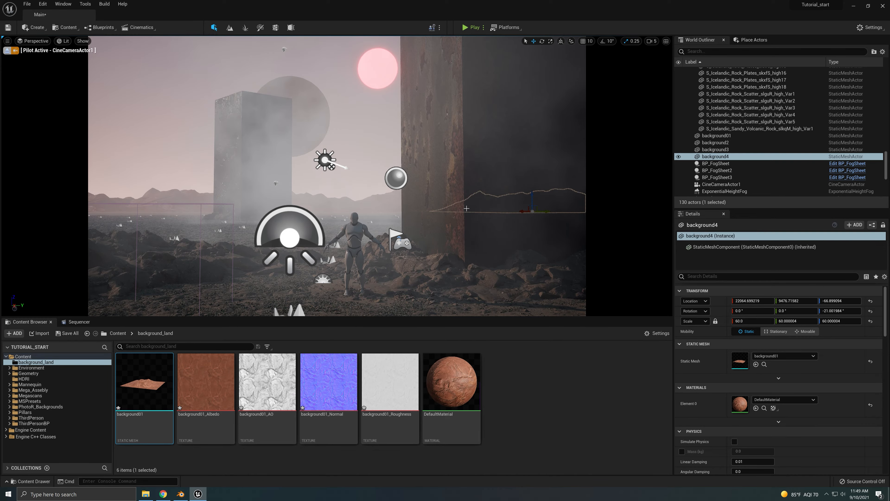
Step: Leave the camera view and shift the original background01 mountain along its X axis
{"action": "left_click", "coordinate": [7, 51]}
{"action": "key", "text": "w"}
{"action": "right_click_drag", "start_coordinate": [340, 207], "coordinate": [361, 199]}
{"action": "right_click_drag", "start_coordinate": [361, 130], "coordinate": [390, 145]}
{"action": "key", "text": "a"}
{"action": "key", "text": "e"}
{"action": "left_click", "coordinate": [399, 155]}
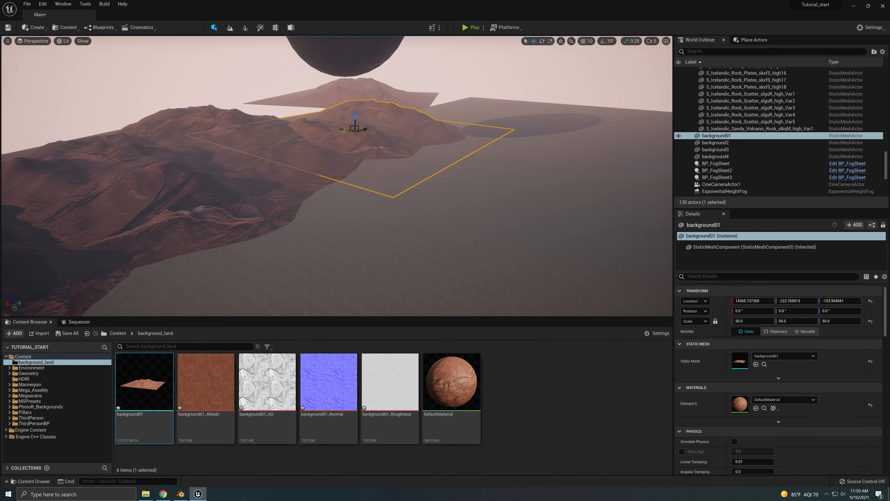
{"action": "left_click_drag", "start_coordinate": [344, 131], "coordinate": [394, 139]}
Step: Duplicate the background3 mountain to about X 24641, Y -2858, Z 211 and check the composition through CineCameraActor1
{"action": "left_click", "coordinate": [257, 147]}
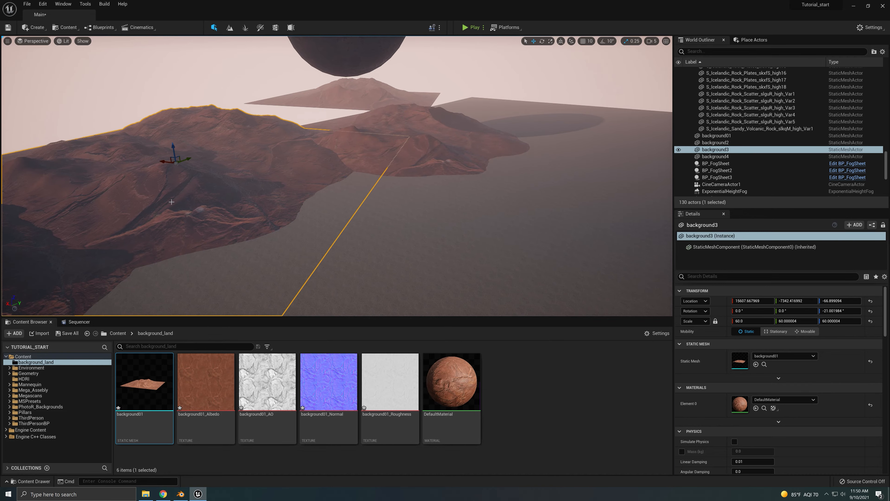
{"action": "left_click_drag", "start_coordinate": [168, 164], "coordinate": [179, 91]}
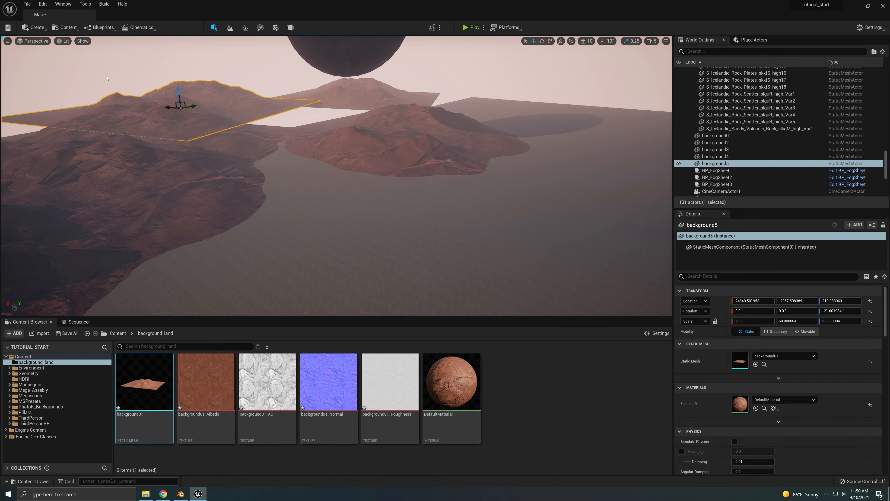
{"action": "left_click", "coordinate": [34, 41]}
{"action": "left_click", "coordinate": [52, 119]}
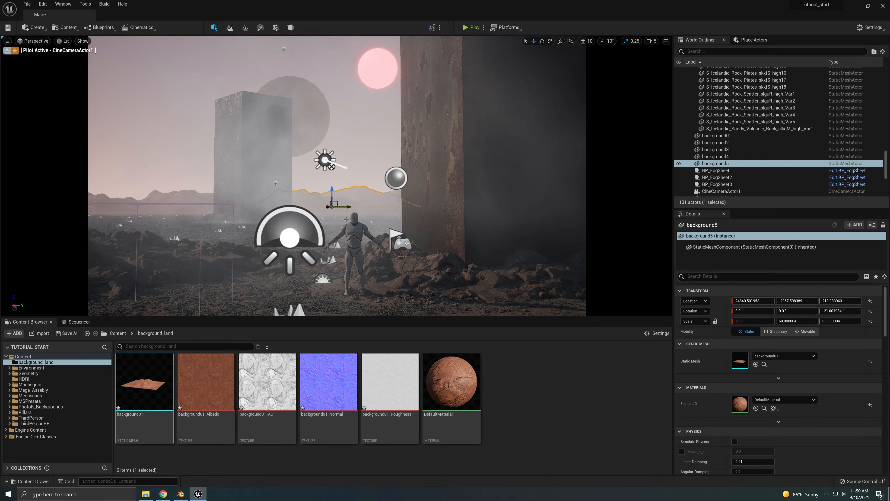
{"action": "left_click", "coordinate": [340, 270]}
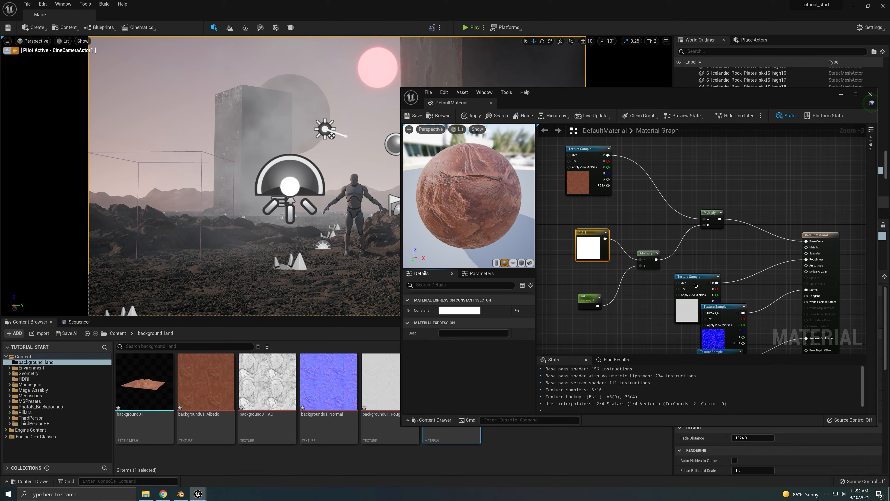
Step: Reposition the roughness texture sample and the white constant vector in the DefaultMaterial graph, discarding an extra test constant vector
{"action": "left_click_drag", "start_coordinate": [690, 276], "coordinate": [664, 292]}
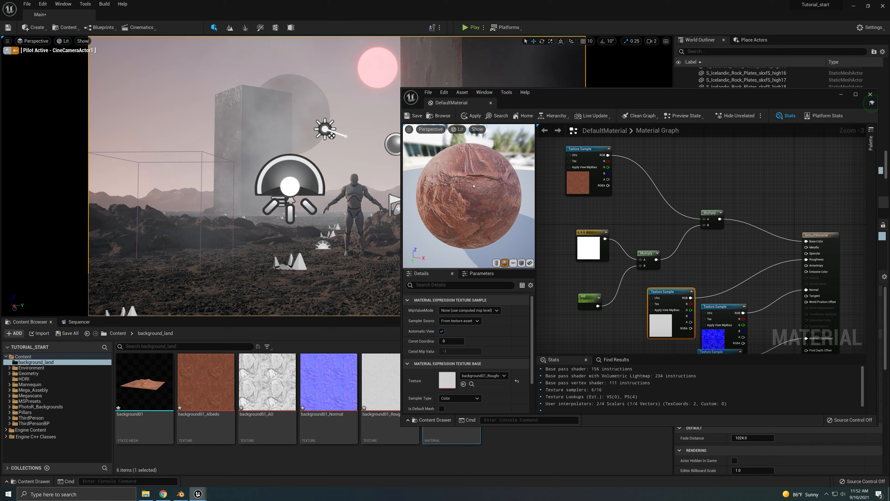
{"action": "left_click_drag", "start_coordinate": [462, 202], "coordinate": [452, 172]}
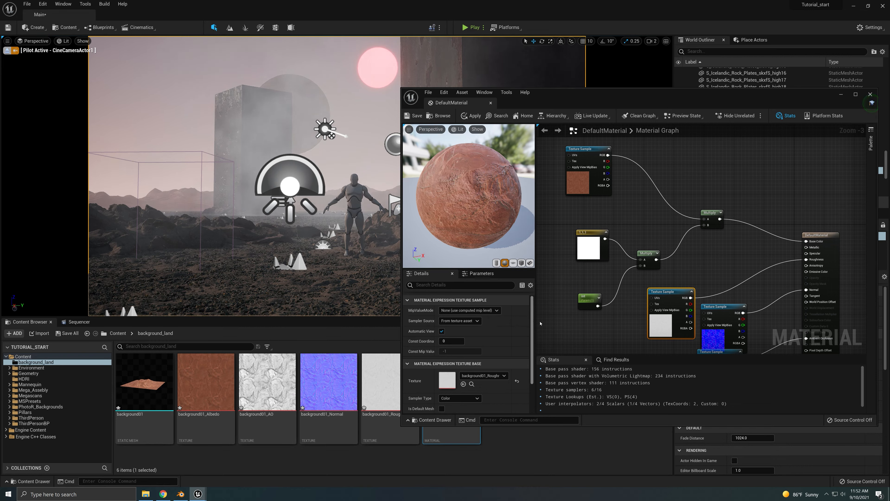
{"action": "left_click_drag", "start_coordinate": [592, 239], "coordinate": [578, 235]}
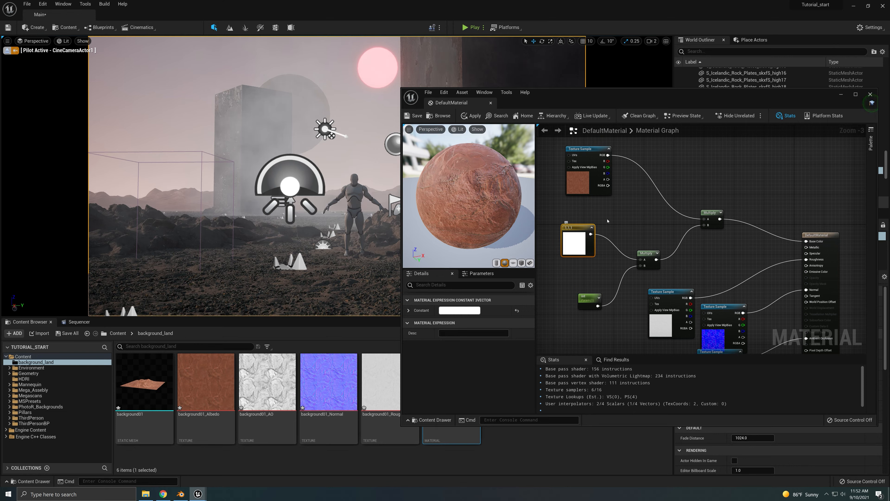
{"action": "left_click", "coordinate": [639, 217]}
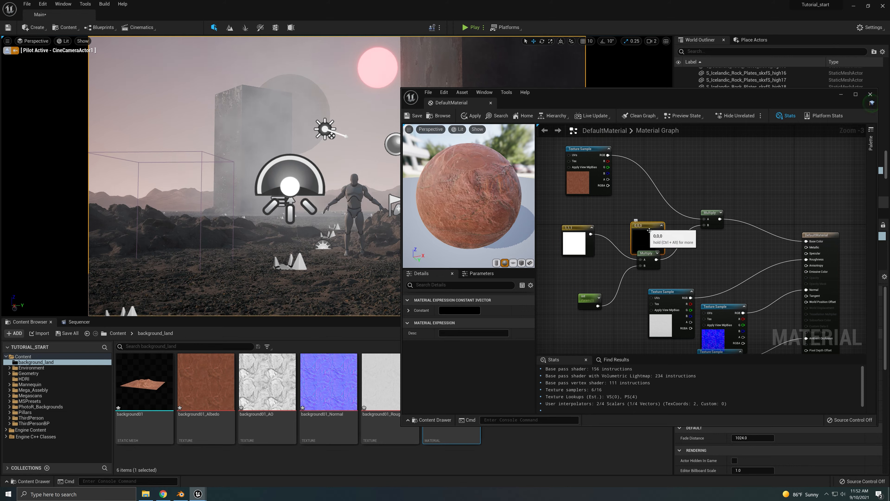
{"action": "key", "text": "Delete"}
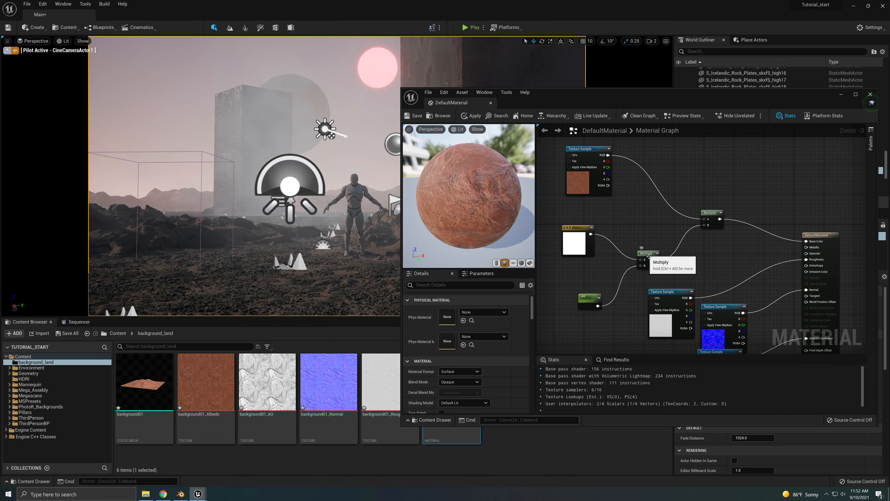
Step: Space out the Multiply, white constant vector and int parameter nodes that tint the albedo texture
{"action": "left_click_drag", "start_coordinate": [649, 258], "coordinate": [652, 247]}
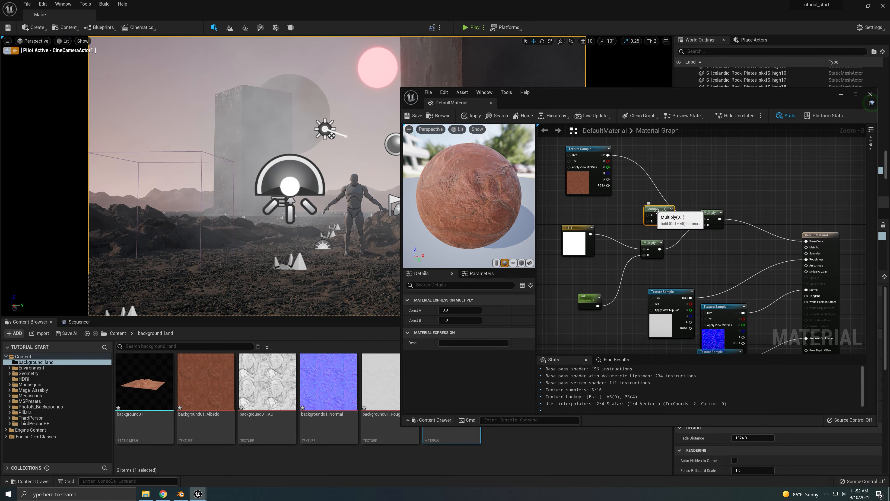
{"action": "left_click", "coordinate": [623, 270]}
{"action": "left_click_drag", "start_coordinate": [578, 229], "coordinate": [574, 224]}
{"action": "left_click_drag", "start_coordinate": [600, 307], "coordinate": [585, 298]}
{"action": "left_click_drag", "start_coordinate": [659, 252], "coordinate": [650, 253]}
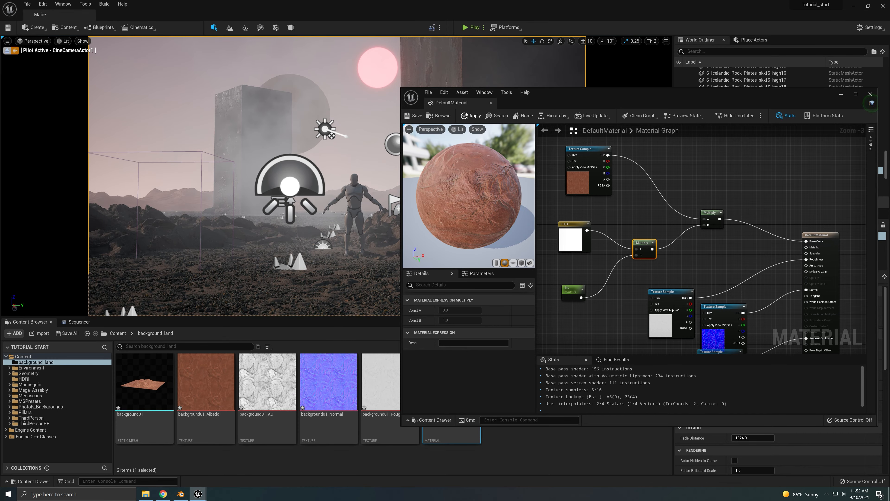
Step: Apply the DefaultMaterial changes and create a material instance from it in the background_land folder
{"action": "left_click", "coordinate": [472, 116]}
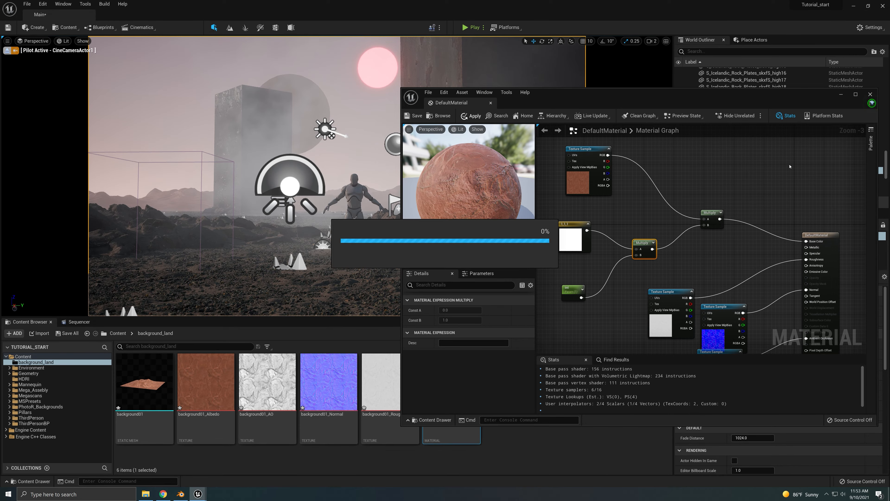
{"action": "left_click", "coordinate": [840, 94]}
{"action": "right_click", "coordinate": [459, 390]}
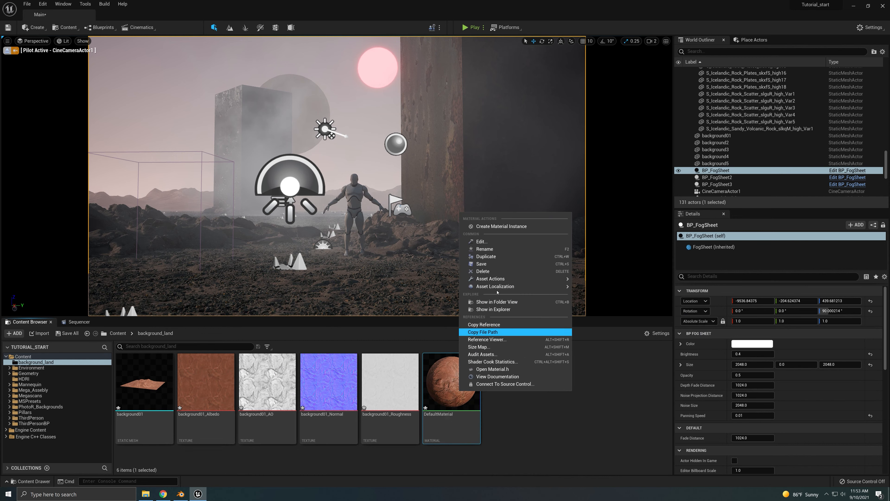
{"action": "left_click", "coordinate": [502, 226]}
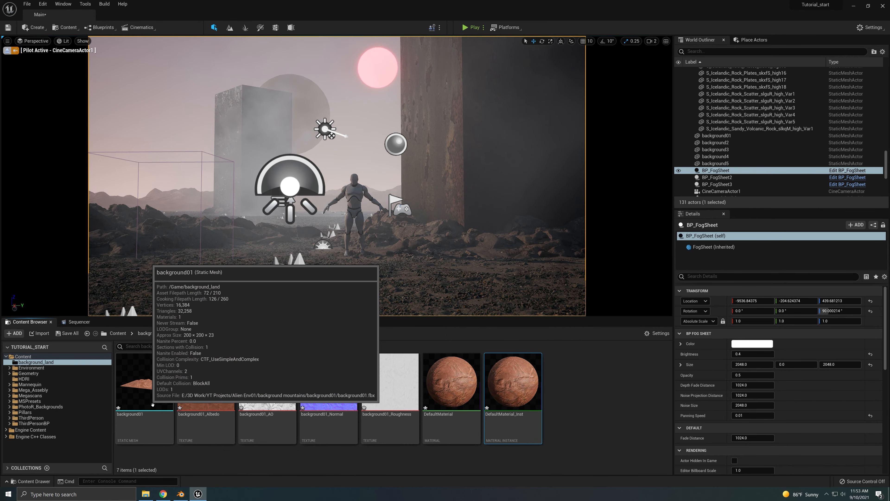
Step: Assign the new material instance to the background01 static mesh's Element 0 slot and close the mesh editor
{"action": "double_click", "coordinate": [144, 383]}
{"action": "left_click_drag", "start_coordinate": [668, 103], "coordinate": [287, 95]}
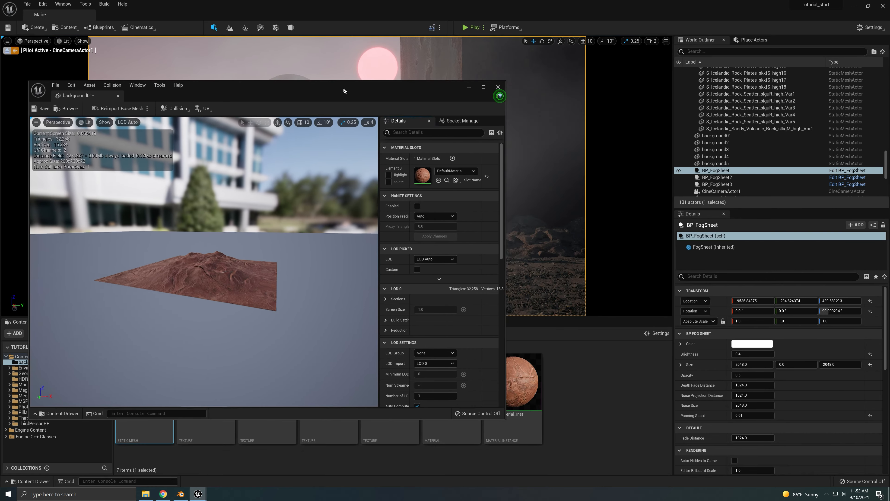
{"action": "left_click_drag", "start_coordinate": [514, 382], "coordinate": [427, 175]}
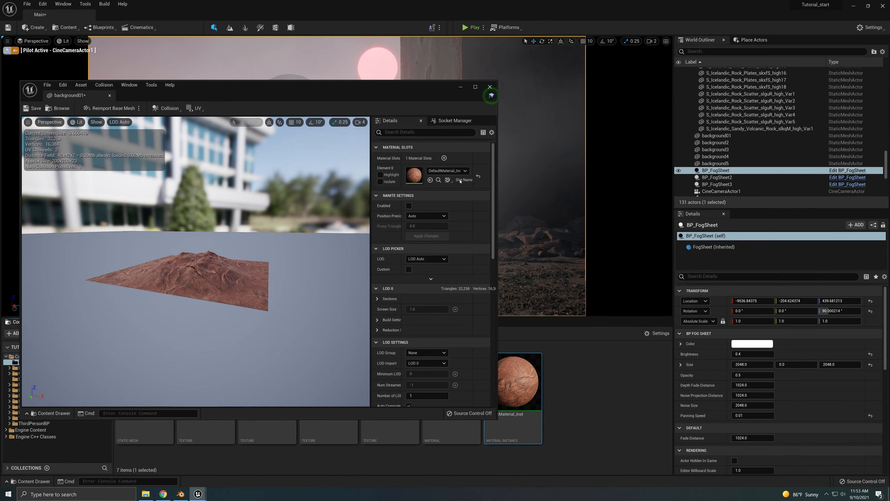
{"action": "left_click", "coordinate": [490, 87]}
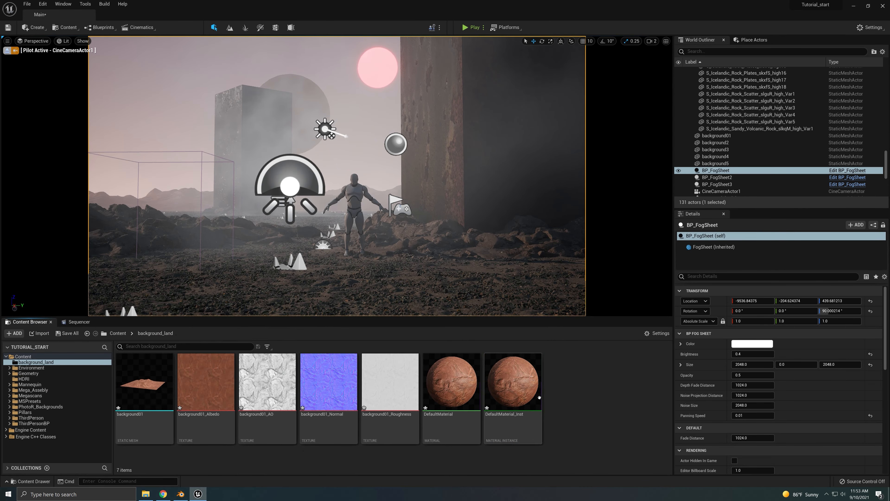
Step: Open the material instance, look at its global scalar parameter, and close it
{"action": "double_click", "coordinate": [514, 383]}
{"action": "left_click_drag", "start_coordinate": [311, 95], "coordinate": [702, 93]}
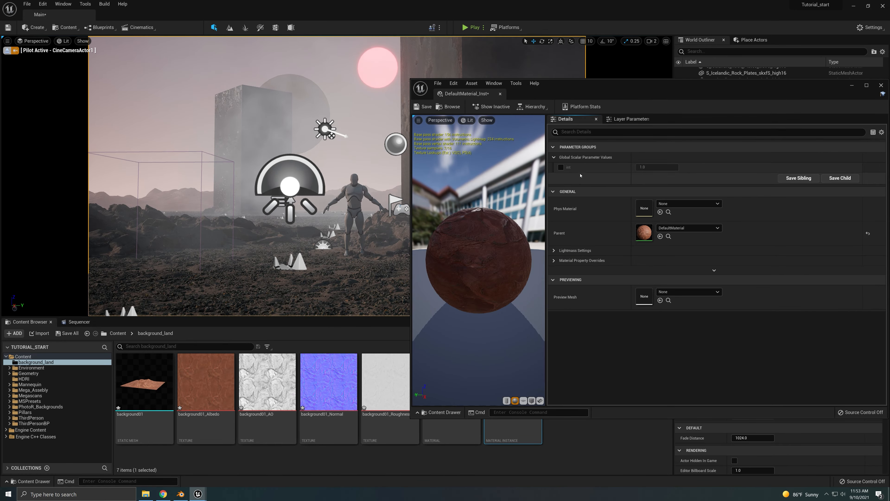
{"action": "left_click_drag", "start_coordinate": [811, 90], "coordinate": [684, 115]}
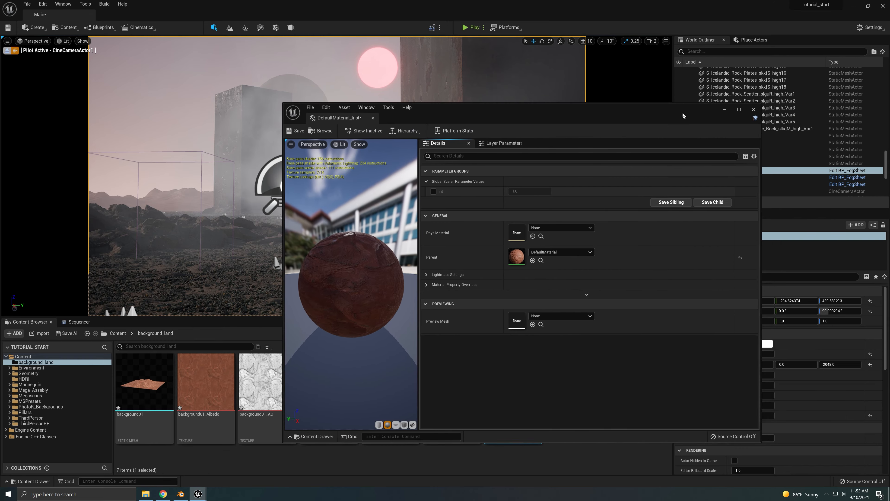
{"action": "left_click", "coordinate": [754, 110]}
Step: Open DefaultMaterial and inspect the settings of the int scalar parameter node
{"action": "double_click", "coordinate": [460, 395]}
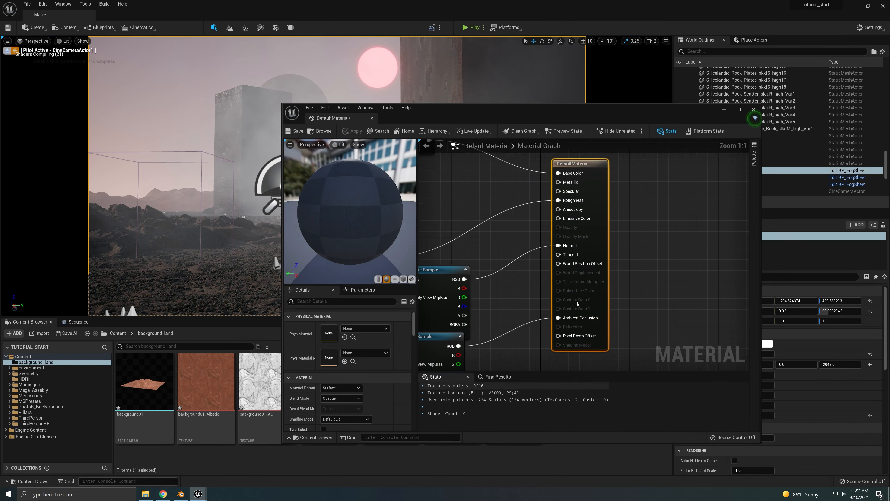
{"action": "right_click_drag", "start_coordinate": [514, 258], "coordinate": [671, 241]}
{"action": "scroll", "coordinate": [630, 271], "scroll_direction": "down", "scroll_amount": 4}
{"action": "right_click_drag", "start_coordinate": [499, 253], "coordinate": [565, 273]}
{"action": "scroll", "coordinate": [564, 273], "scroll_direction": "up", "scroll_amount": 4}
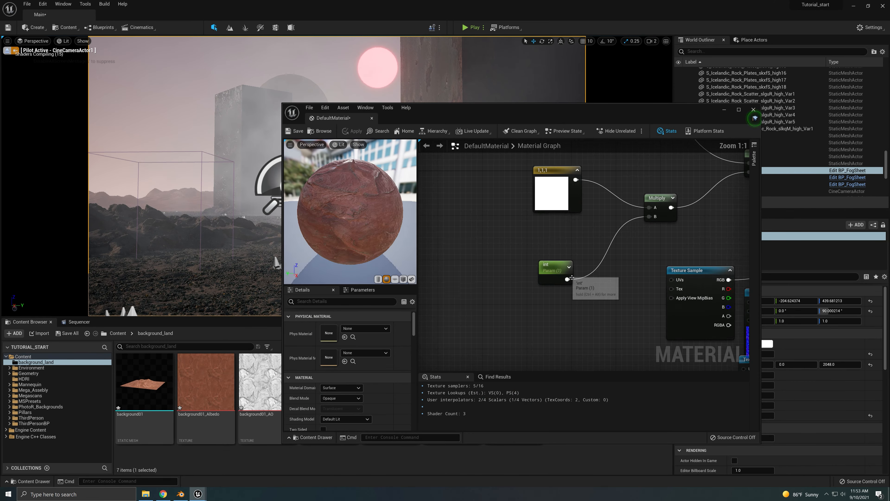
{"action": "left_click", "coordinate": [551, 266]}
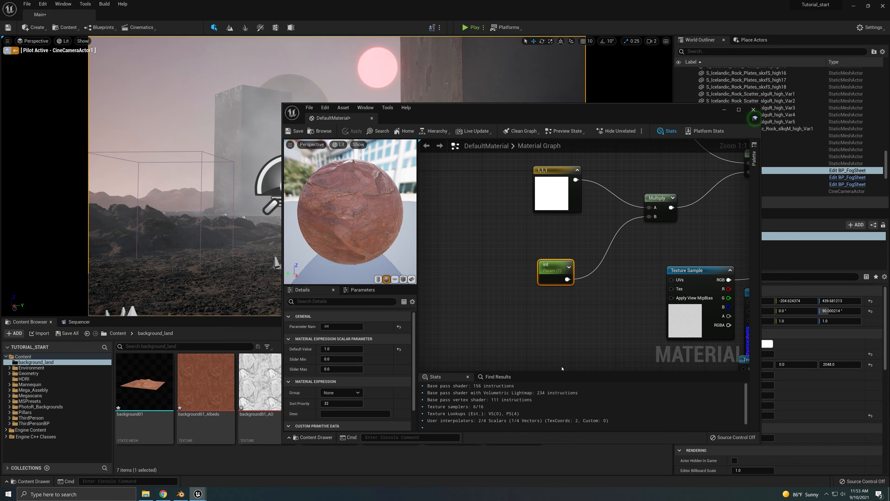
{"action": "left_click", "coordinate": [548, 312]}
{"action": "type", "text": "ssss"}
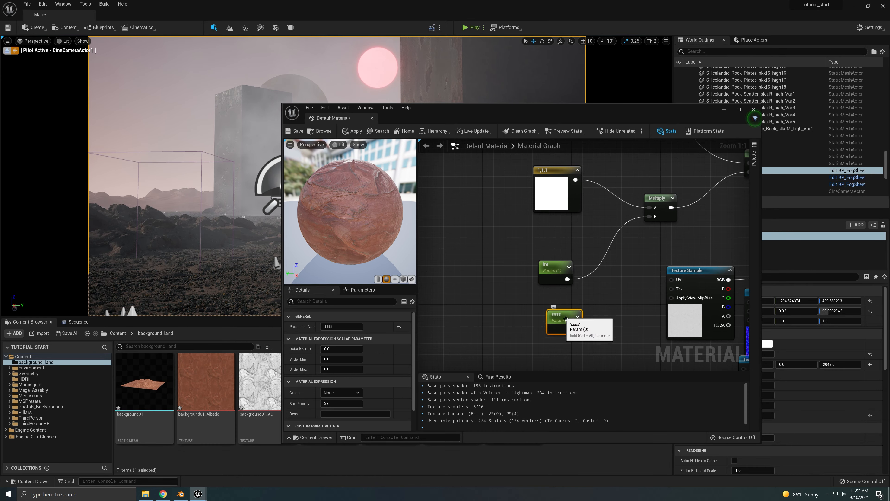
{"action": "key", "text": "Delete"}
Step: Convert the white constant color node in DefaultMaterial to a parameter named Color and save the material
{"action": "right_click_drag", "start_coordinate": [539, 241], "coordinate": [537, 294]}
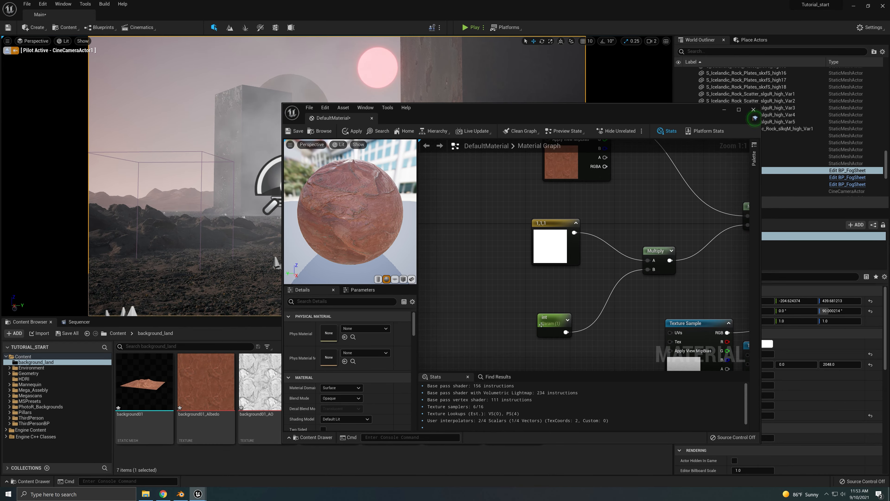
{"action": "left_click", "coordinate": [563, 233]}
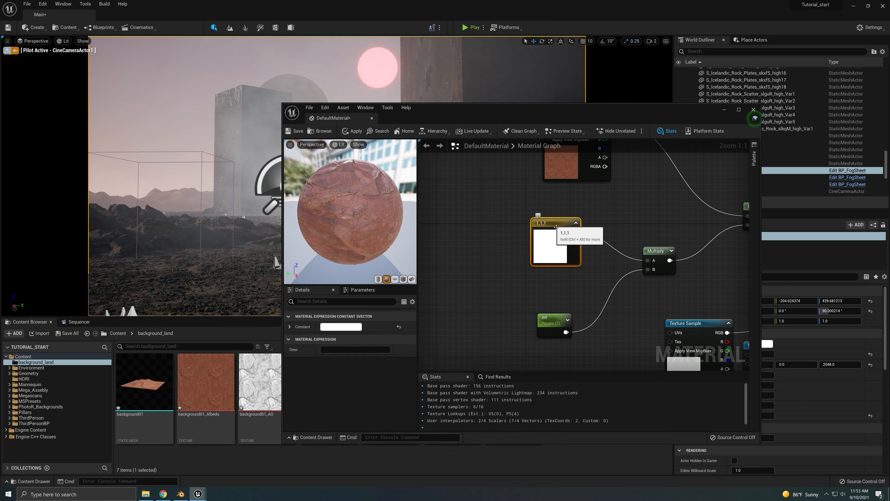
{"action": "right_click", "coordinate": [556, 227]}
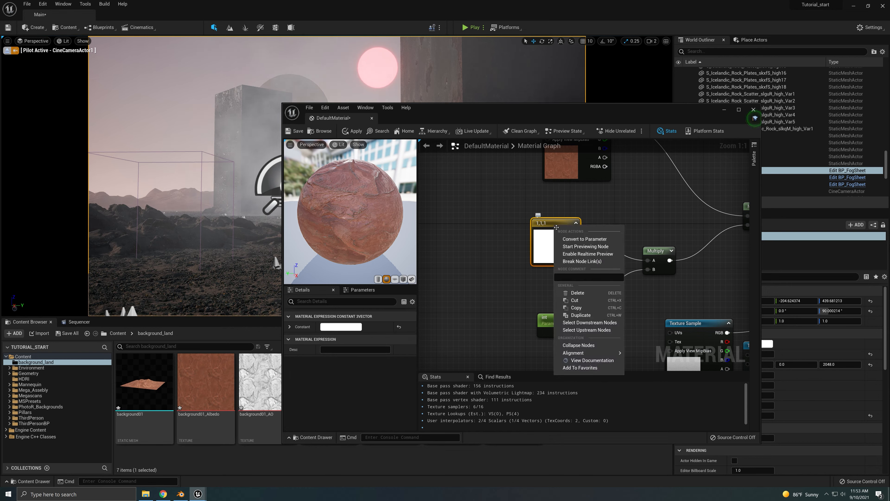
{"action": "left_click", "coordinate": [573, 240]}
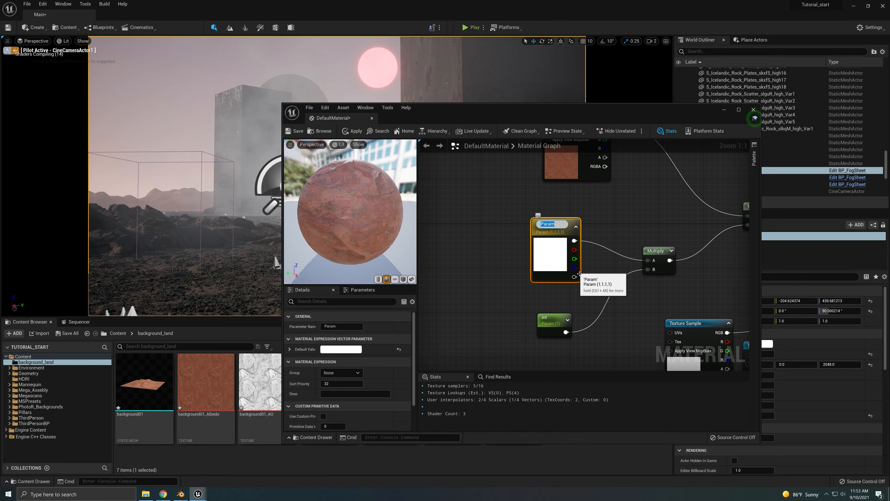
{"action": "type", "text": "Color"}
{"action": "key", "text": "Return"}
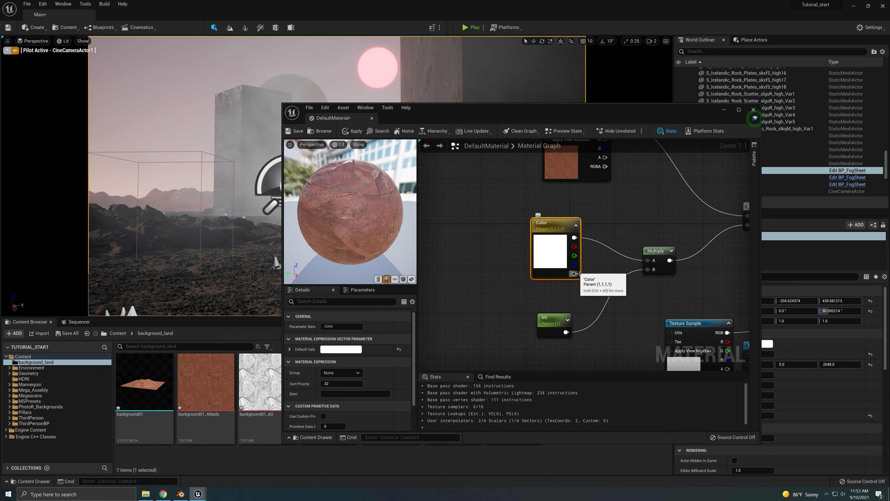
{"action": "left_click", "coordinate": [295, 132]}
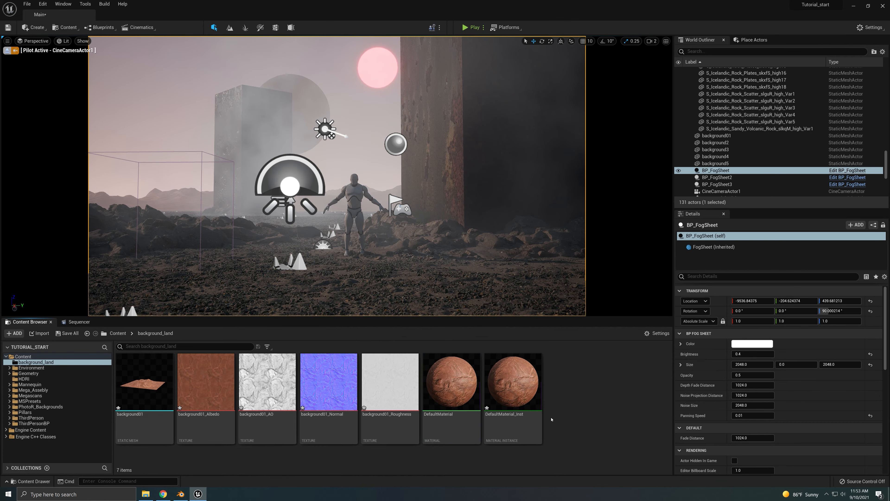
Step: In DefaultMaterial_Inst, enable the int and Color parameters and set Color to a light cyan
{"action": "double_click", "coordinate": [512, 375]}
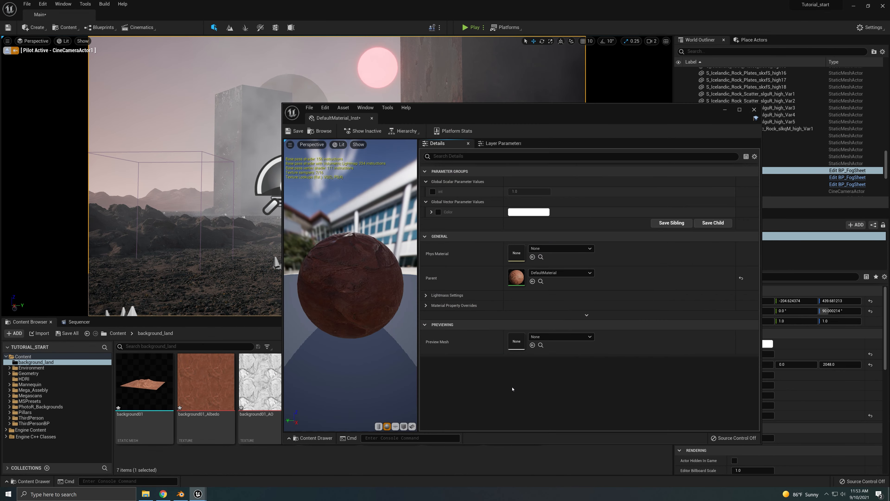
{"action": "left_click_drag", "start_coordinate": [510, 118], "coordinate": [664, 101]}
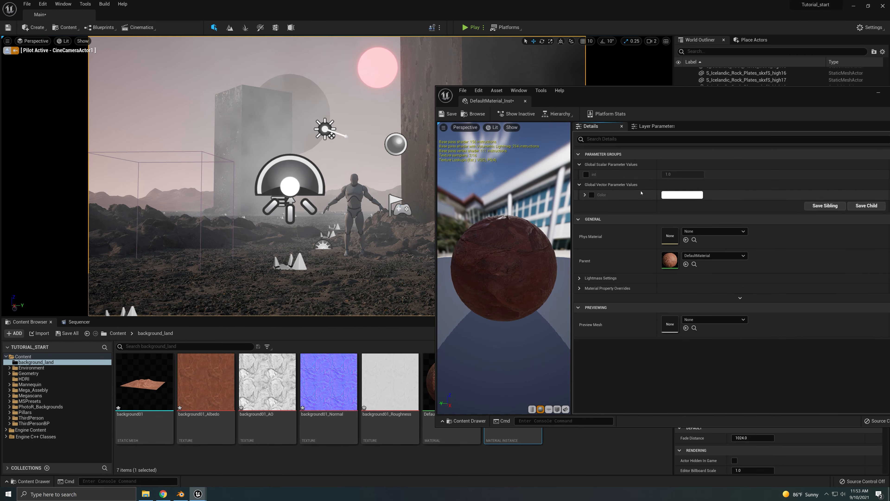
{"action": "left_click", "coordinate": [586, 174]}
{"action": "left_click", "coordinate": [585, 194]}
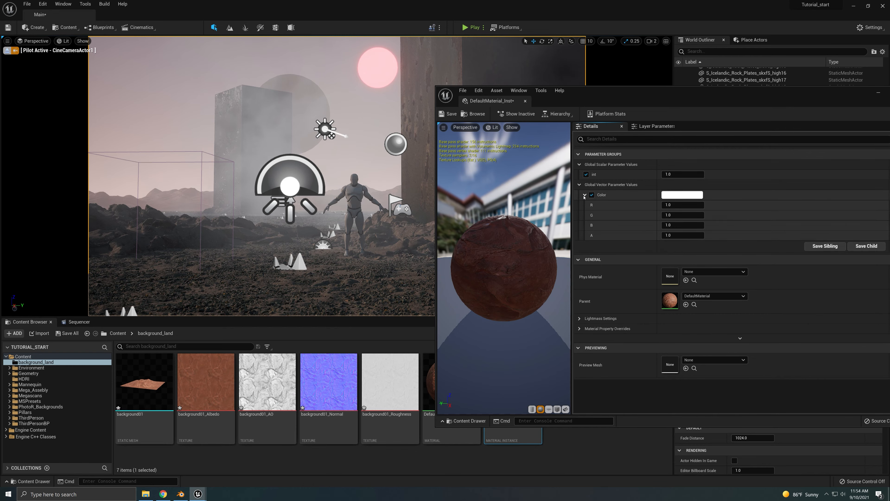
{"action": "left_click", "coordinate": [682, 194]}
{"action": "left_click_drag", "start_coordinate": [740, 255], "coordinate": [714, 256]}
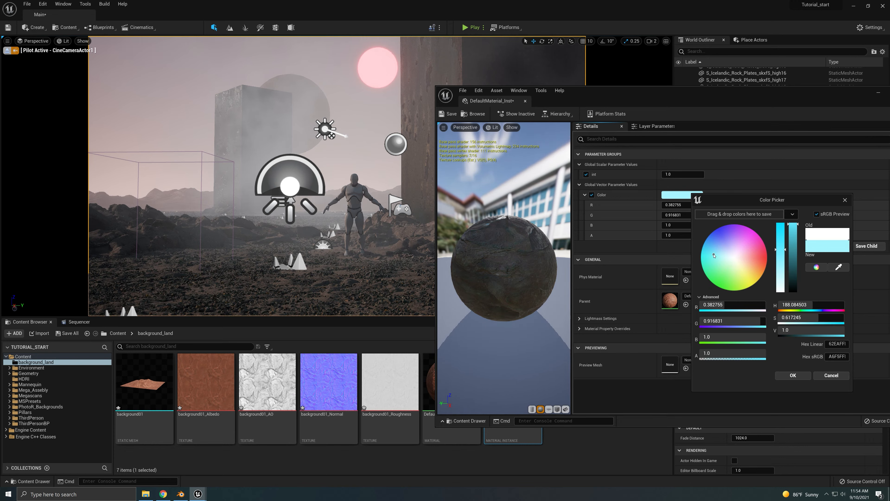
{"action": "left_click", "coordinate": [791, 376]}
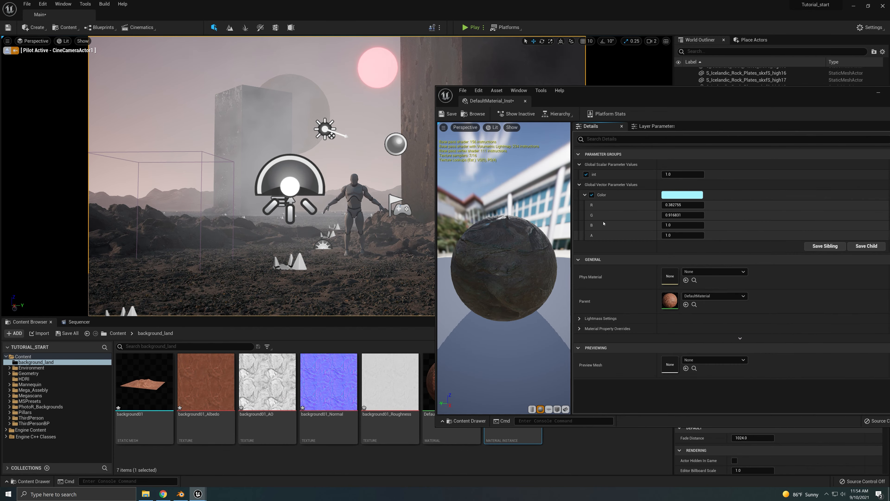
Step: Try int values of 5, 2 and -0.5 in the material instance, settling on 0.5
{"action": "left_click", "coordinate": [684, 174]}
{"action": "key", "text": "Return"}
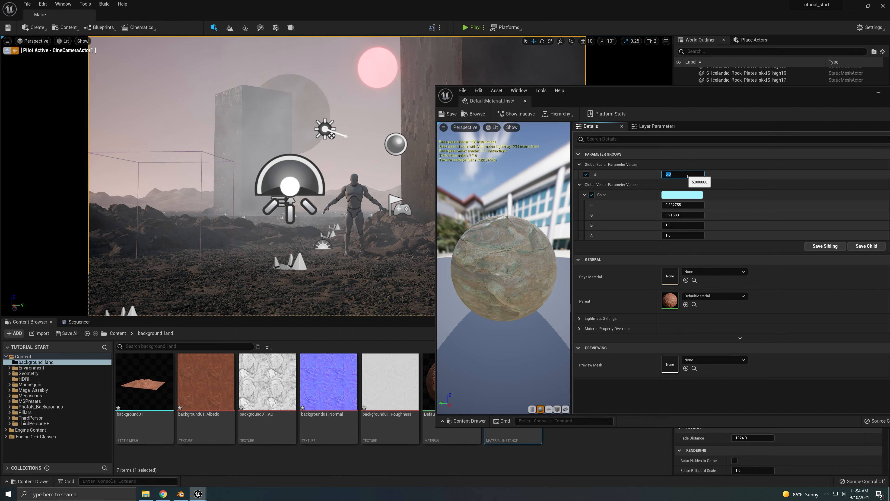
{"action": "type", "text": "2"}
{"action": "key", "text": "Return"}
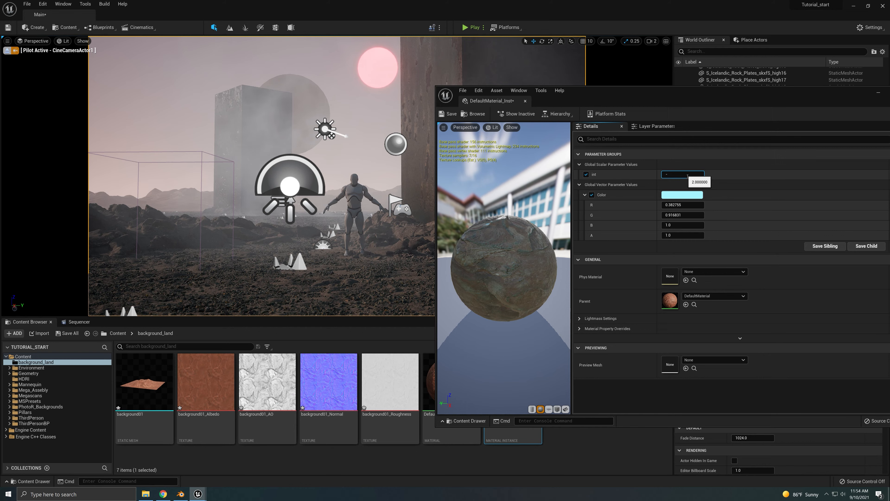
{"action": "type", "text": "-0.5"}
{"action": "key", "text": "Return"}
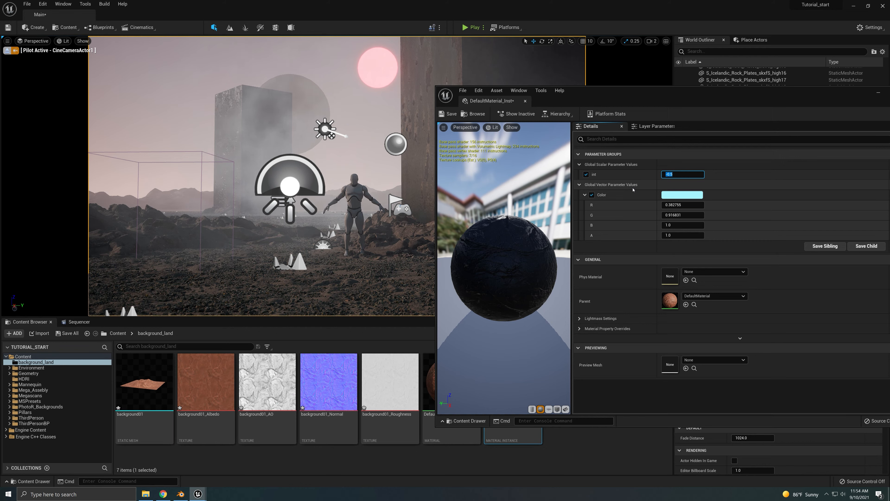
{"action": "key", "text": "Return"}
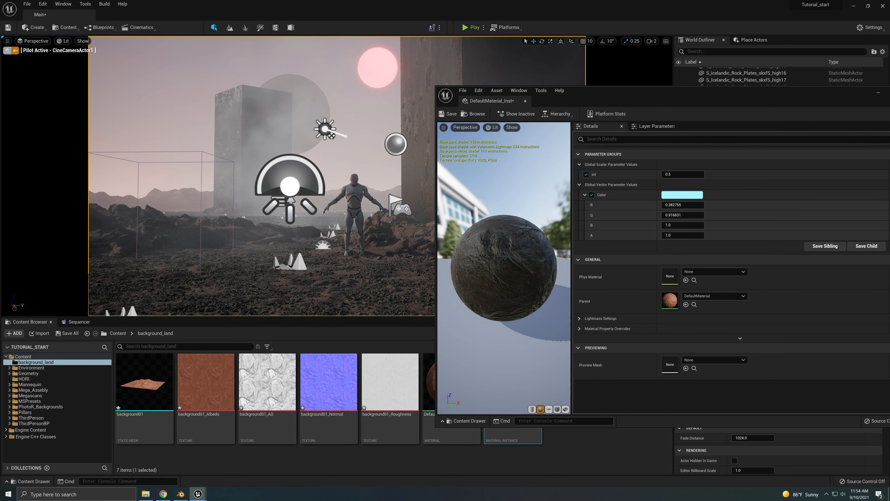
Step: Fine-tune the Color parameter to about R 0.364, G 0.930, B 1.0, set int to 0.4, and close the instance
{"action": "left_click", "coordinate": [683, 194]}
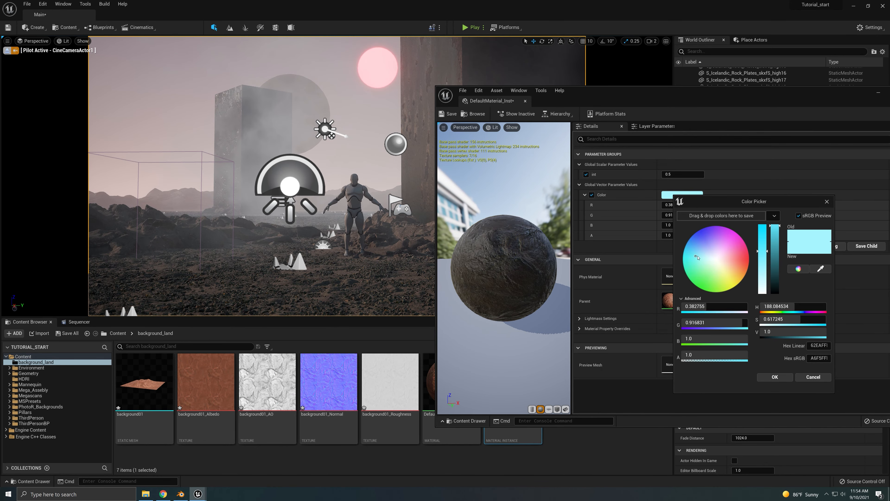
{"action": "left_click_drag", "start_coordinate": [698, 258], "coordinate": [696, 259]}
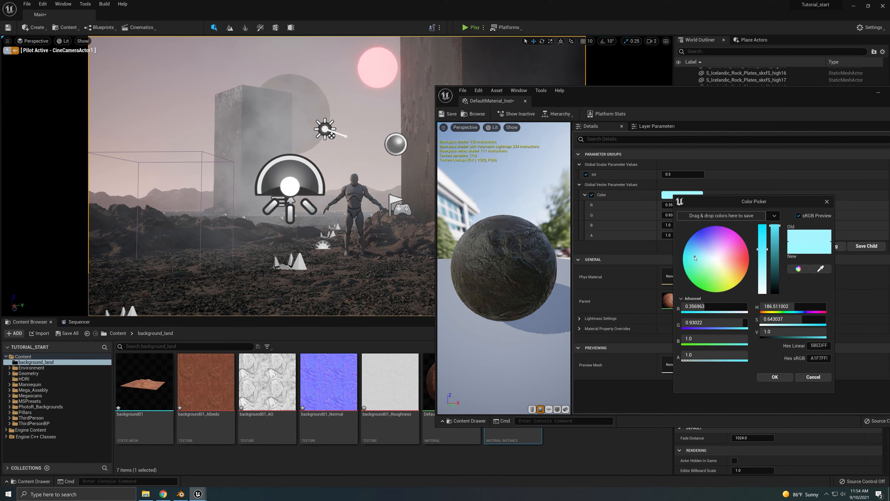
{"action": "left_click", "coordinate": [776, 377]}
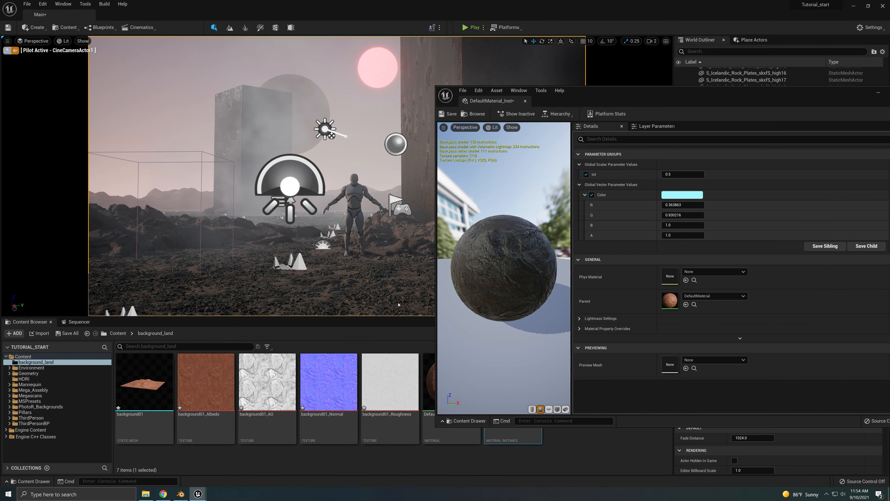
{"action": "left_click", "coordinate": [678, 173]}
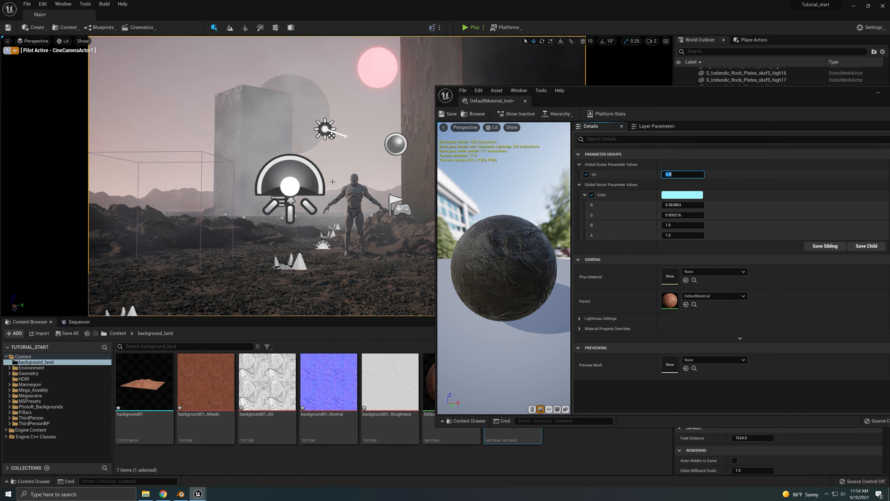
{"action": "left_click_drag", "start_coordinate": [844, 95], "coordinate": [707, 98]}
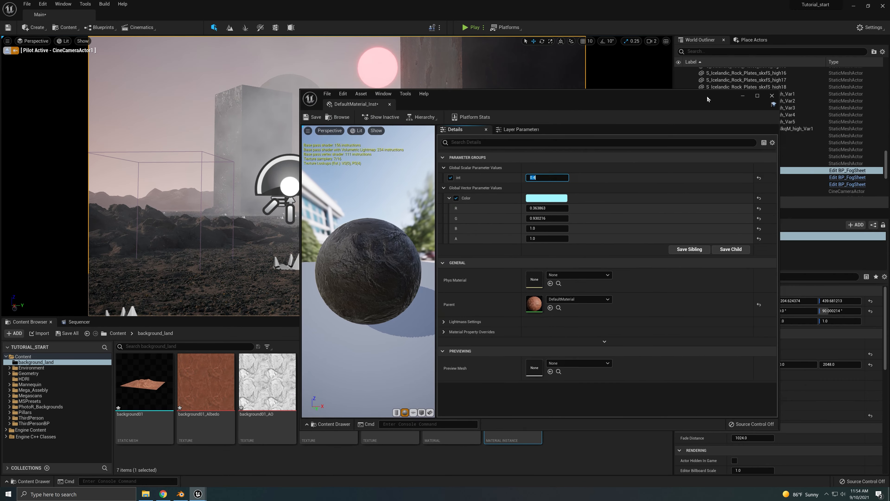
{"action": "left_click", "coordinate": [771, 96]}
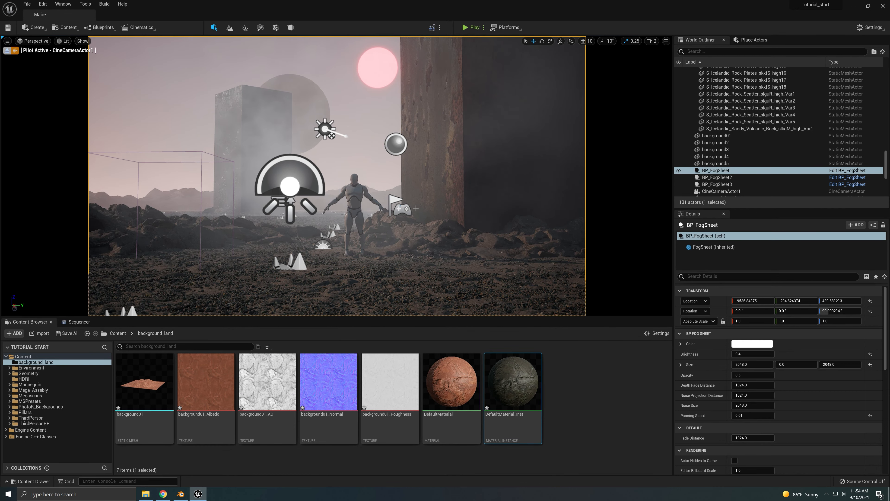
Step: Stop piloting CineCameraActor1 and raise the viewport camera speed to 5
{"action": "left_click", "coordinate": [7, 51]}
{"action": "right_click_drag", "start_coordinate": [276, 177], "coordinate": [276, 156]}
{"action": "key", "text": "w"}
{"action": "key", "text": "a"}
{"action": "left_click", "coordinate": [652, 41]}
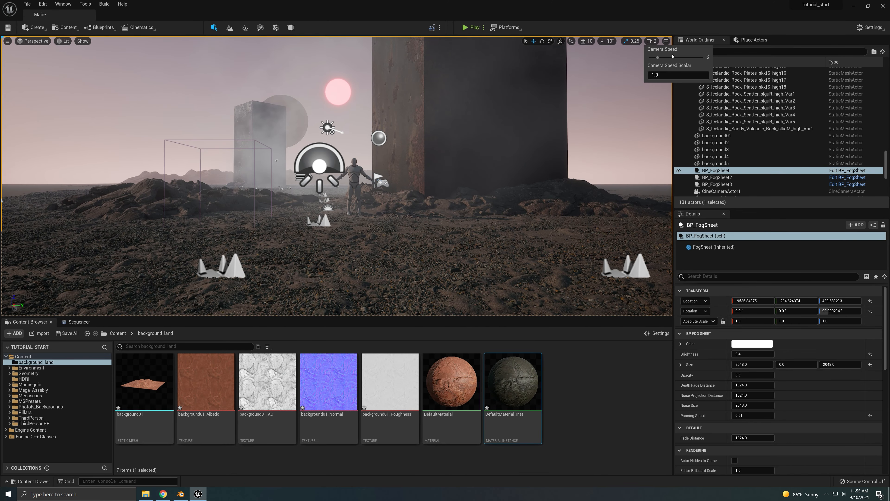
{"action": "left_click", "coordinate": [681, 58]}
Step: Duplicate the S_Icelandic_Rock_Plates_skxfS_high18 rock to an open area and set the copy's uniform scale to 4
{"action": "key", "text": "w"}
{"action": "right_click_drag", "start_coordinate": [177, 191], "coordinate": [159, 204]}
{"action": "key", "text": "s"}
{"action": "left_click", "coordinate": [177, 191]}
{"action": "key", "text": "s"}
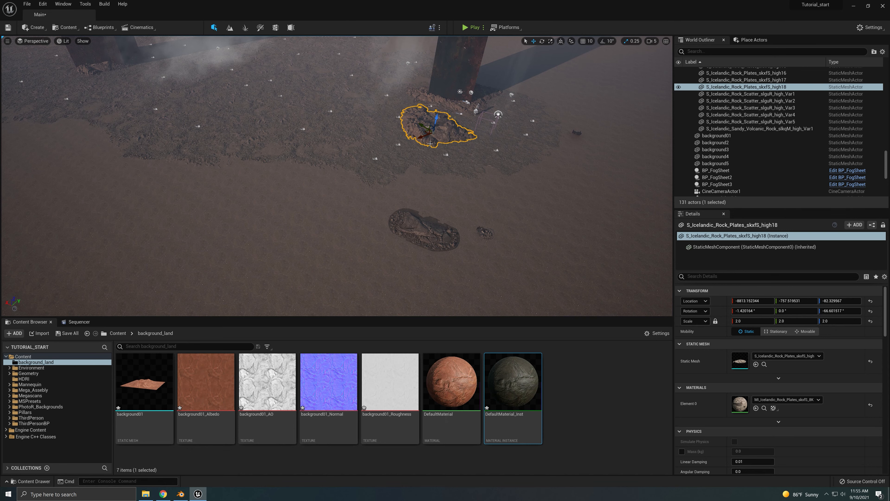
{"action": "left_click_drag", "start_coordinate": [424, 139], "coordinate": [190, 264], "text": "alt"}
{"action": "left_click", "coordinate": [746, 321]}
{"action": "type", "text": "4"}
{"action": "key", "text": "Return"}
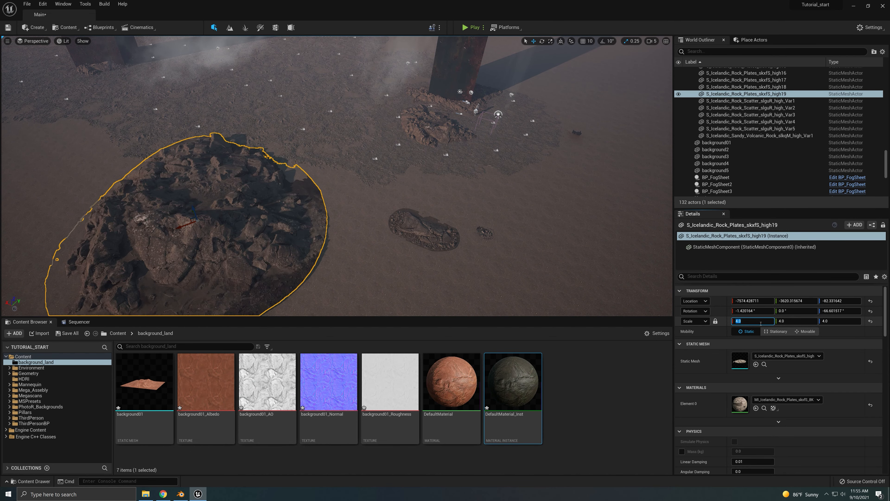
Step: Move the enlarged rock copy into the distance behind the far pillar and lower it into the ground
{"action": "right_click_drag", "start_coordinate": [438, 217], "coordinate": [368, 186]}
{"action": "key", "text": "s"}
{"action": "left_click_drag", "start_coordinate": [429, 241], "coordinate": [200, 110]}
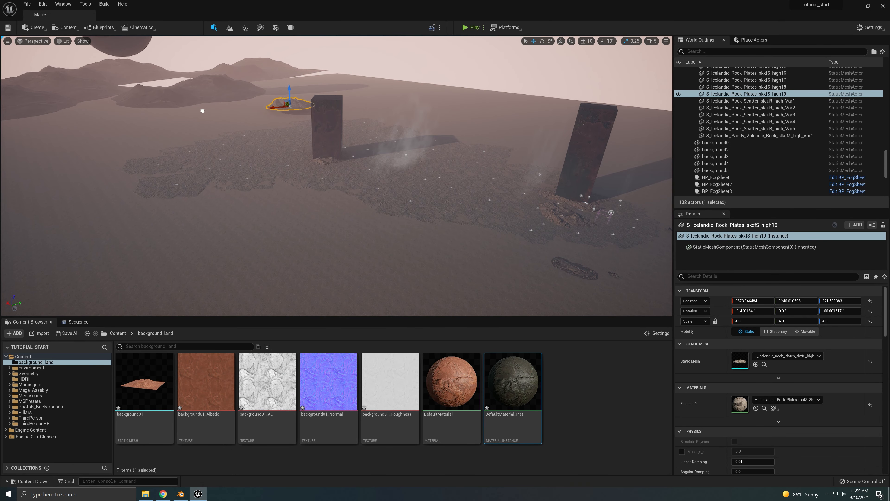
{"action": "left_click_drag", "start_coordinate": [294, 90], "coordinate": [294, 97]}
Step: View the scene through CineCameraActor1, then shift and rotate the distant rock so it sits behind the standing figure
{"action": "left_click", "coordinate": [36, 41]}
{"action": "left_click", "coordinate": [42, 123]}
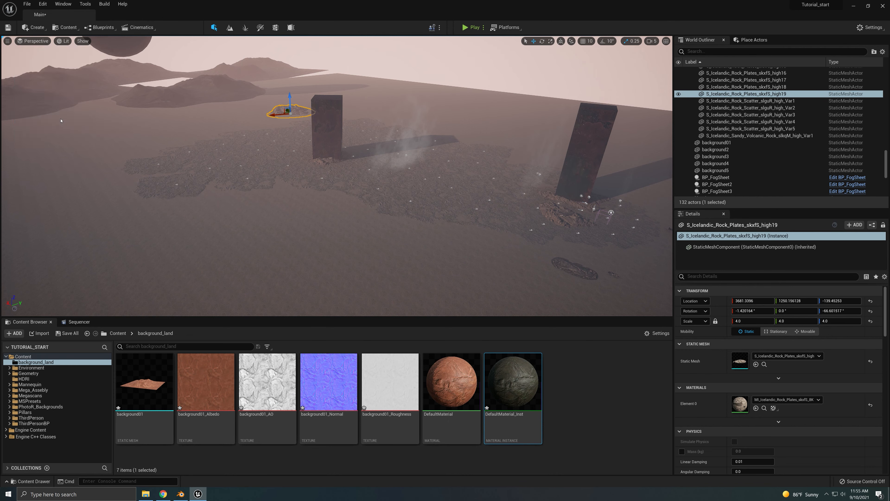
{"action": "left_click_drag", "start_coordinate": [416, 221], "coordinate": [322, 221]}
{"action": "key", "text": "super"}
{"action": "mouse_move", "coordinate": [322, 222]}
{"action": "right_mouse_down"}
{"action": "mouse_move", "coordinate": [336, 232]}
{"action": "mouse_move", "coordinate": [320, 220]}
{"action": "right_mouse_up"}
{"action": "left_click_drag", "start_coordinate": [347, 227], "coordinate": [372, 231]}
{"action": "key", "text": "e"}
{"action": "key", "text": "w"}
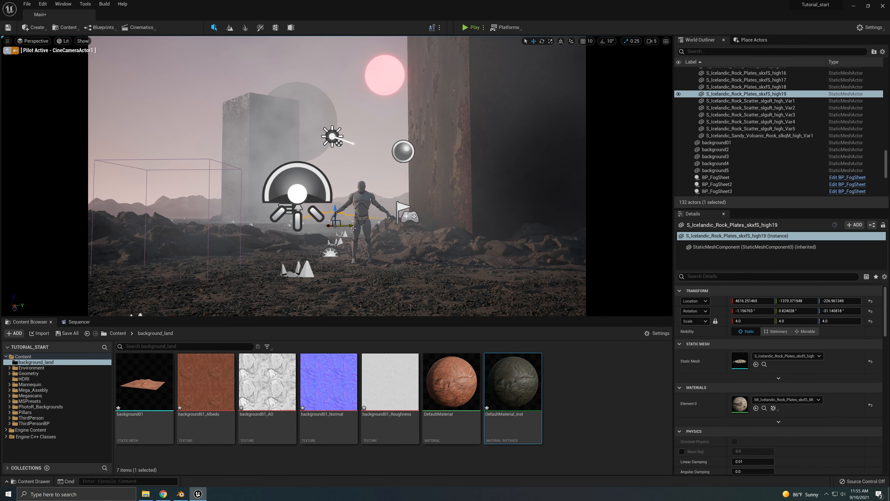
Step: Duplicate the distant rock toward the left edge of the shot and set that copy's scale to 8
{"action": "key", "text": "super"}
{"action": "key", "text": "super"}
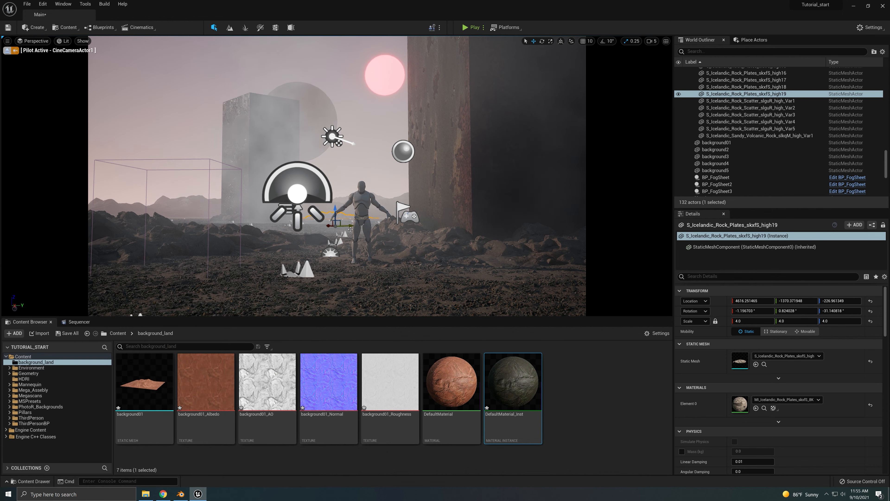
{"action": "left_click_drag", "start_coordinate": [350, 229], "coordinate": [179, 232], "text": "alt"}
{"action": "left_click", "coordinate": [744, 322]}
{"action": "type", "text": "6"}
{"action": "key", "text": "Return"}
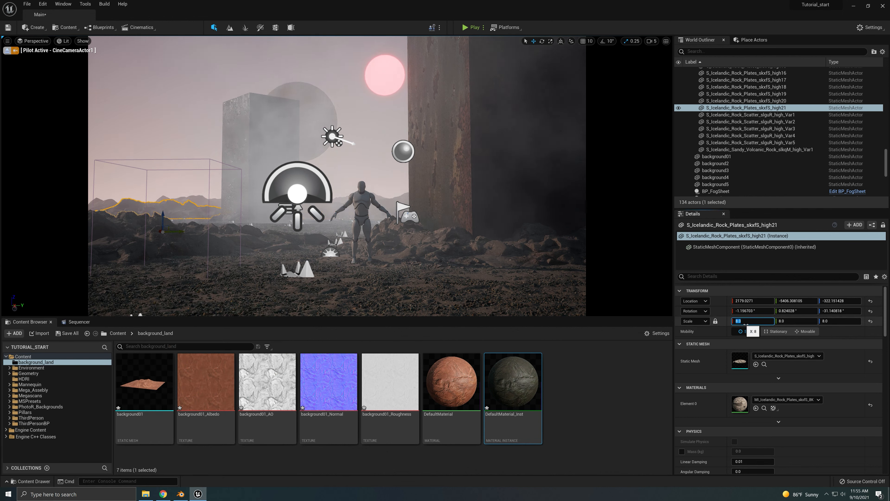
Step: Add another rock copy at scale 6 near the far pillar's base, deselect it, and hide the viewport's editor icons
{"action": "left_click_drag", "start_coordinate": [166, 221], "coordinate": [224, 253], "text": "alt"}
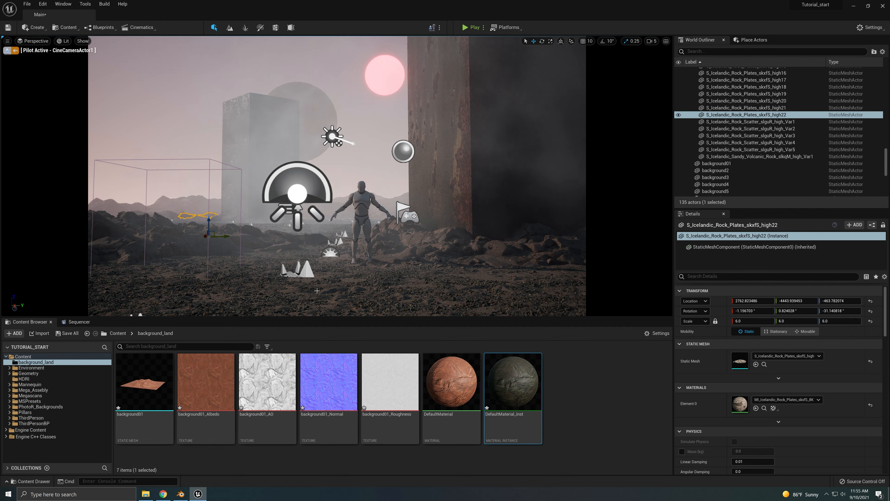
{"action": "key", "text": "Escape"}
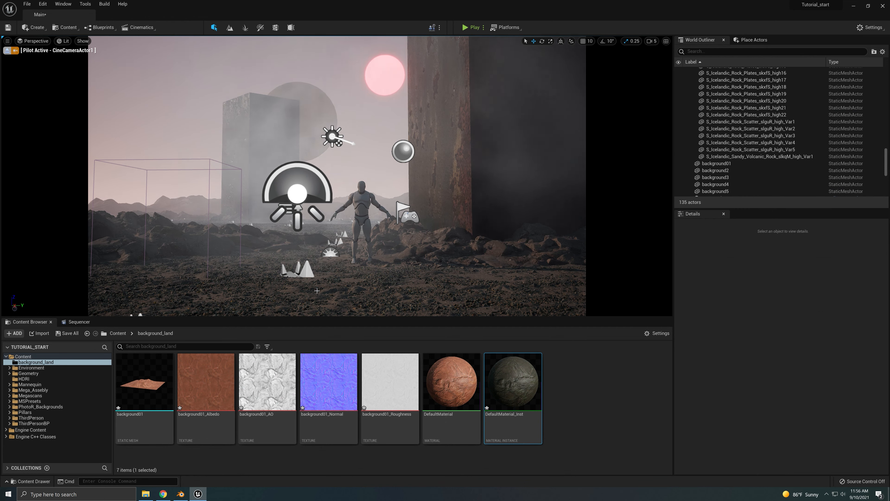
{"action": "key", "text": "g"}
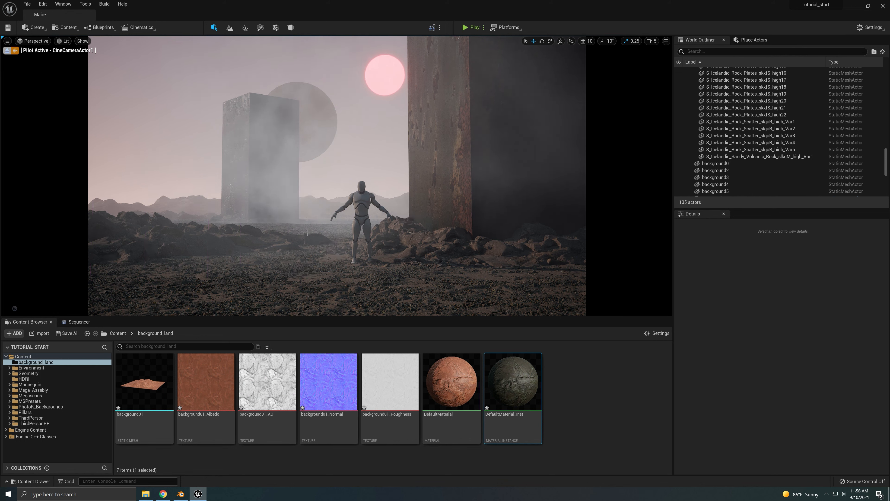
Step: Leave the camera view, select the S_Icelandic_Rock_Plates_skxfS_high19 and high20 rocks together, and duplicate them slightly closer to the near pillar
{"action": "left_click", "coordinate": [324, 219]}
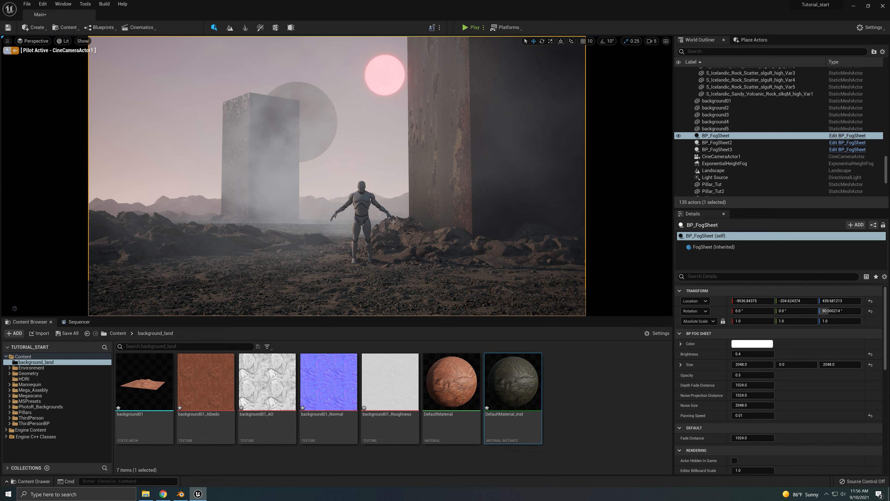
{"action": "left_click", "coordinate": [9, 50]}
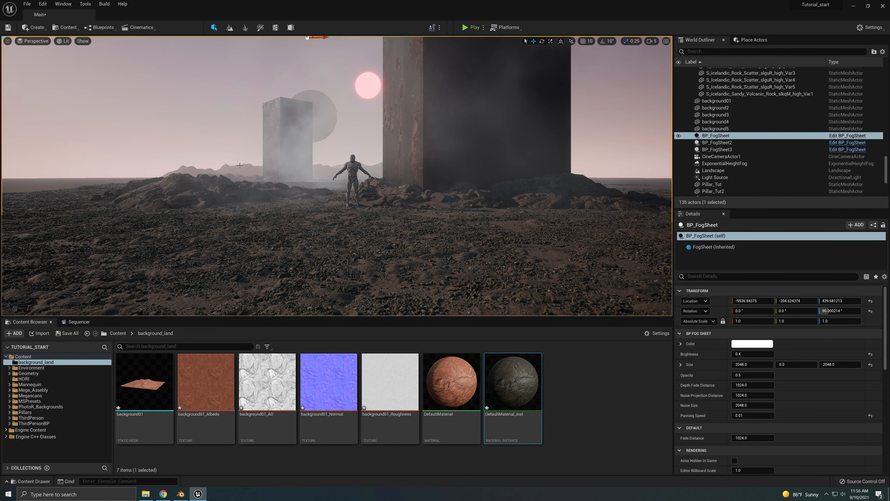
{"action": "key", "text": "w"}
{"action": "right_click_drag", "start_coordinate": [369, 248], "coordinate": [519, 252]}
{"action": "key", "text": "s"}
{"action": "left_click", "coordinate": [240, 178]}
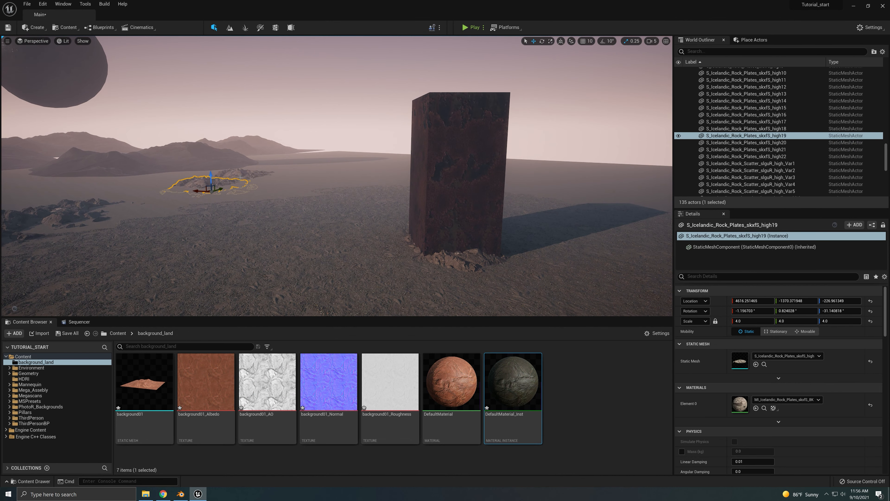
{"action": "left_click", "coordinate": [245, 178], "text": "ctrl"}
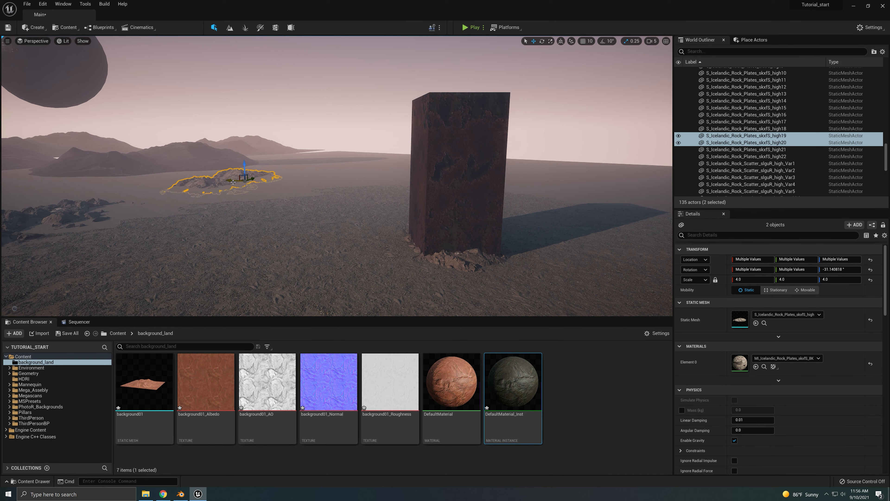
{"action": "left_click_drag", "start_coordinate": [233, 182], "coordinate": [264, 190], "text": "alt"}
Step: Return to the CineCameraActor1 view, nudge the two duplicated rocks into place behind the figure, and deselect them
{"action": "left_click", "coordinate": [34, 40]}
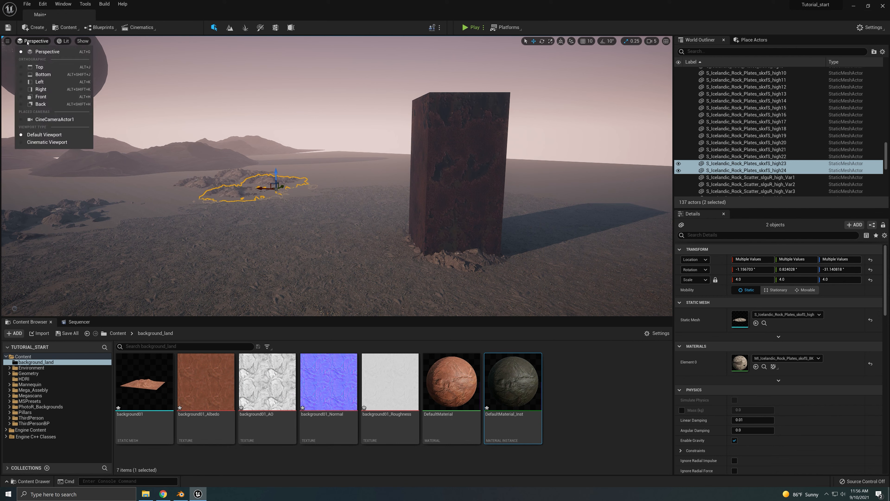
{"action": "left_click", "coordinate": [57, 123]}
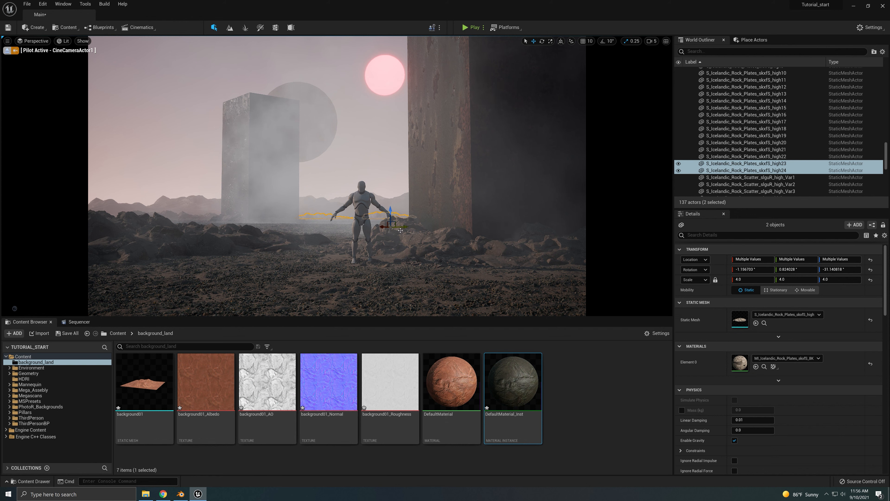
{"action": "mouse_move", "coordinate": [391, 231]}
{"action": "left_mouse_down"}
{"action": "mouse_move", "coordinate": [452, 218]}
{"action": "mouse_move", "coordinate": [361, 220]}
{"action": "mouse_move", "coordinate": [376, 228]}
{"action": "mouse_move", "coordinate": [354, 228]}
{"action": "mouse_move", "coordinate": [384, 232]}
{"action": "mouse_move", "coordinate": [374, 230]}
{"action": "left_mouse_up"}
{"action": "left_click_drag", "start_coordinate": [369, 215], "coordinate": [365, 212]}
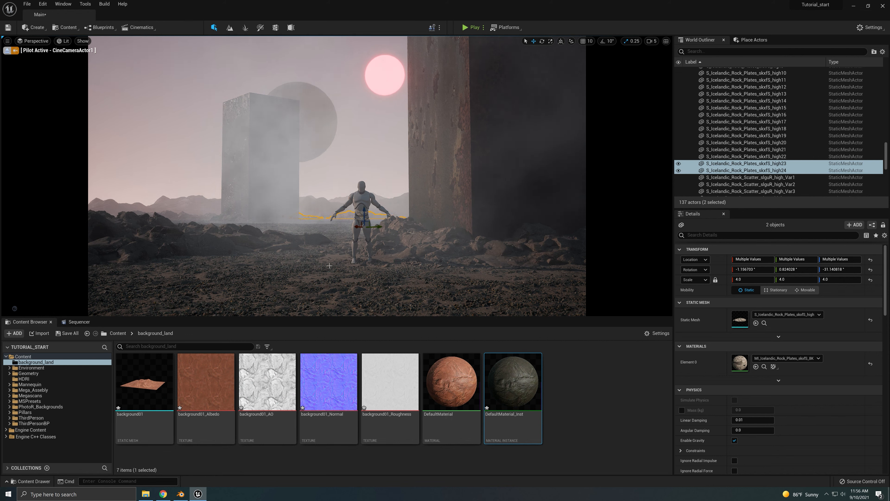
{"action": "key", "text": "Escape"}
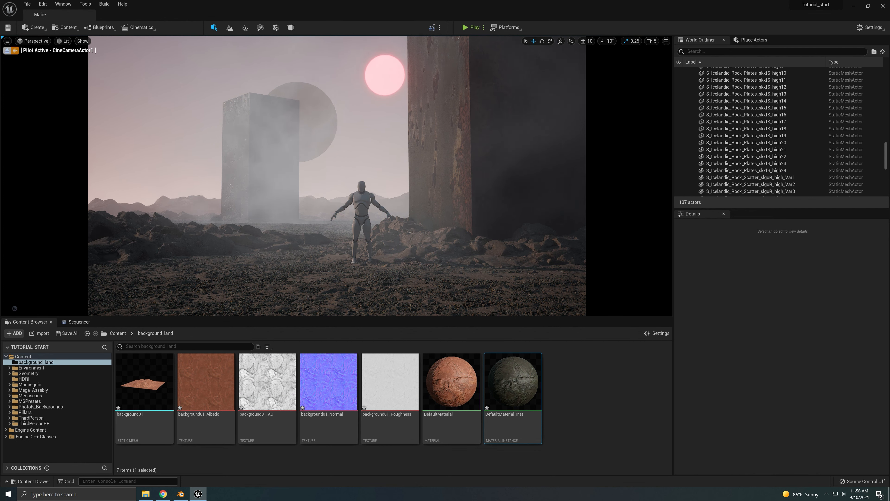